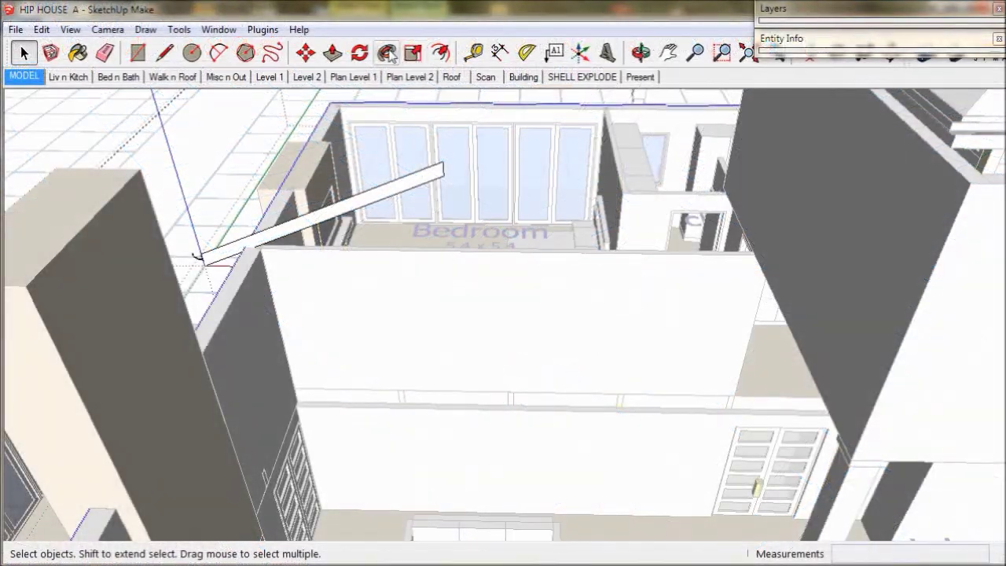
Step: Extrude the thin strip profile near the upper bedroom along its path with Follow Me
click(387, 52)
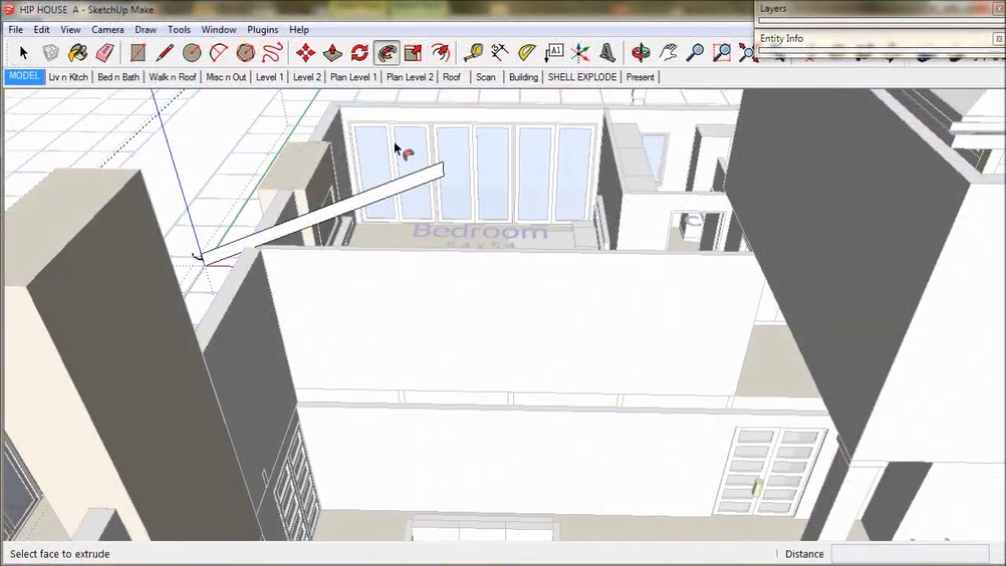
click(406, 187)
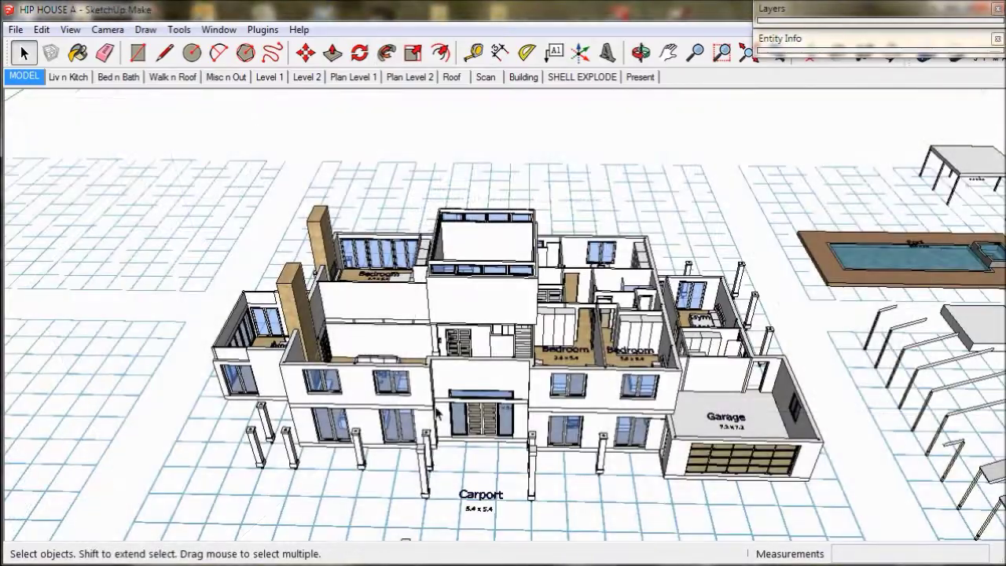
middle_drag(438, 415, 723, 381)
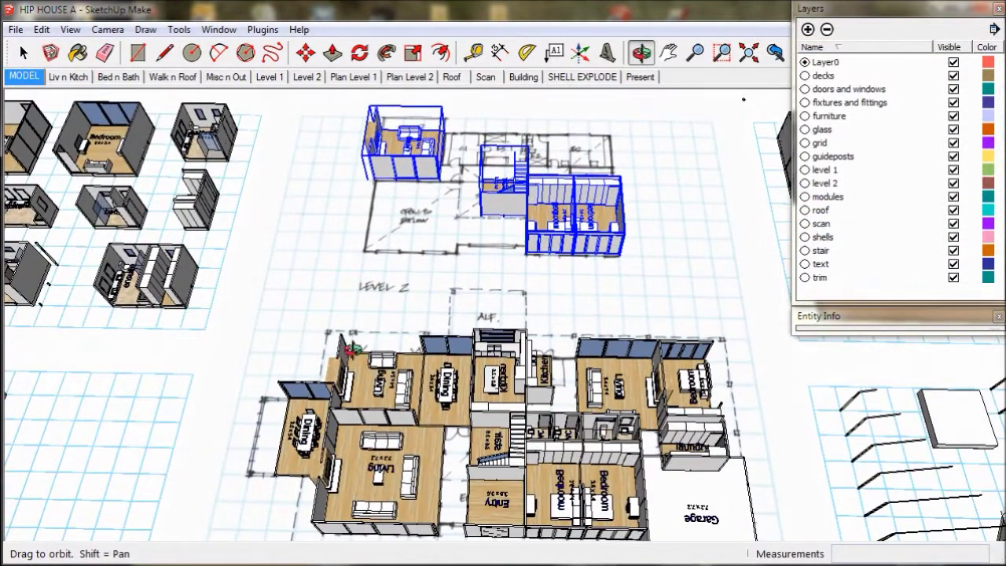
key(space)
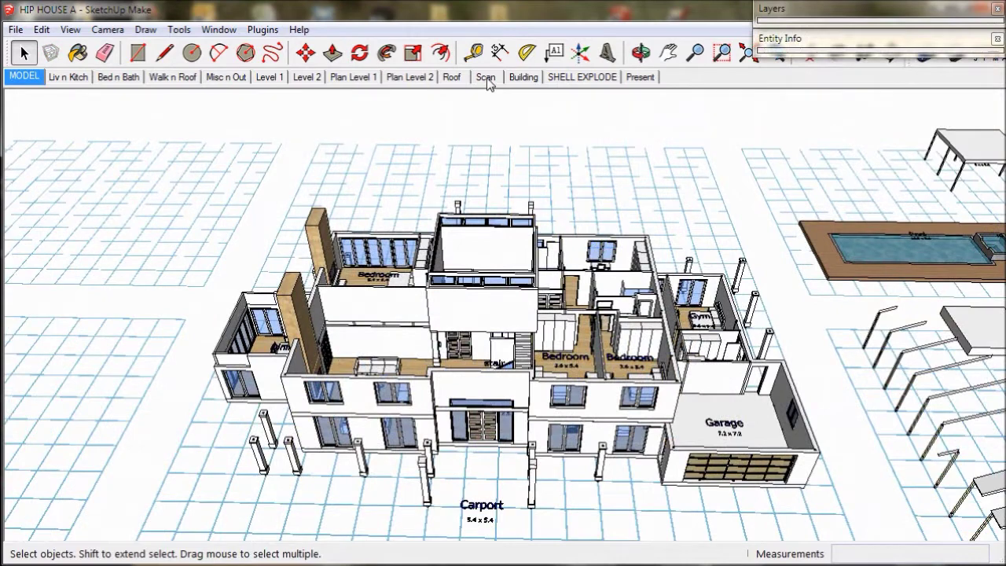
click(487, 80)
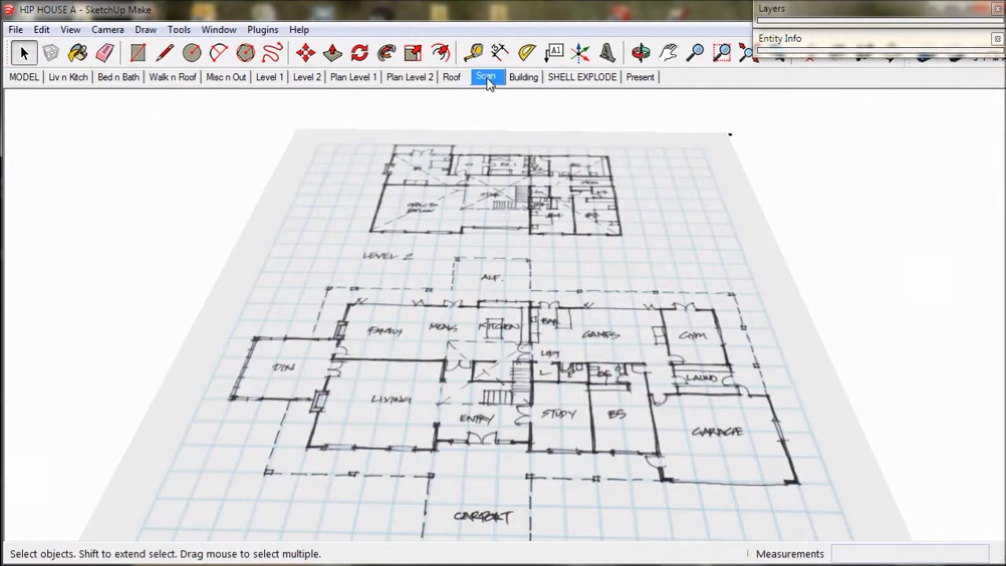
mouse_move(490, 363)
middle_down()
mouse_move(494, 410)
mouse_move(478, 354)
mouse_move(497, 361)
middle_up()
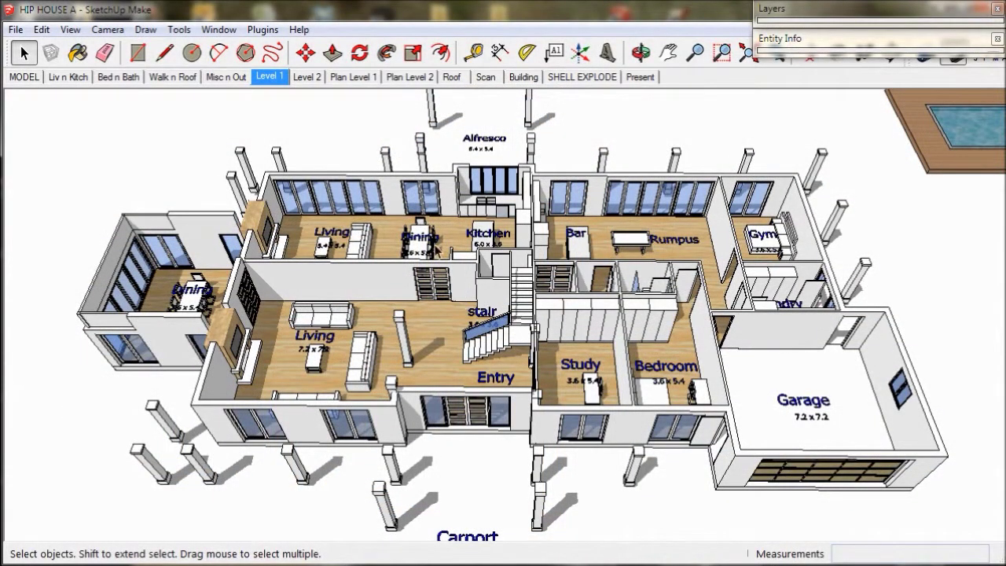
click(323, 76)
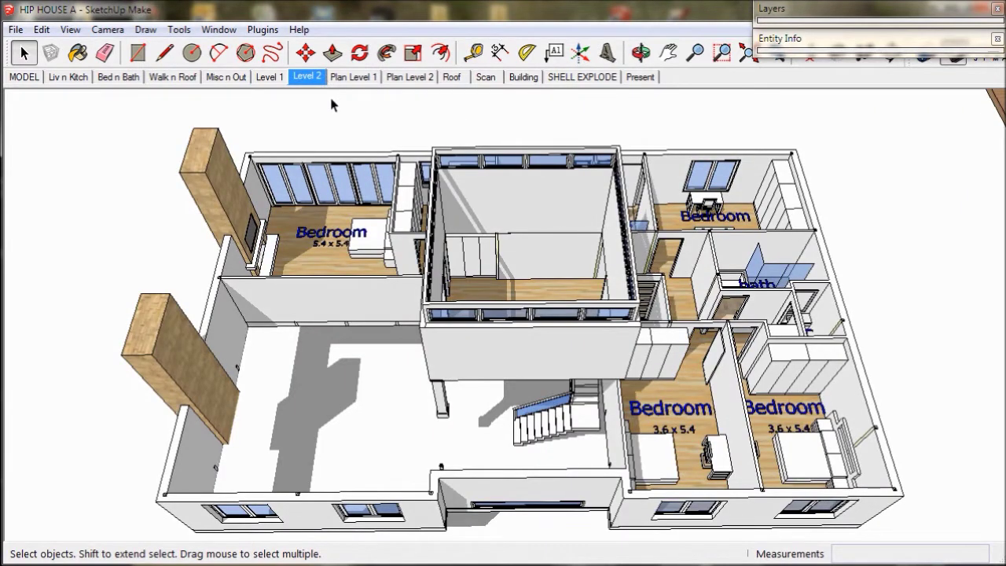
mouse_move(358, 245)
middle_down()
mouse_move(344, 397)
mouse_move(352, 242)
middle_up()
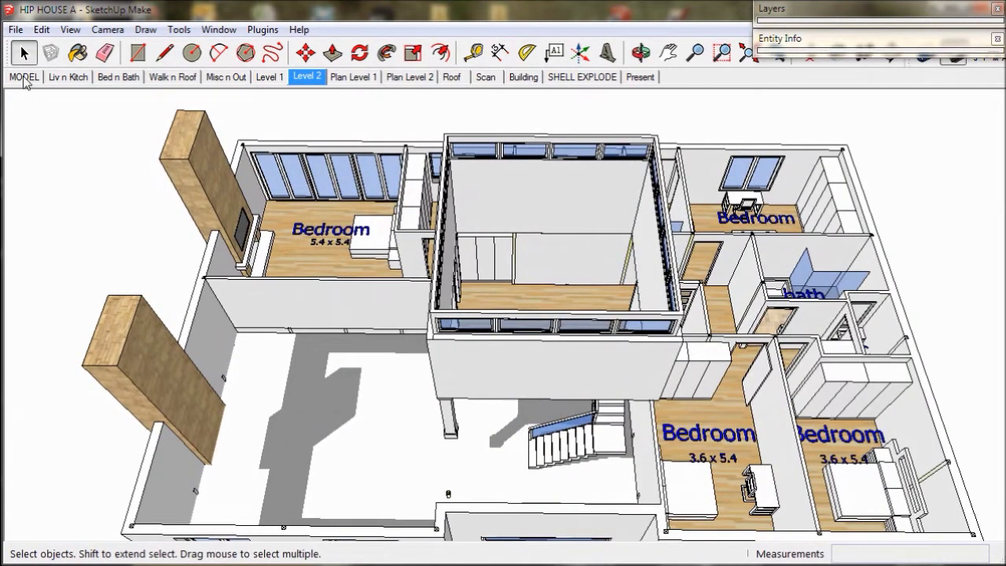
click(24, 77)
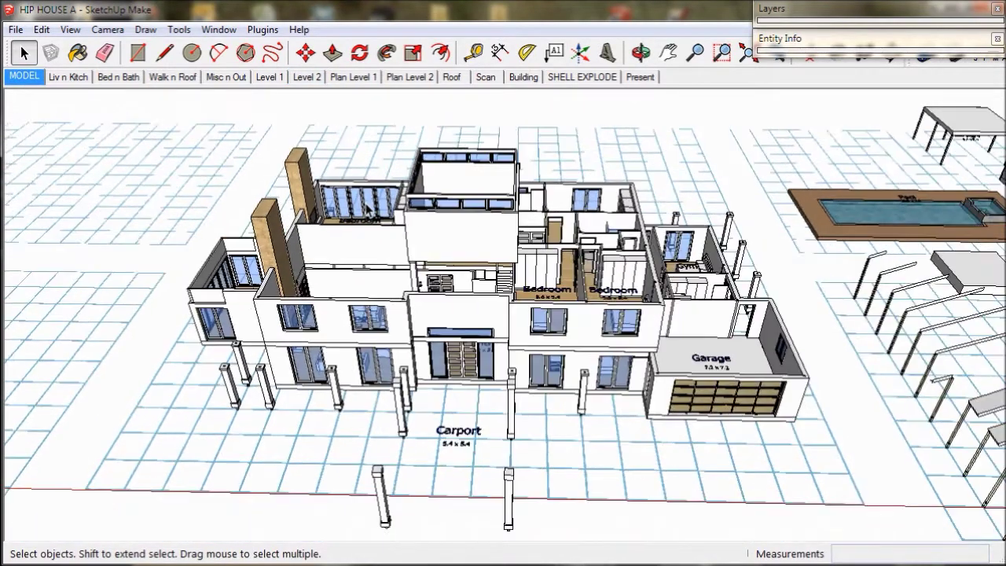
middle_drag(826, 349, 720, 323)
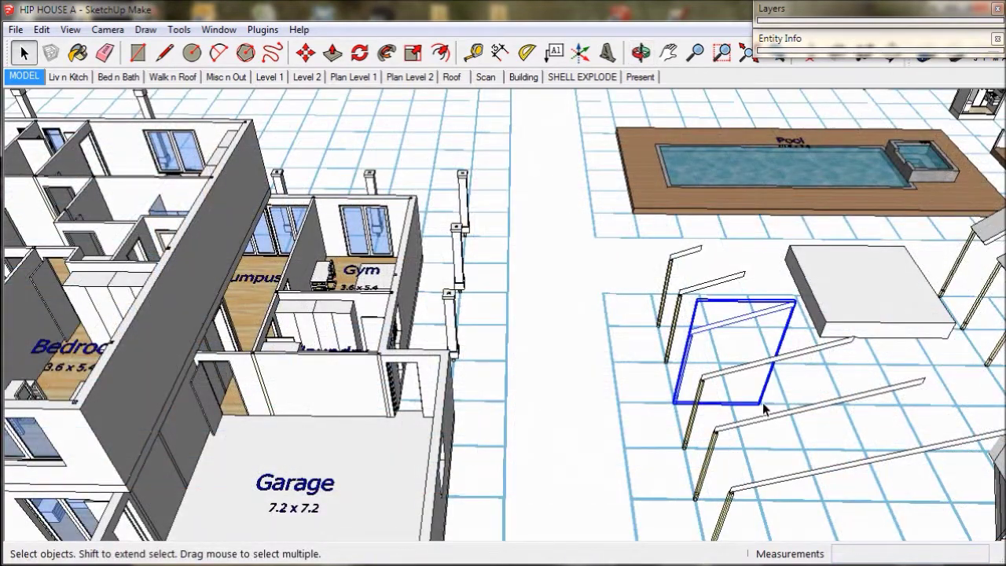
Step: Select both veranda frames and start copying them from the small frame's corner
middle_drag(764, 409, 725, 342)
shift+click(824, 430)
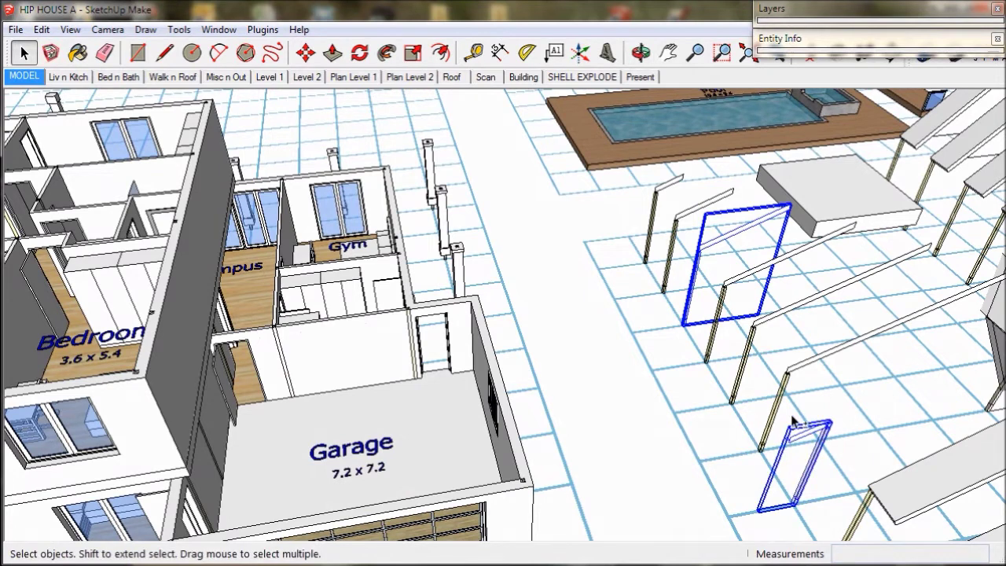
key(m)
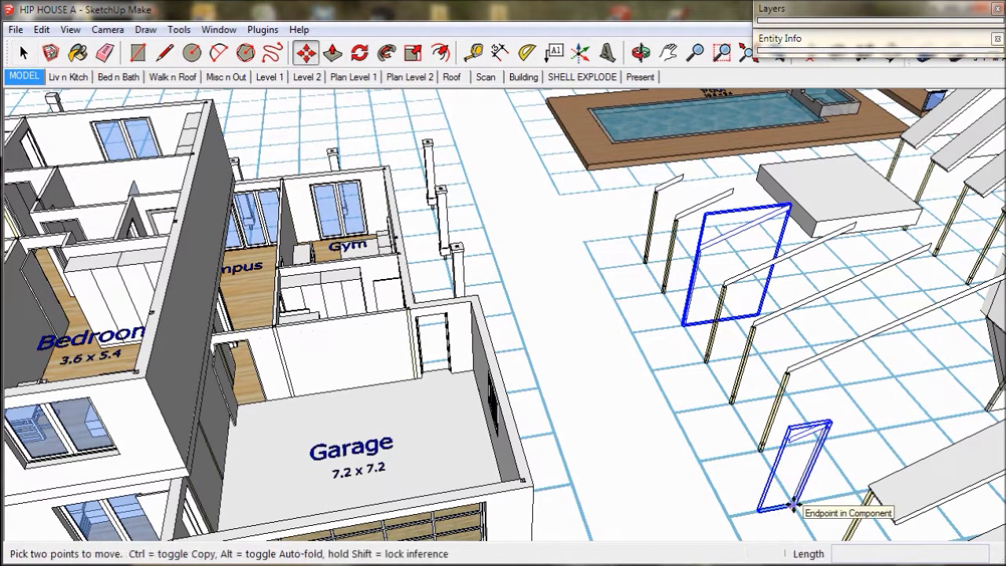
click(794, 506)
key(ctrl)
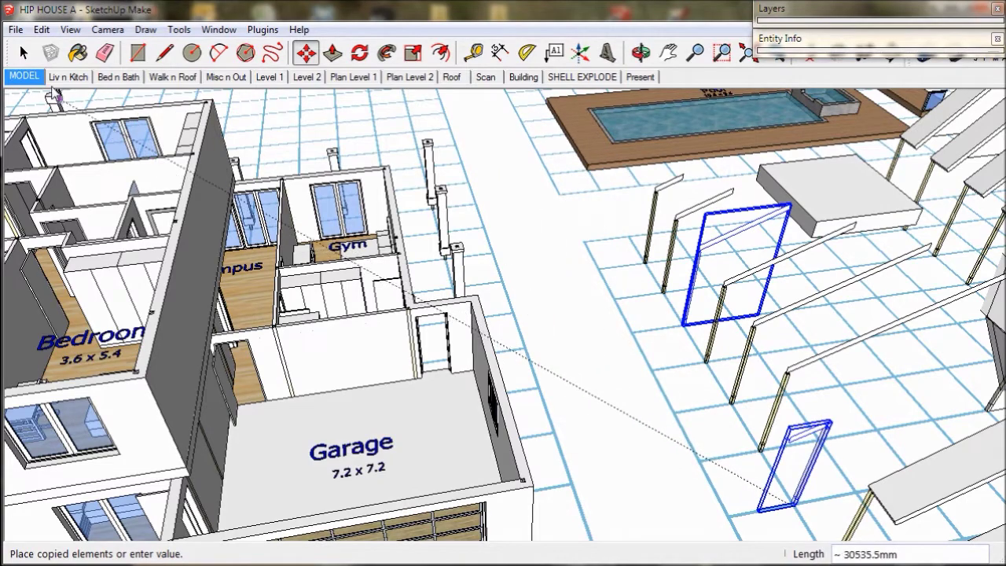
Step: Place the copied frames on the open grid left of the house's dining wing
click(23, 76)
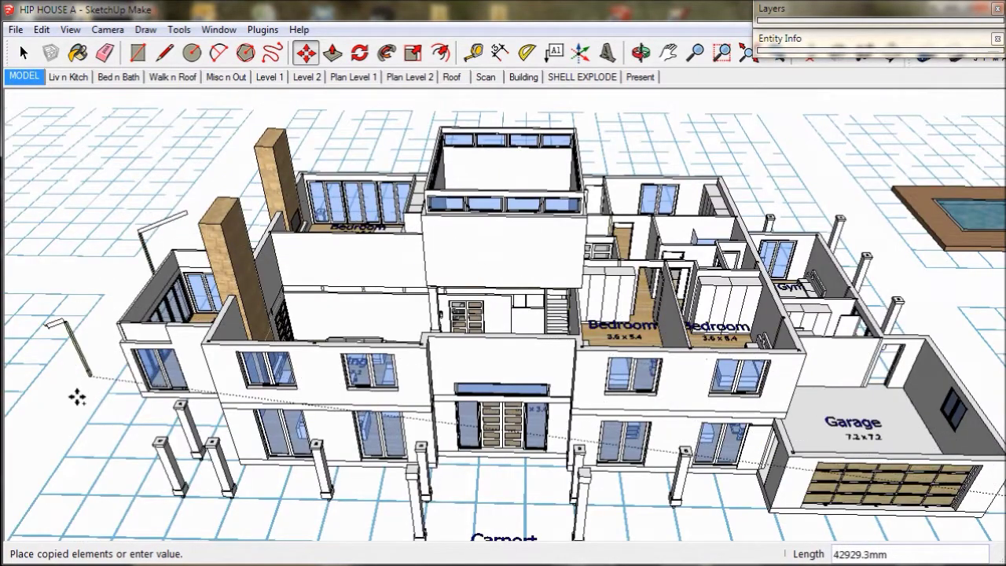
shift+middle_drag(73, 405, 405, 401)
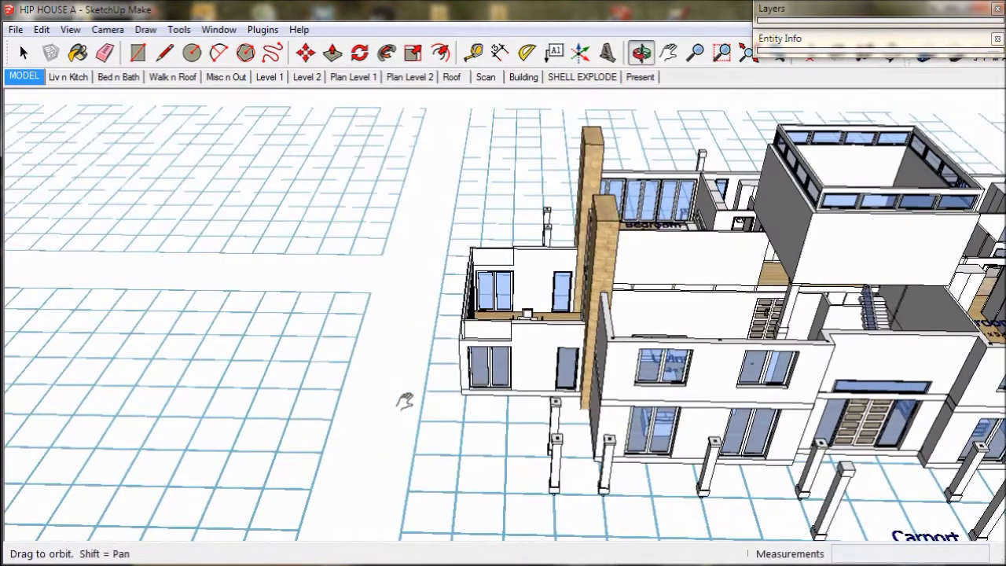
click(184, 359)
scroll(185, 361, up, 3)
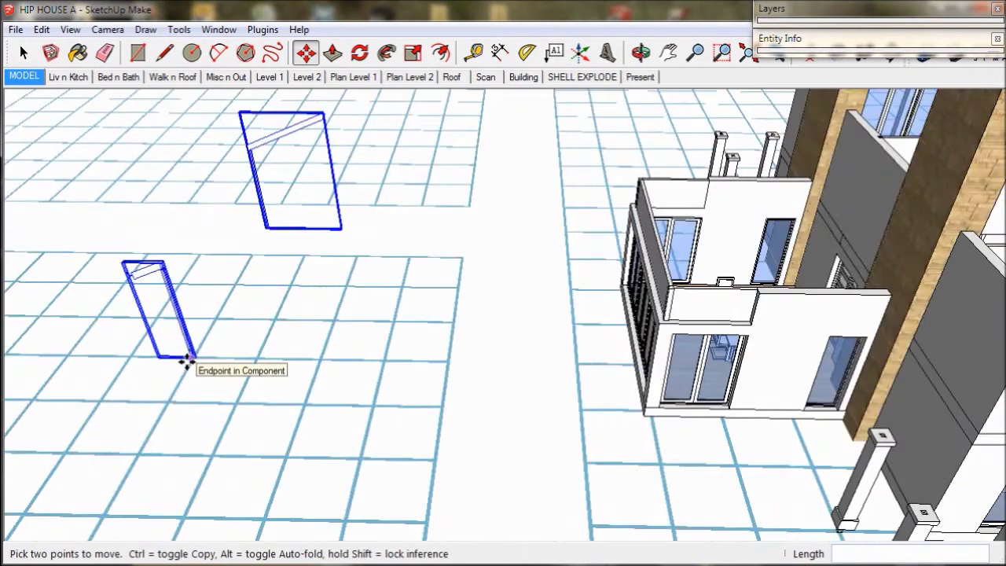
scroll(187, 360, up, 2)
middle_drag(186, 360, 282, 464)
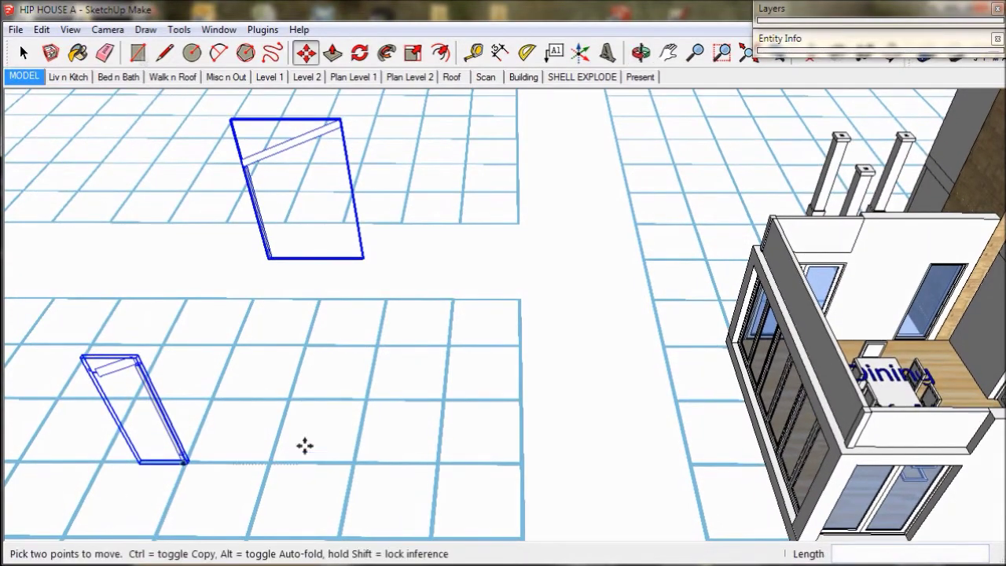
click(138, 52)
Step: Draw a 5490 mm square rectangle on the grid
scroll(334, 298, up, 2)
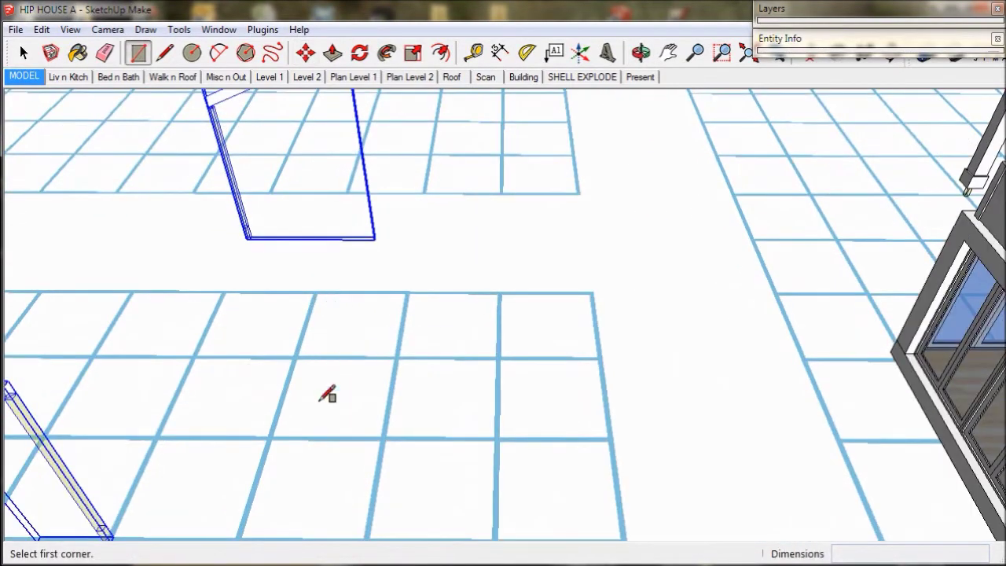
middle_drag(328, 396, 307, 368)
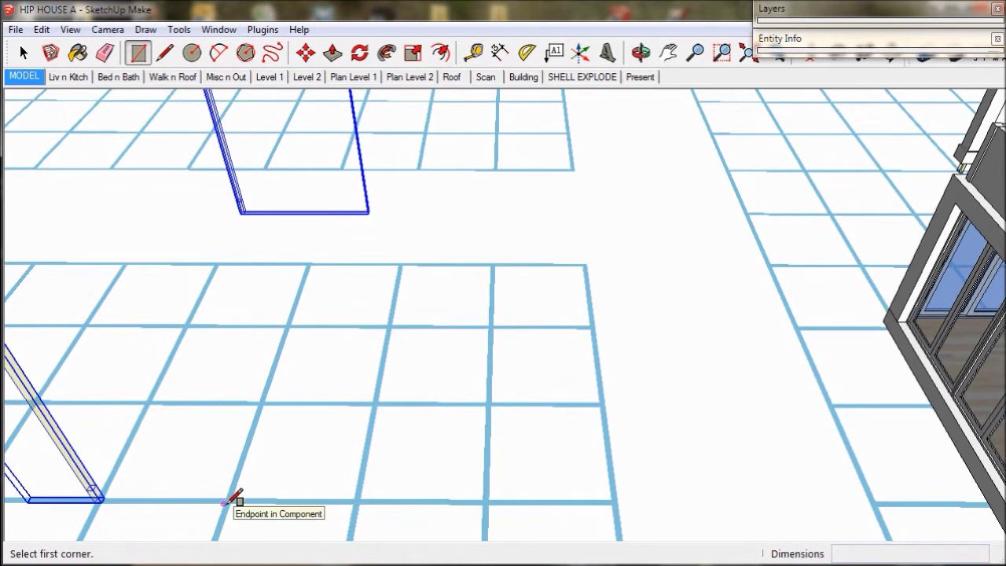
click(226, 501)
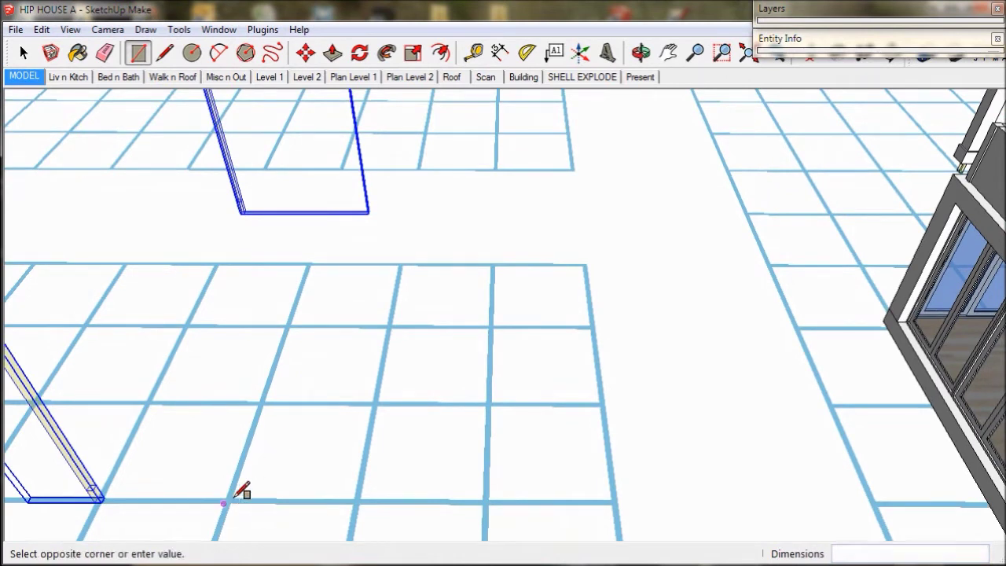
click(589, 263)
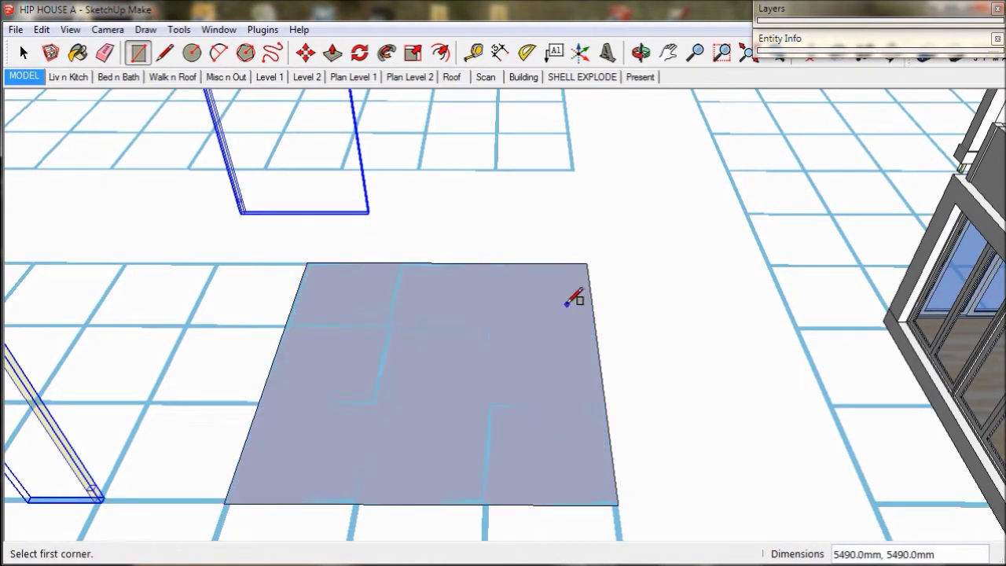
Step: Split the square at its side midpoints and erase the lower half and the face
click(164, 52)
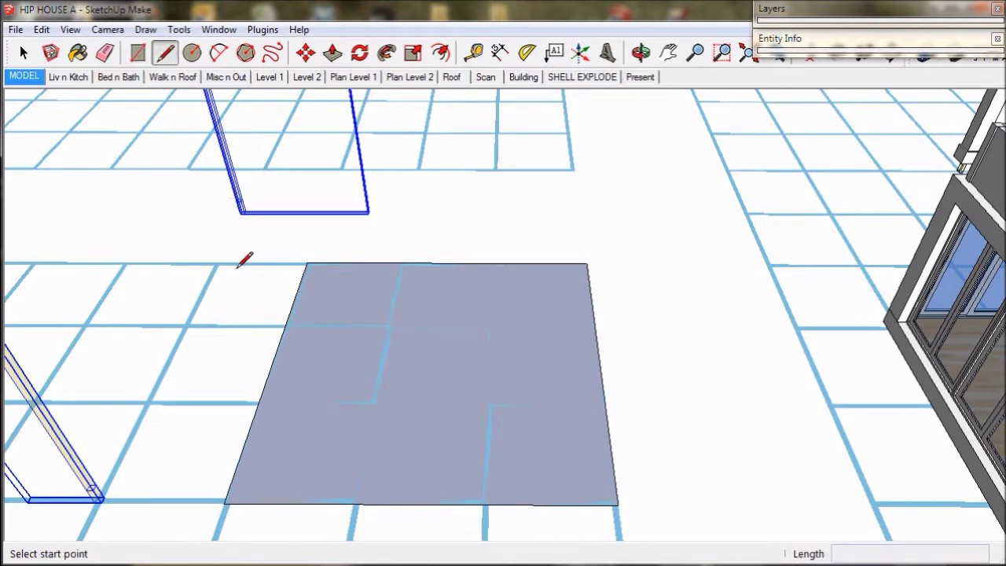
click(272, 363)
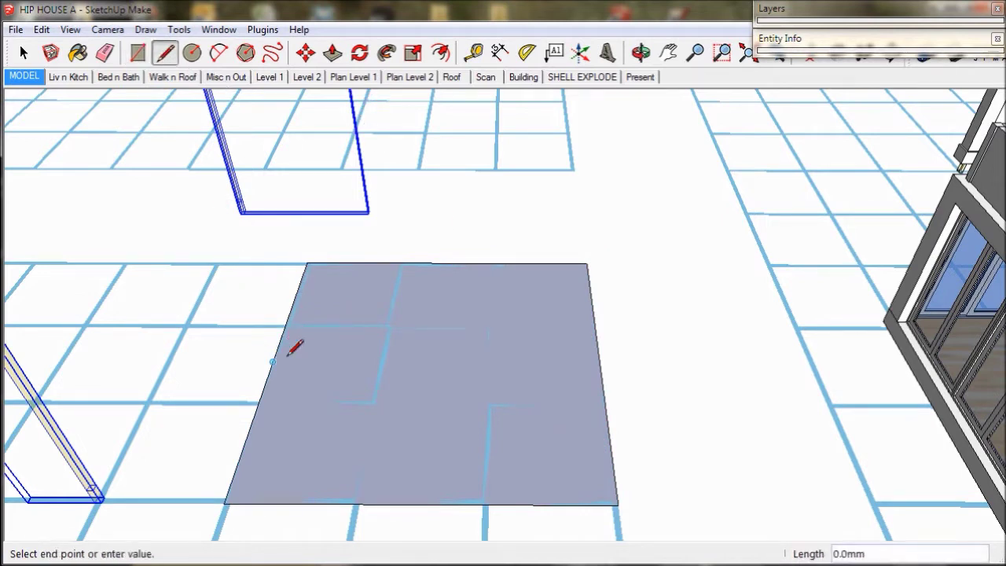
click(601, 363)
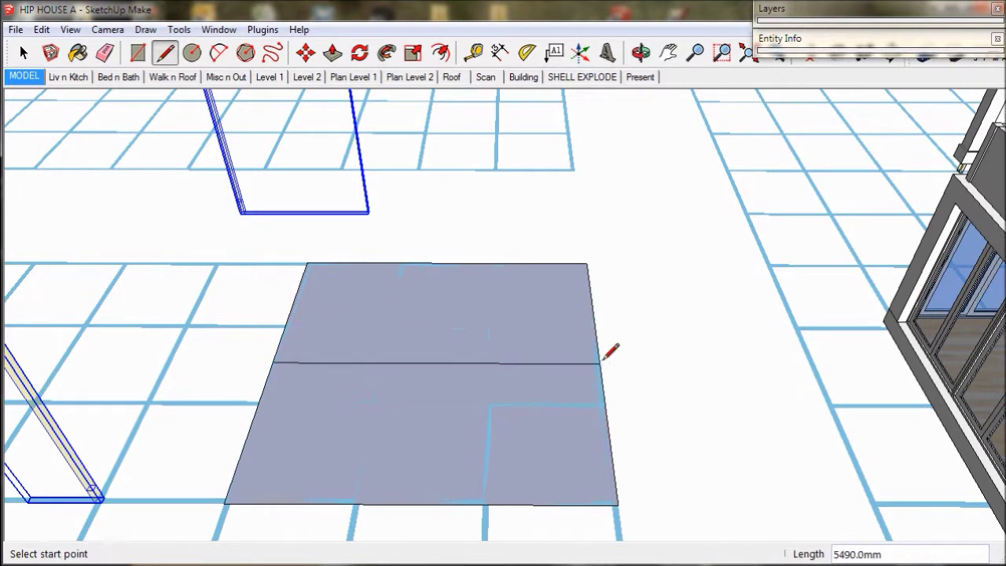
click(104, 52)
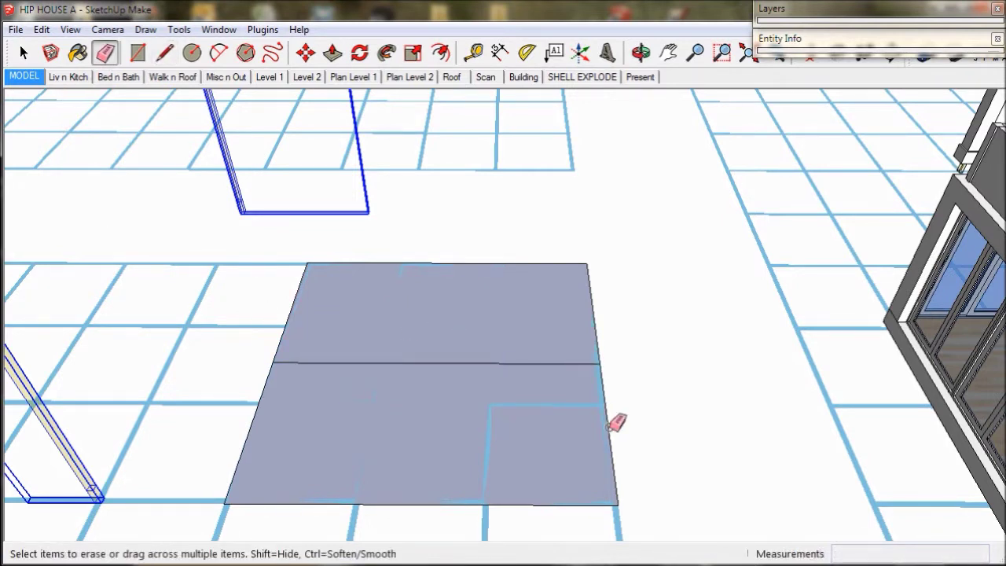
click(325, 504)
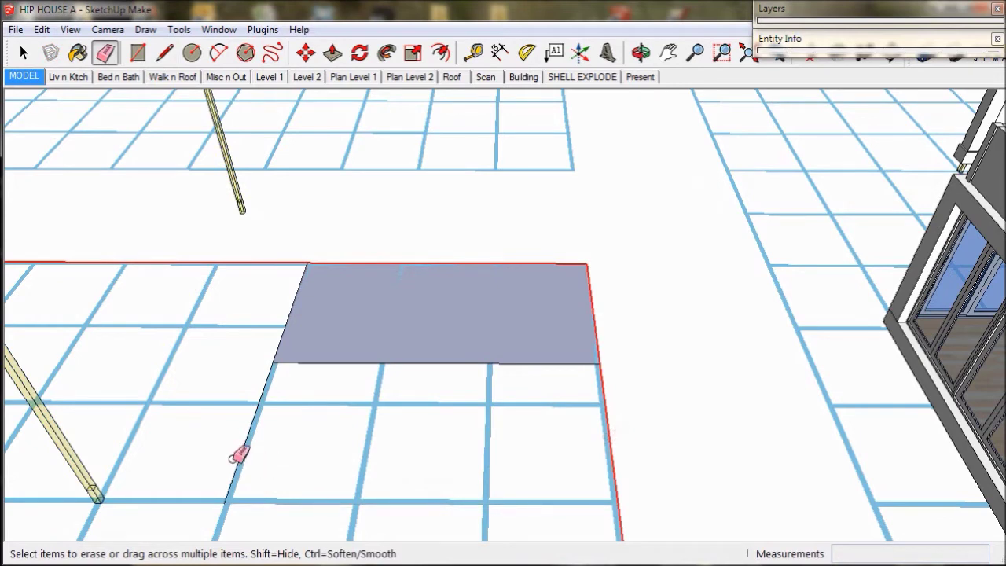
click(247, 440)
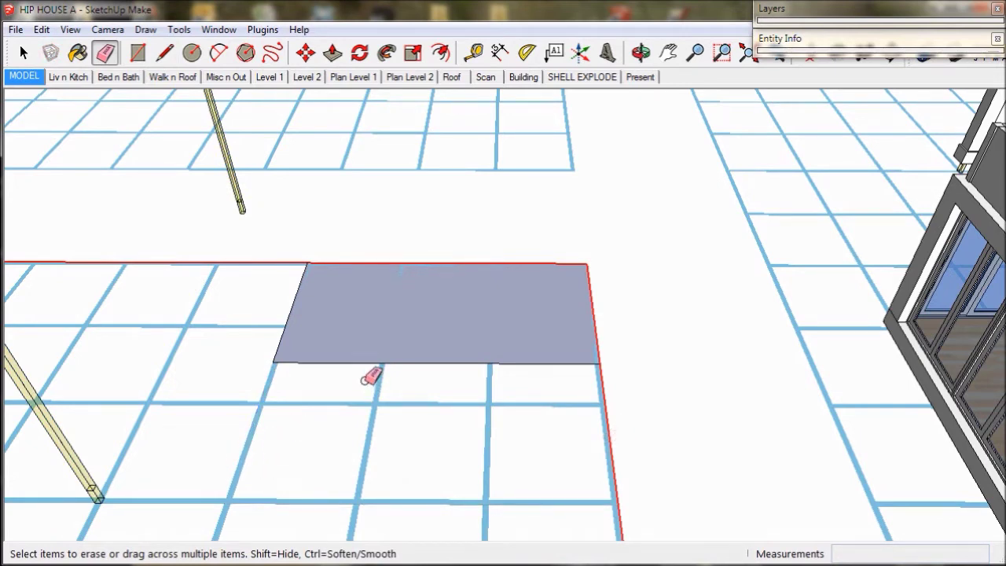
click(365, 363)
middle_drag(366, 363, 363, 395)
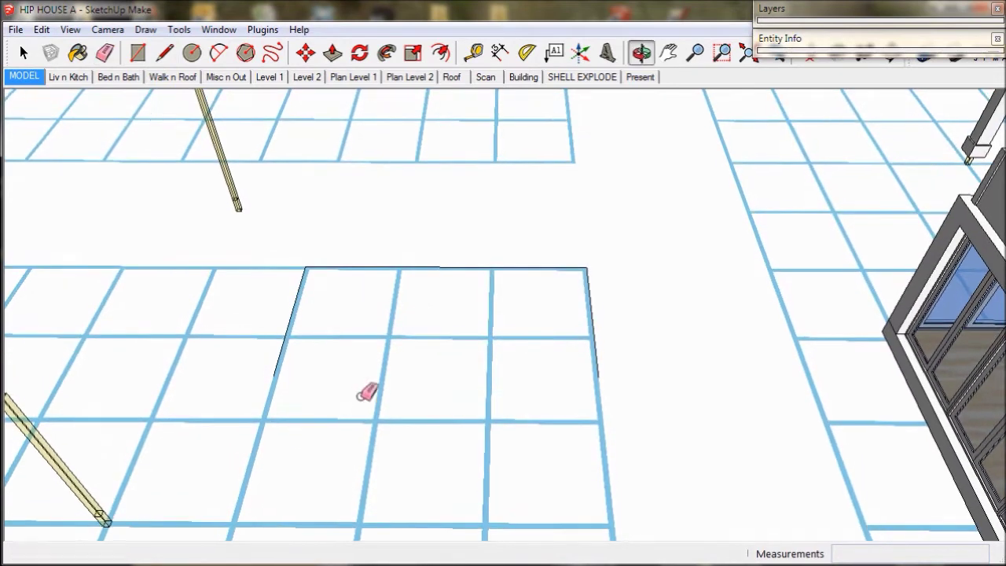
key(space)
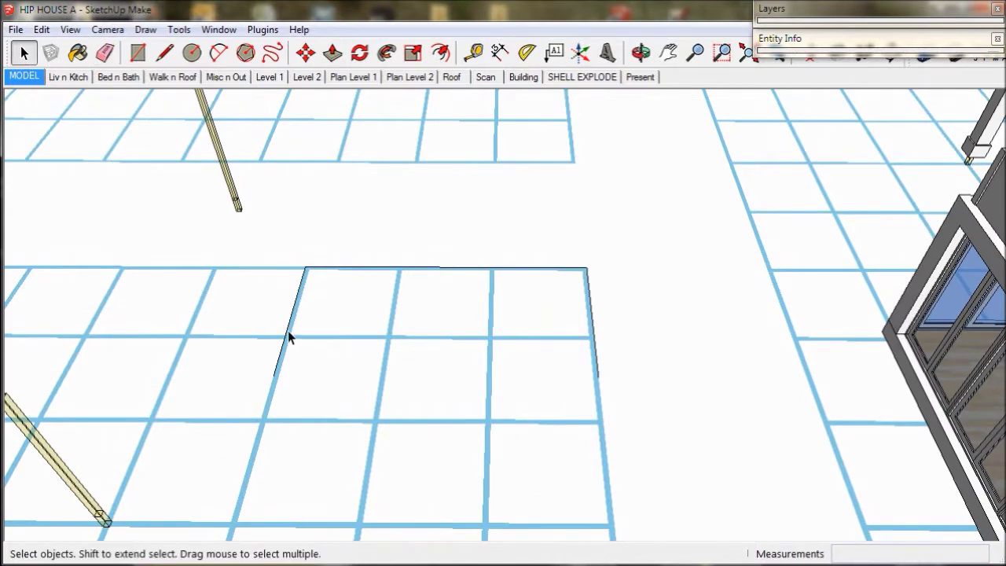
Step: Copy the U-shaped edges and paste them at the post's bottom
triple_click(288, 334)
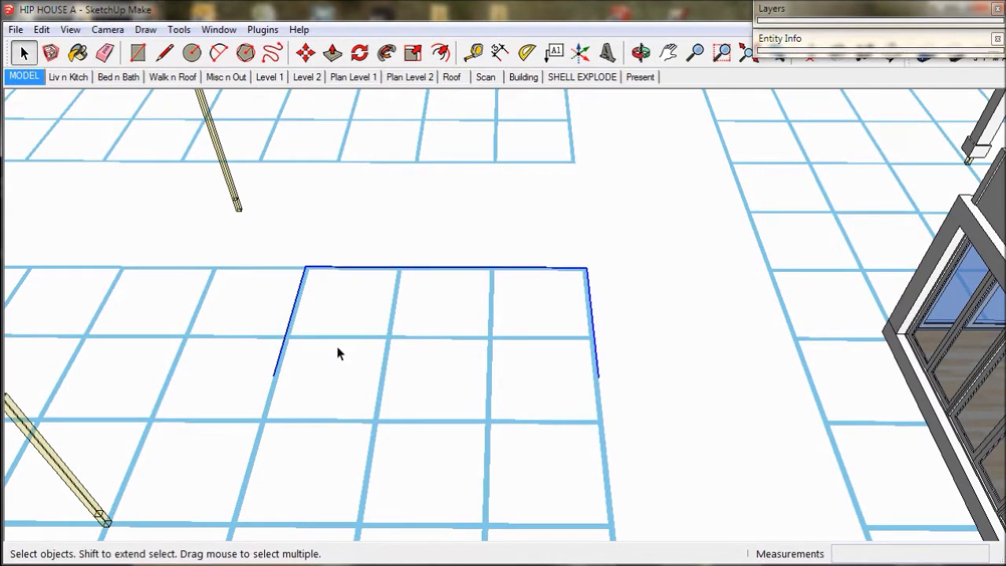
middle_drag(337, 353, 401, 375)
key(ctrl+c)
key(ctrl+v)
click(293, 234)
click(306, 55)
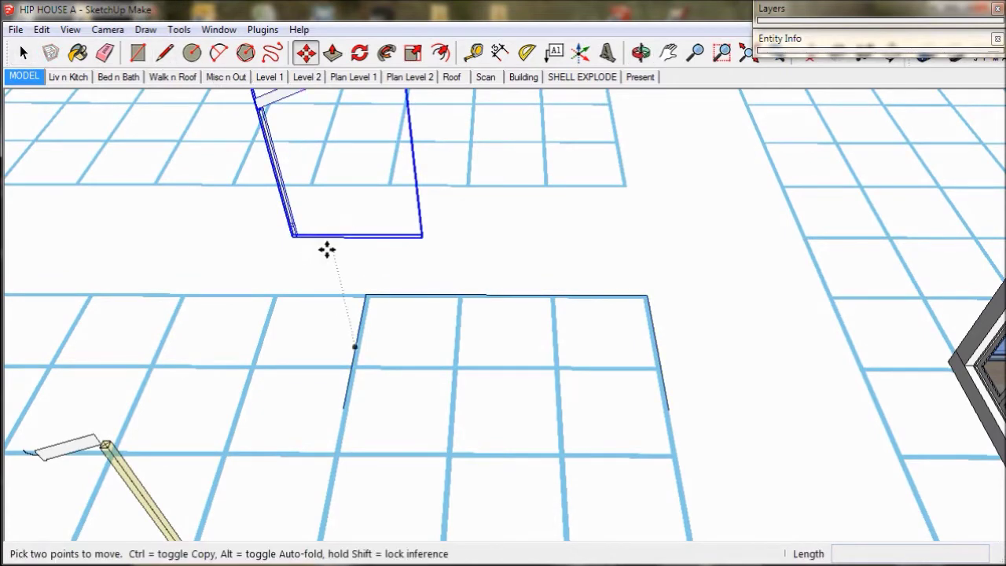
click(294, 235)
scroll(337, 369, up, 4)
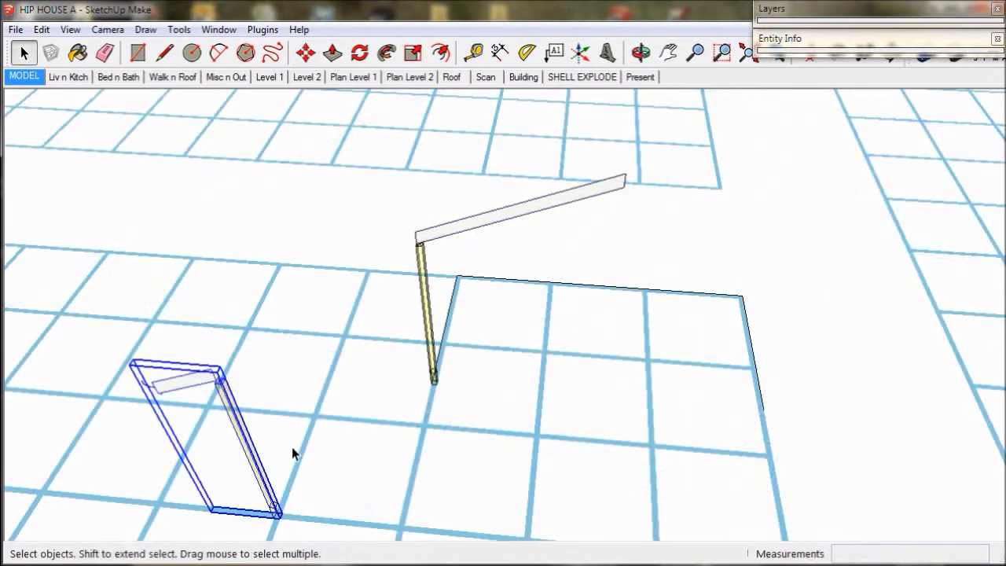
middle_drag(292, 454, 285, 377)
Step: Move the rafter assembly so its lower corner sits at the yellow post's base
key(m)
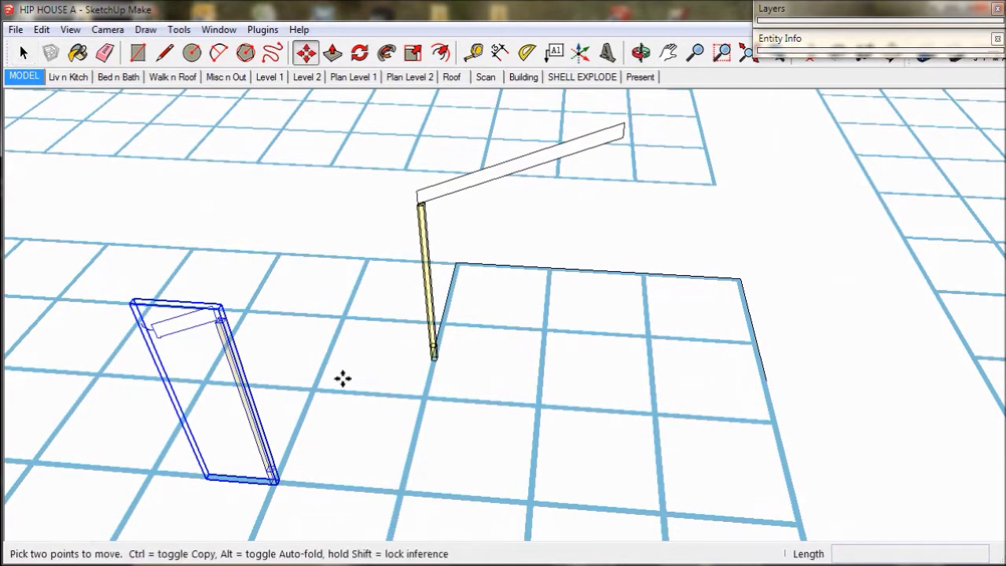
click(279, 486)
scroll(429, 359, up, 4)
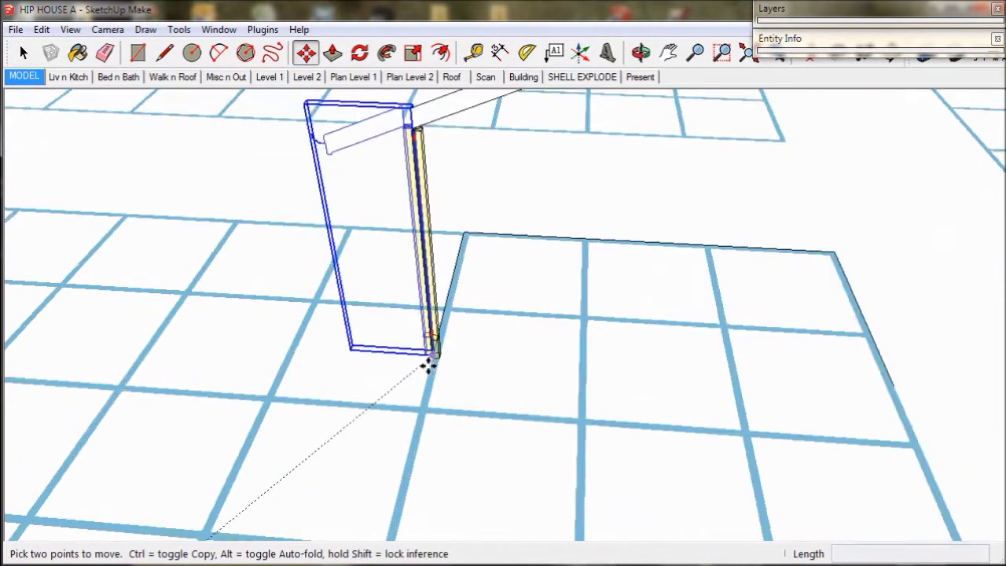
click(437, 357)
middle_drag(439, 357, 403, 370)
scroll(404, 428, down, 5)
key(space)
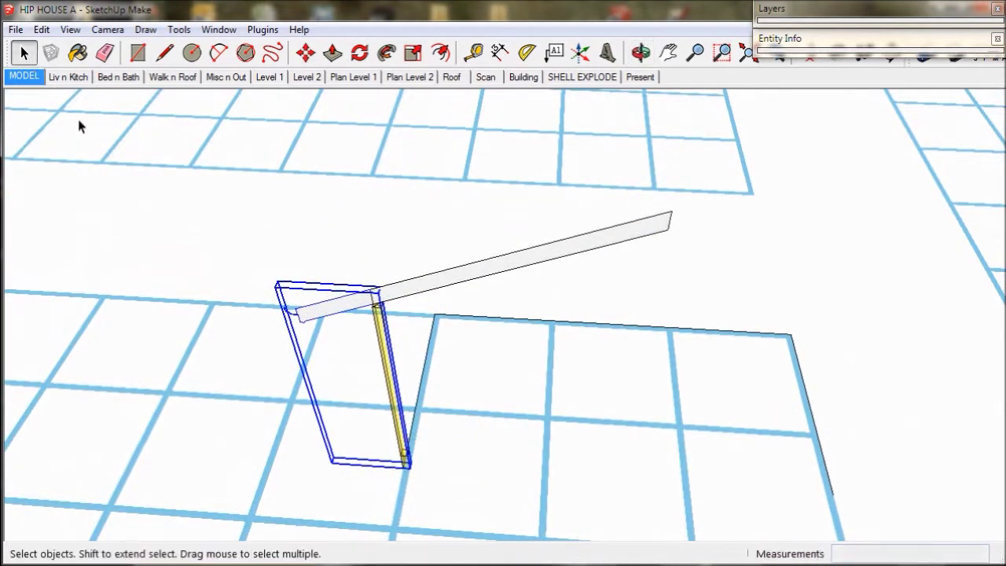
Step: Copy the nested rafter's end face using Edit > Copy
double_click(336, 310)
click(337, 311)
double_click(336, 311)
click(337, 311)
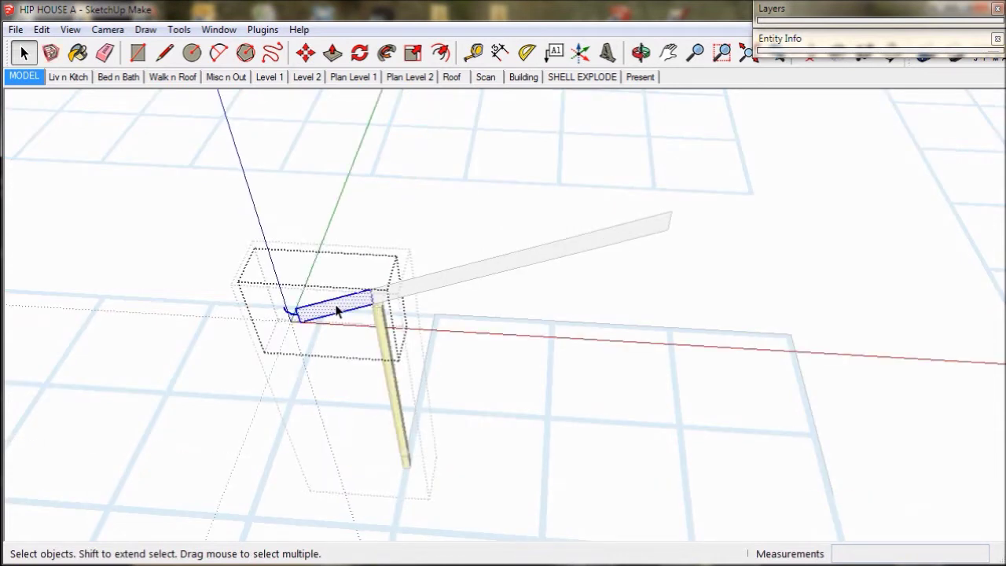
click(41, 29)
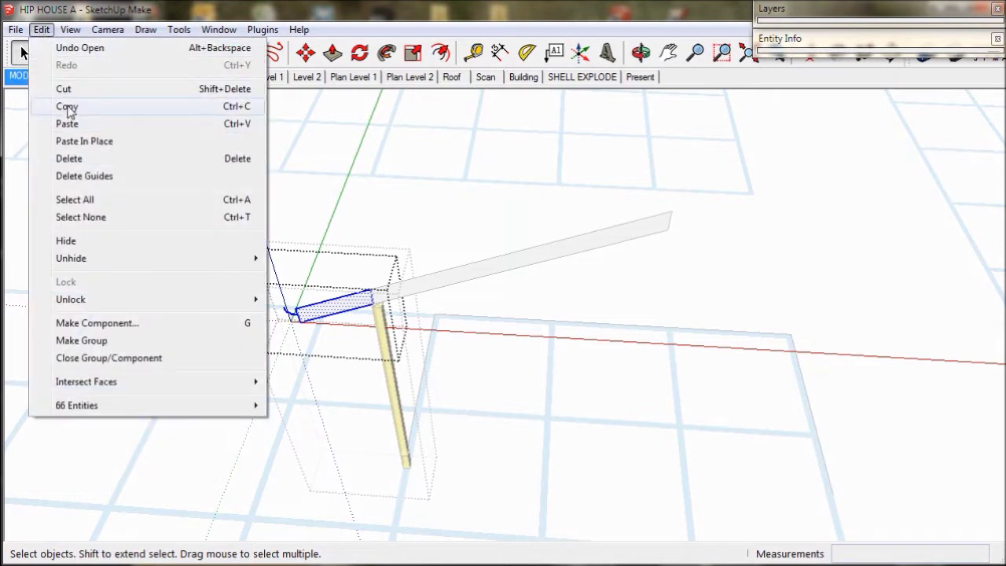
click(66, 110)
key(Escape)
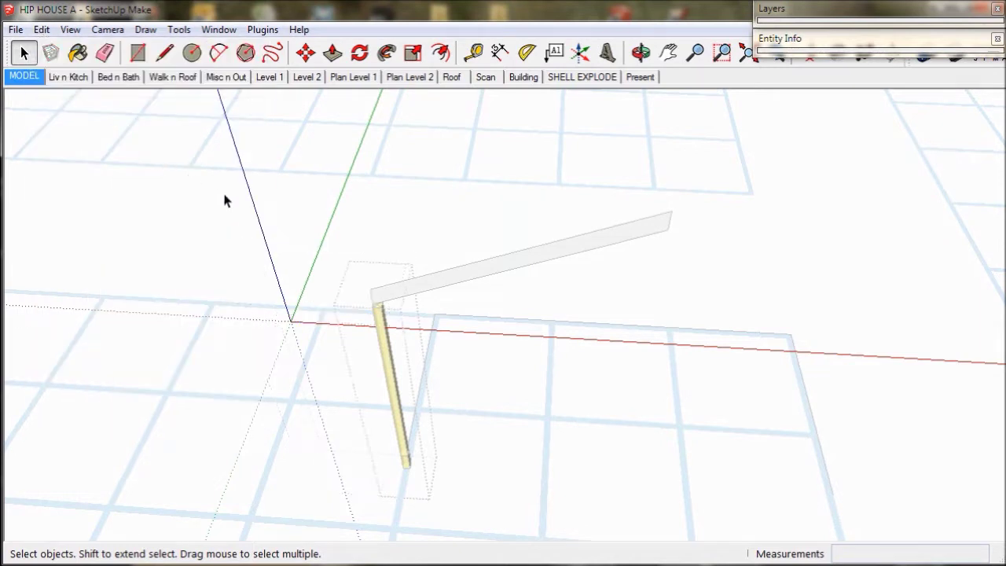
key(Escape)
Step: Paste the end face in place inside the sloping board group
click(387, 342)
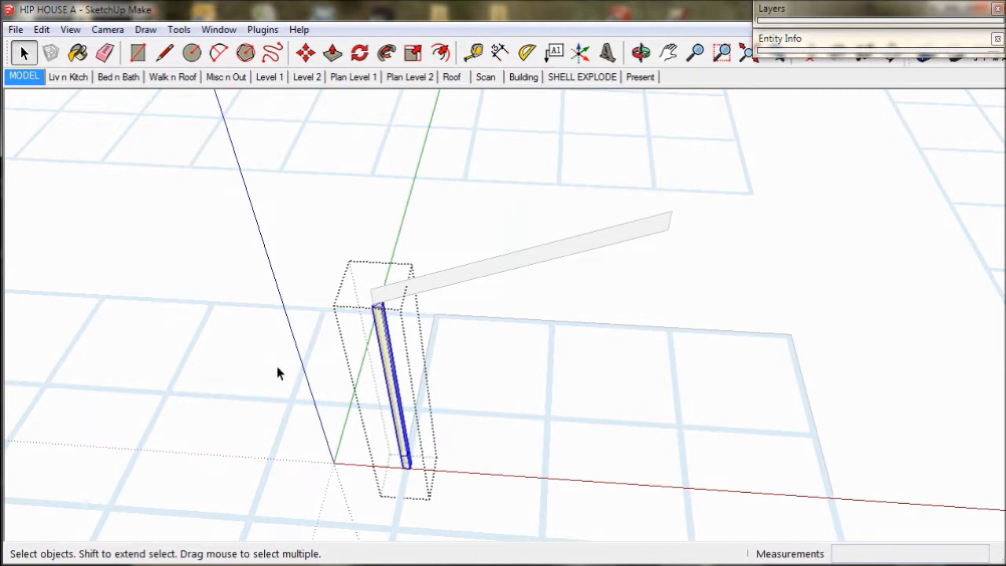
click(273, 371)
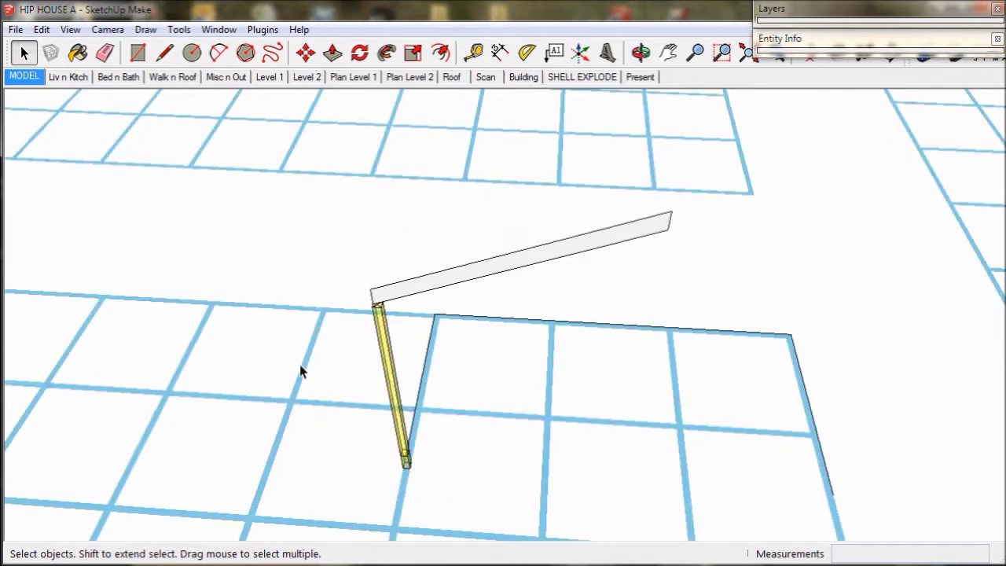
click(386, 349)
shift+click(385, 349)
click(395, 298)
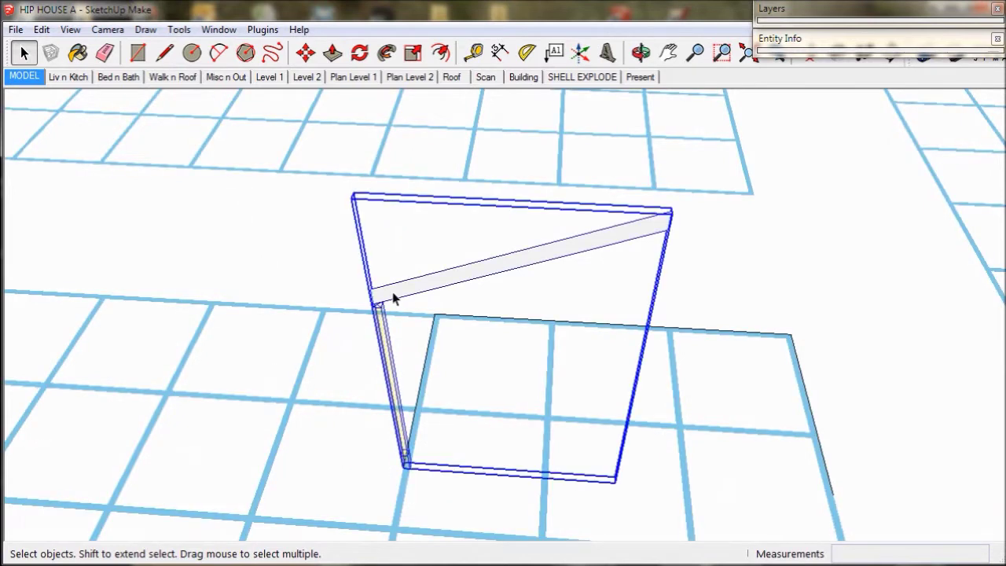
double_click(395, 299)
click(394, 299)
double_click(395, 299)
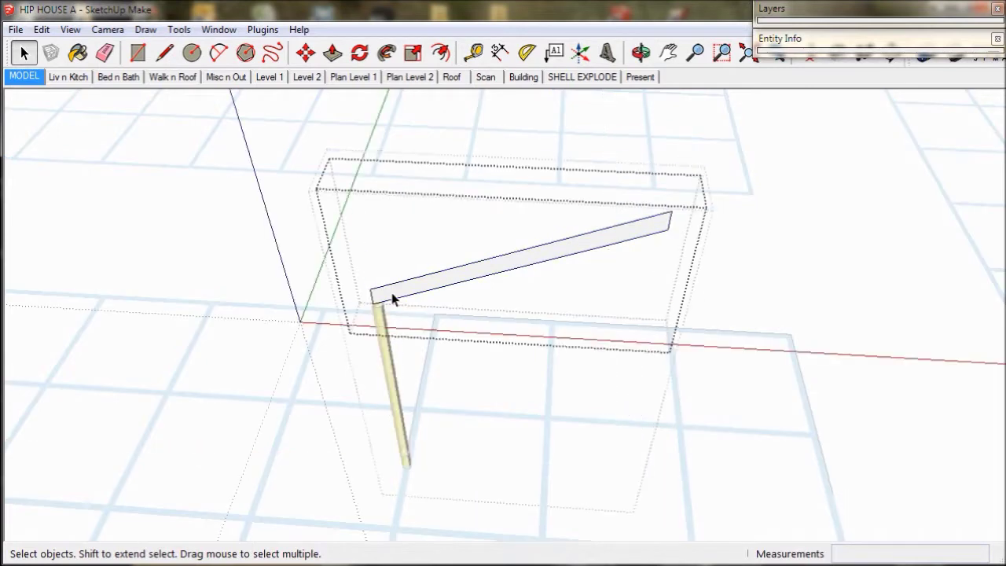
click(395, 299)
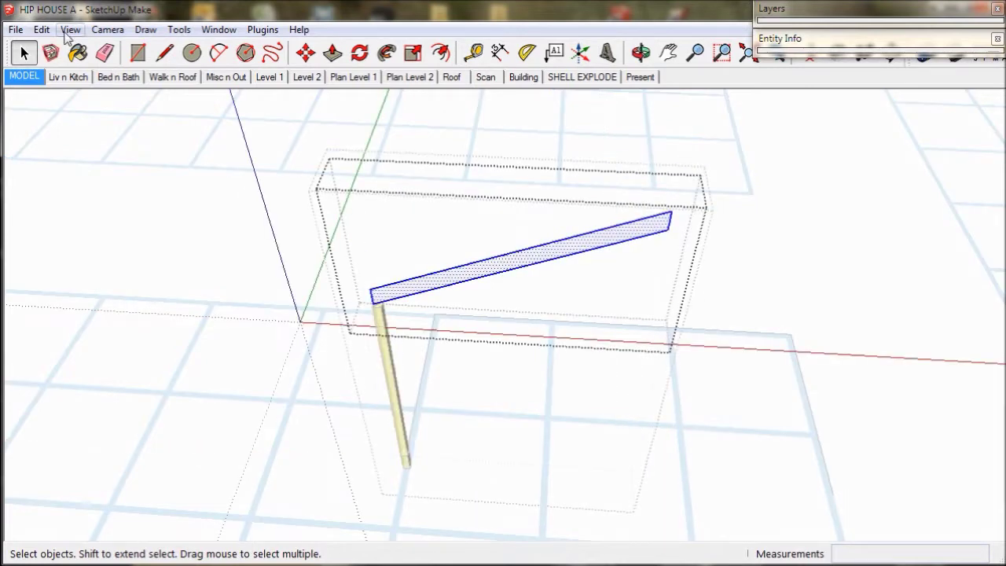
click(42, 29)
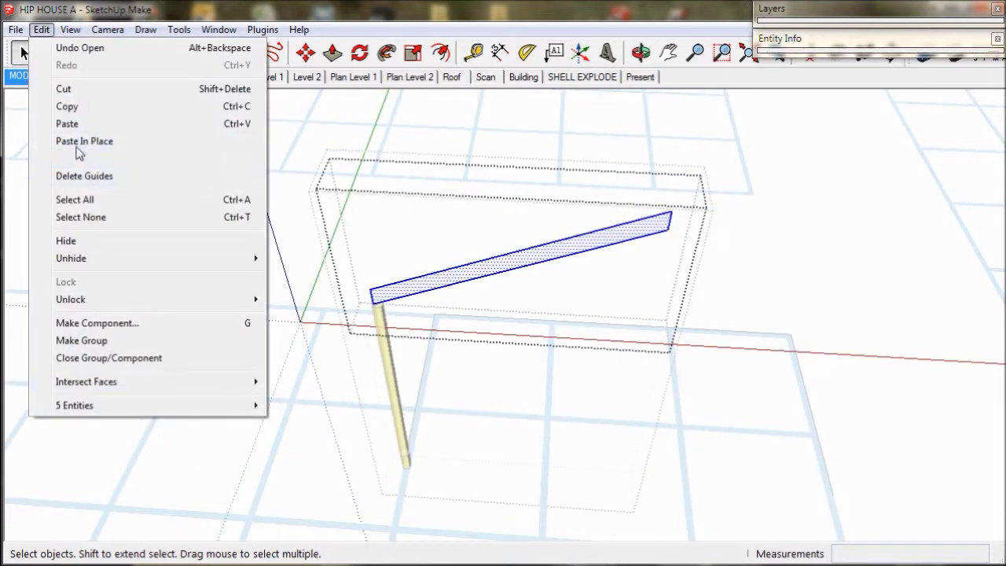
click(79, 142)
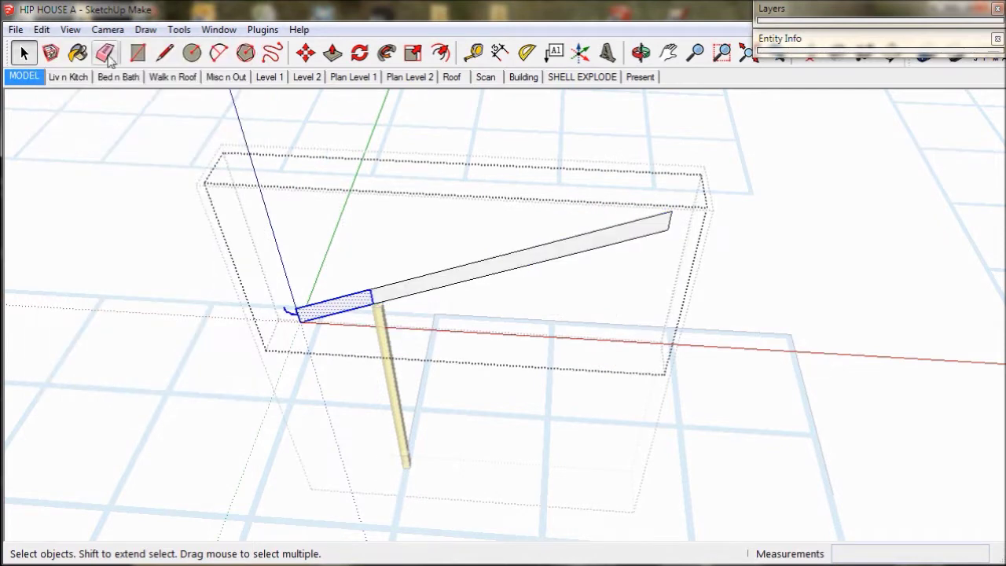
Step: Erase the seam so the rafter becomes one continuous board
click(106, 53)
scroll(363, 283, up, 2)
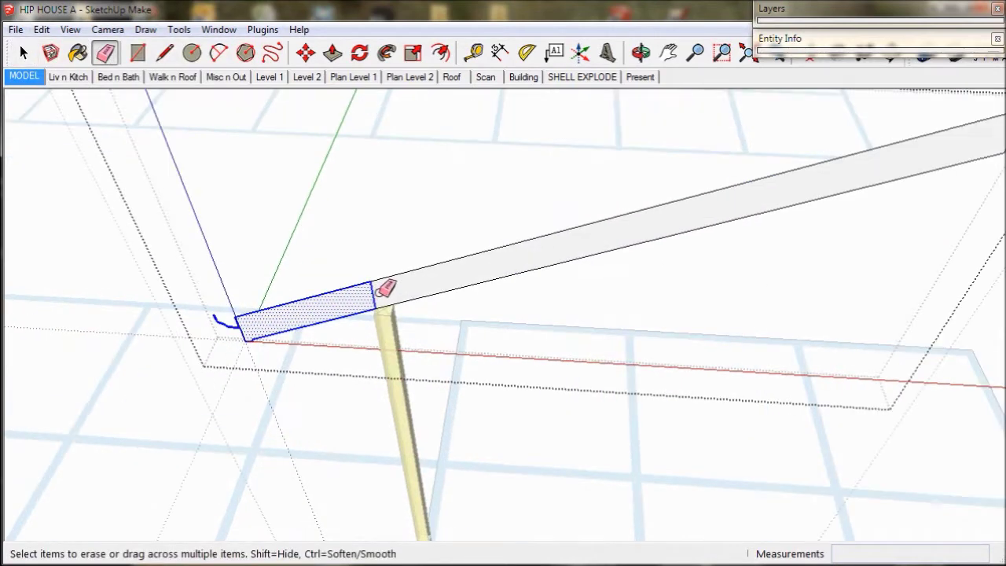
click(374, 292)
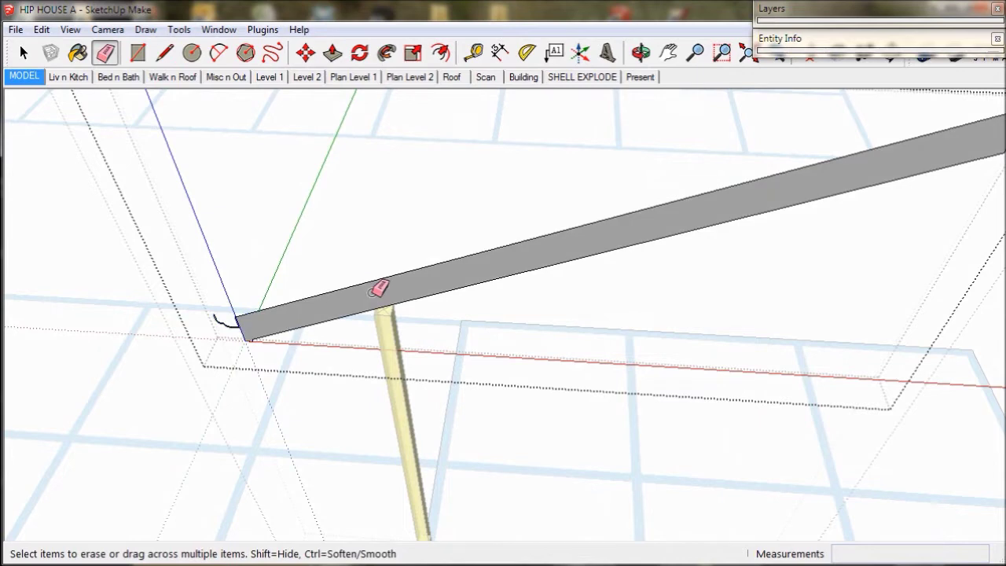
scroll(380, 289, down, 4)
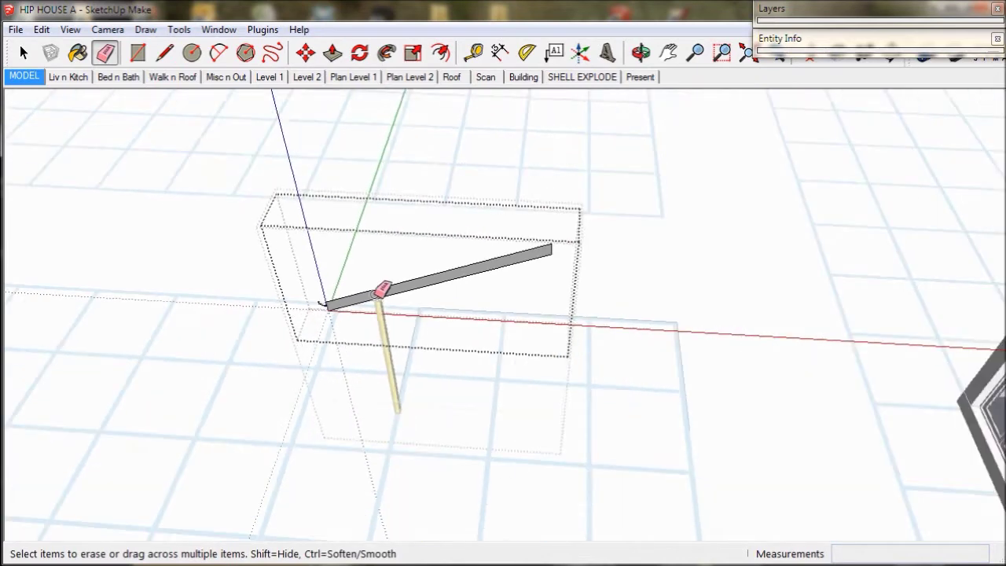
click(26, 54)
Step: Copy the post-and-rafter assembly 7200.0mm to the left
click(185, 227)
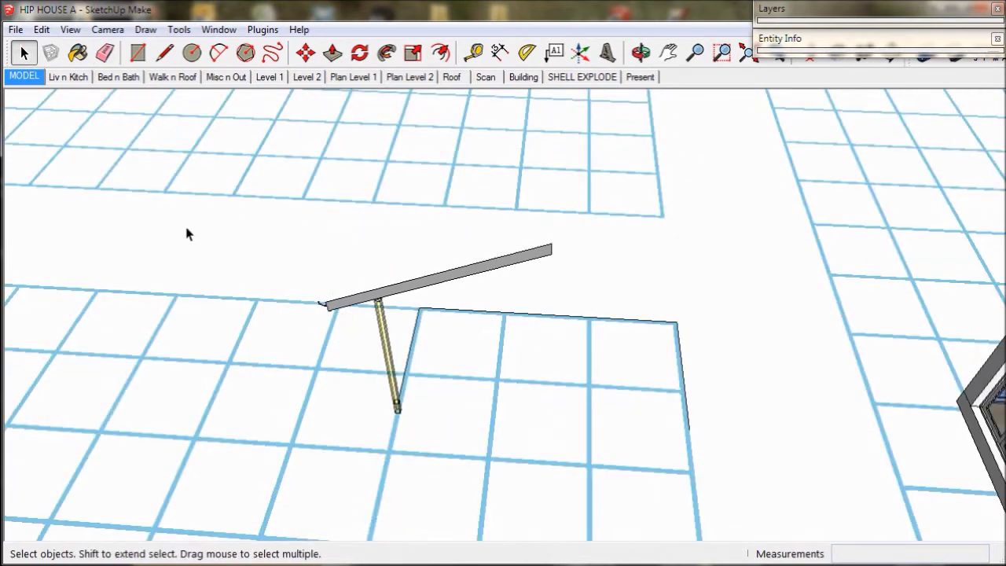
click(390, 380)
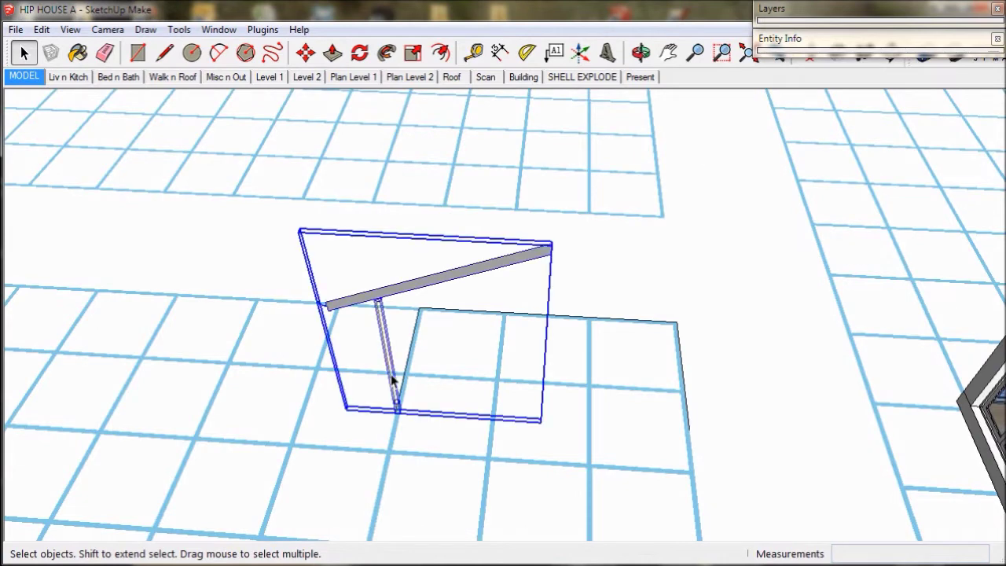
scroll(396, 382, down, 2)
click(307, 54)
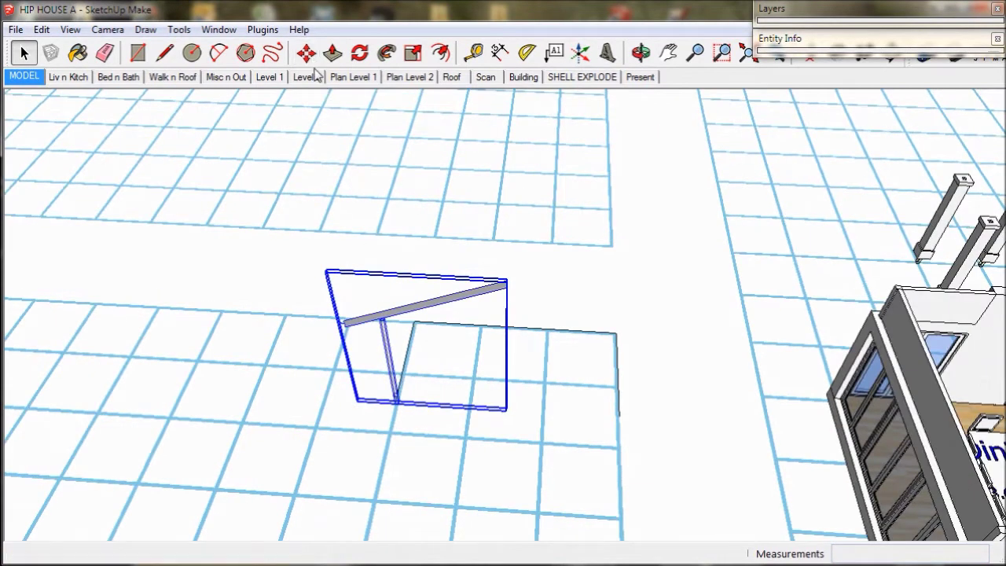
click(398, 404)
key(ctrl)
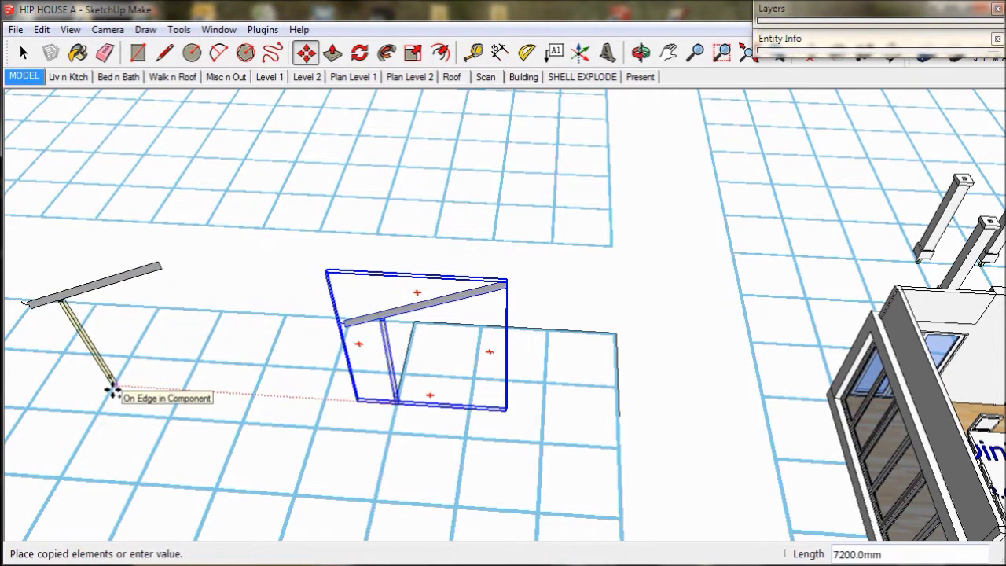
click(113, 390)
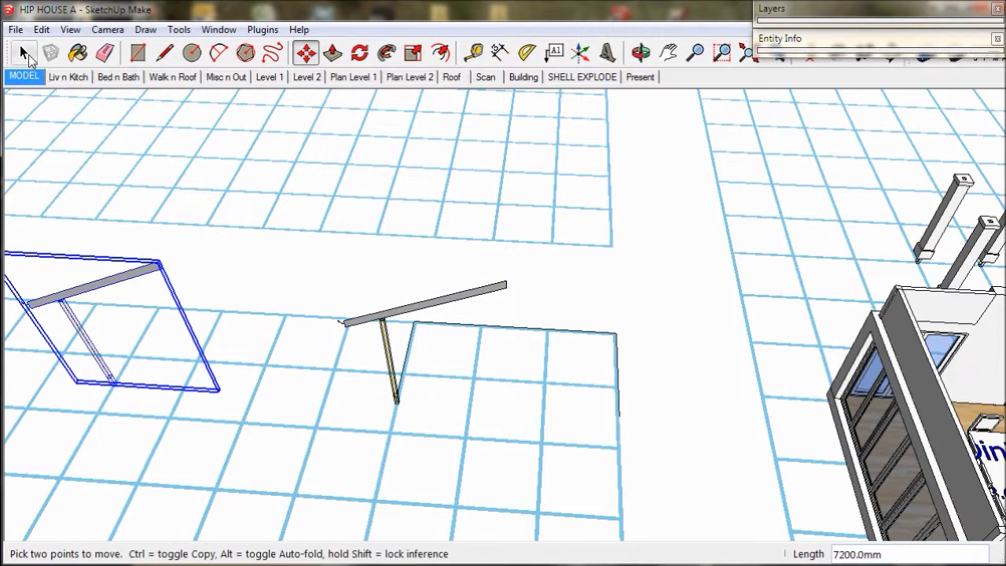
click(26, 55)
Step: Copy the three-sided floor outline with Edit > Copy
scroll(423, 306, up, 1)
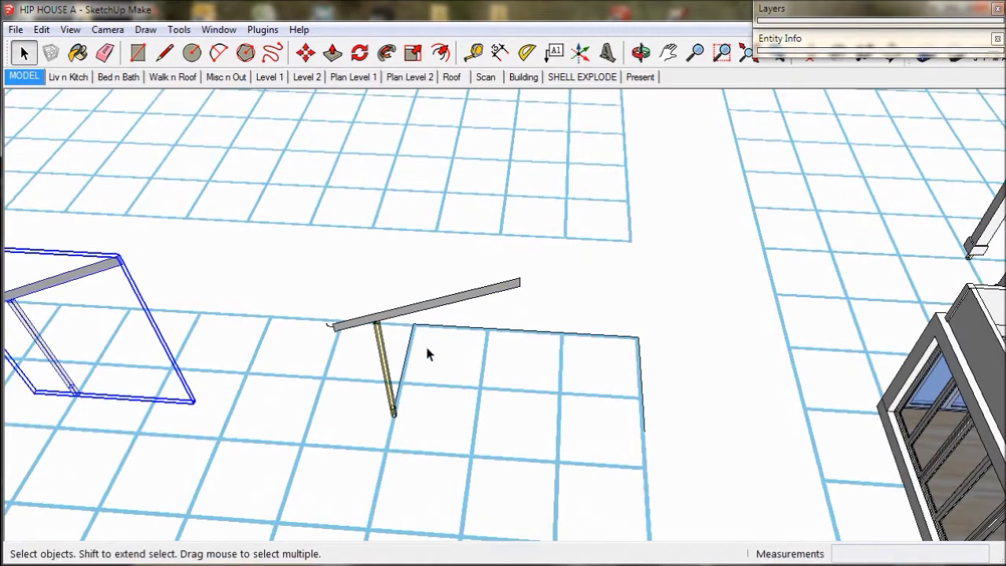
triple_click(410, 350)
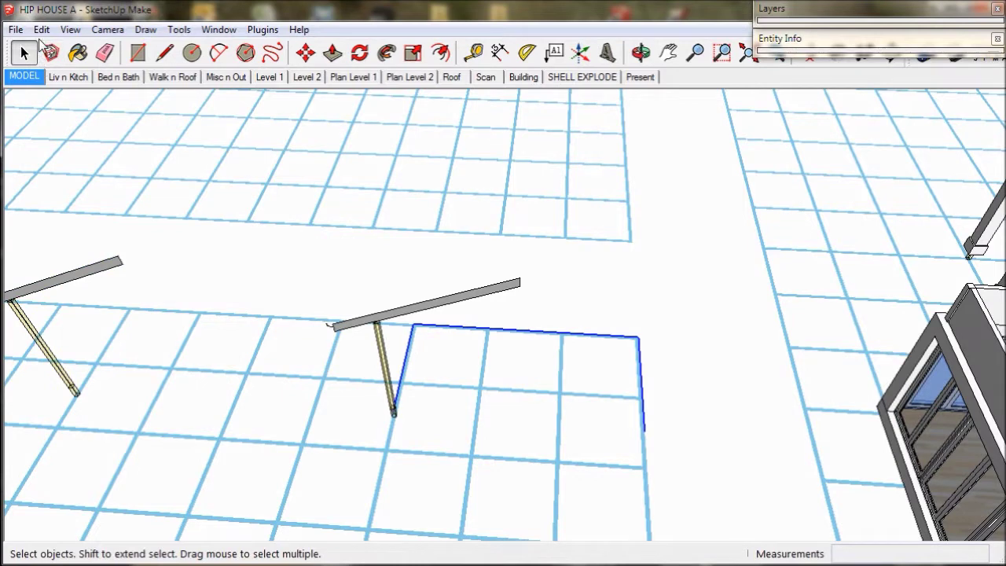
click(41, 30)
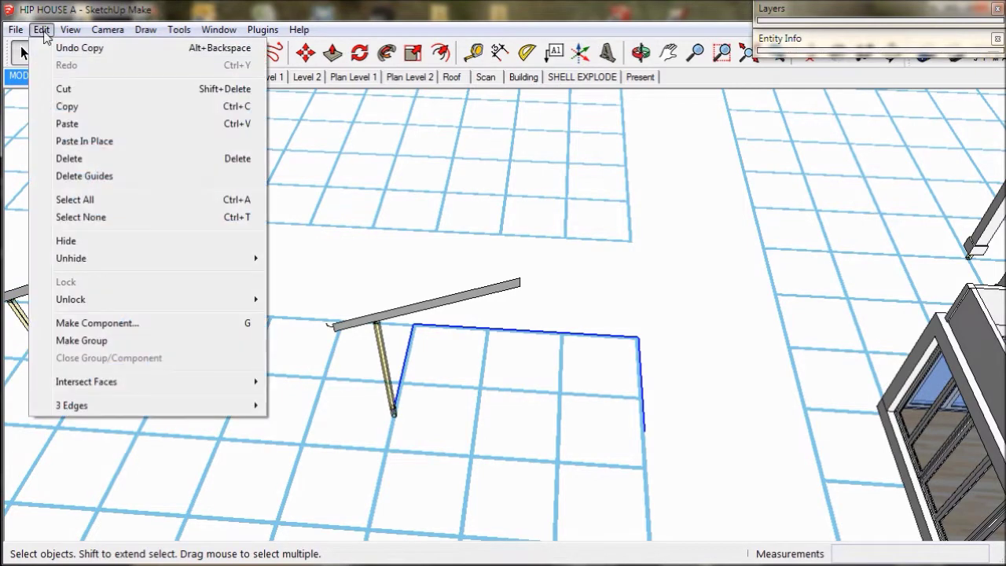
click(67, 107)
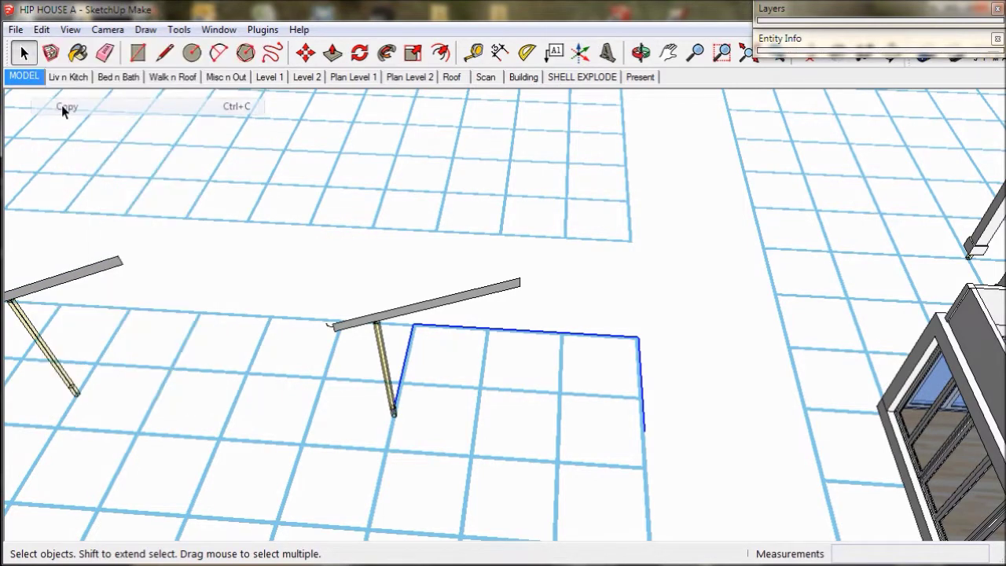
Step: Paste the outline into the rafter group and Follow Me the profile into a hip roof
click(414, 313)
double_click(415, 312)
click(415, 312)
double_click(414, 312)
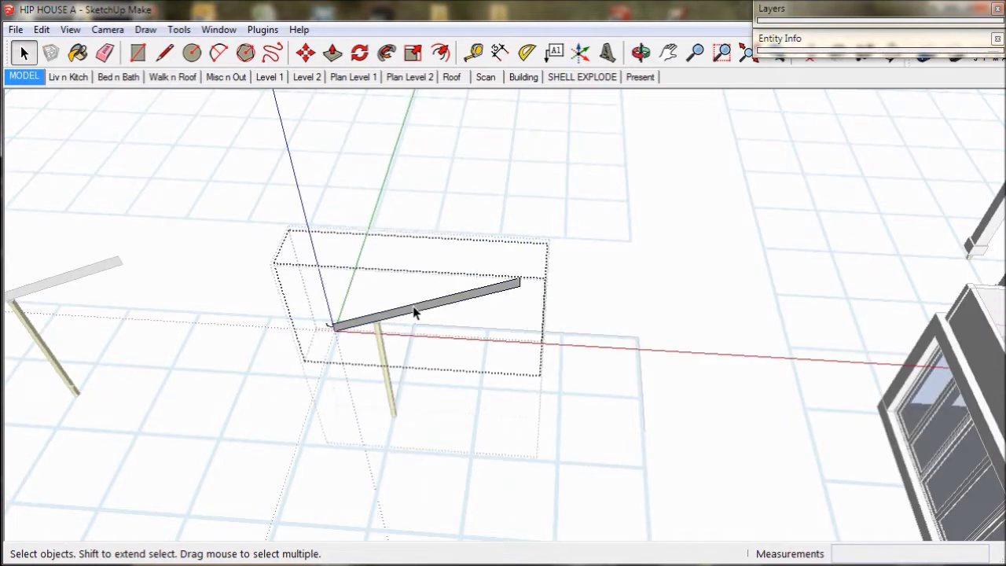
click(415, 312)
scroll(452, 363, up, 2)
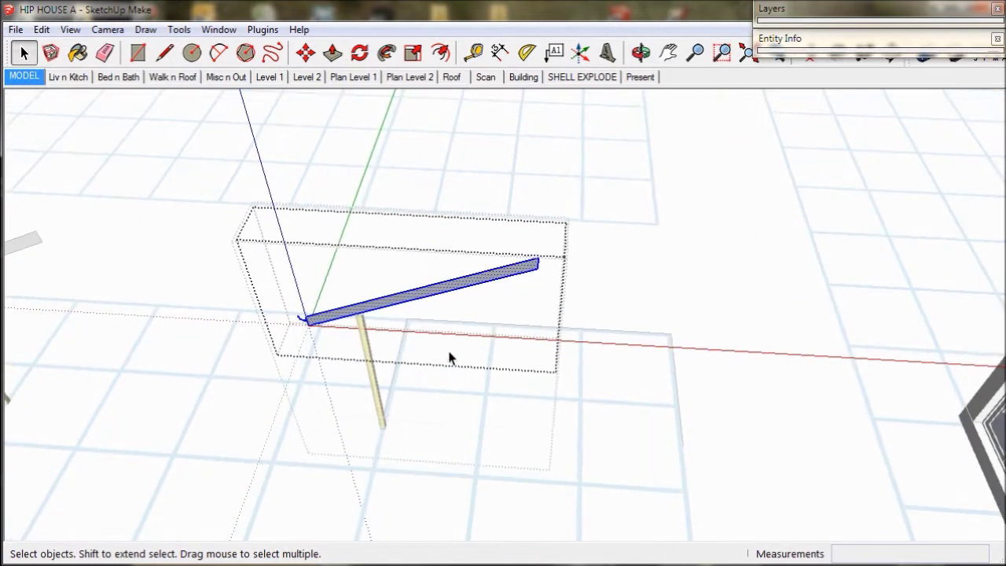
click(41, 29)
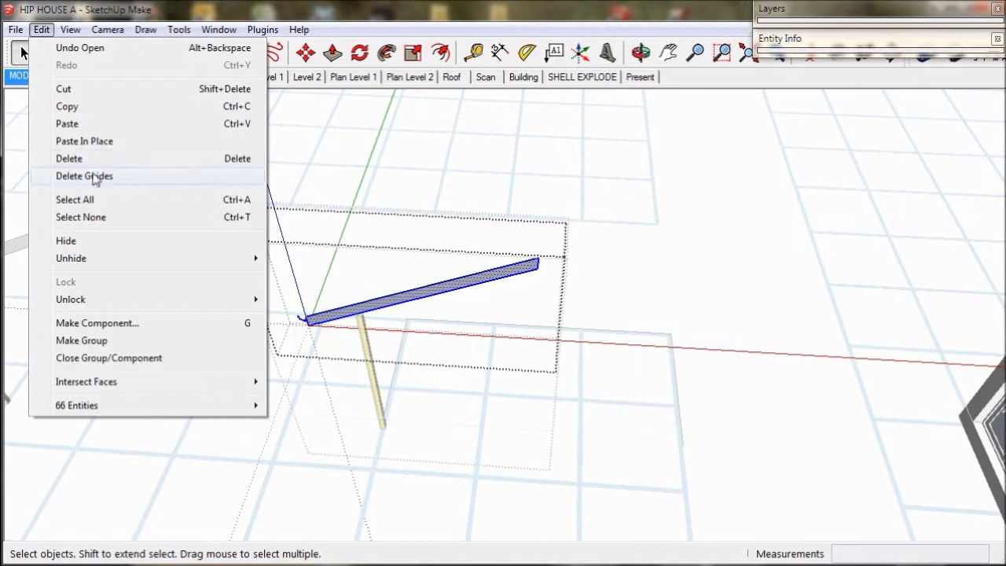
click(85, 143)
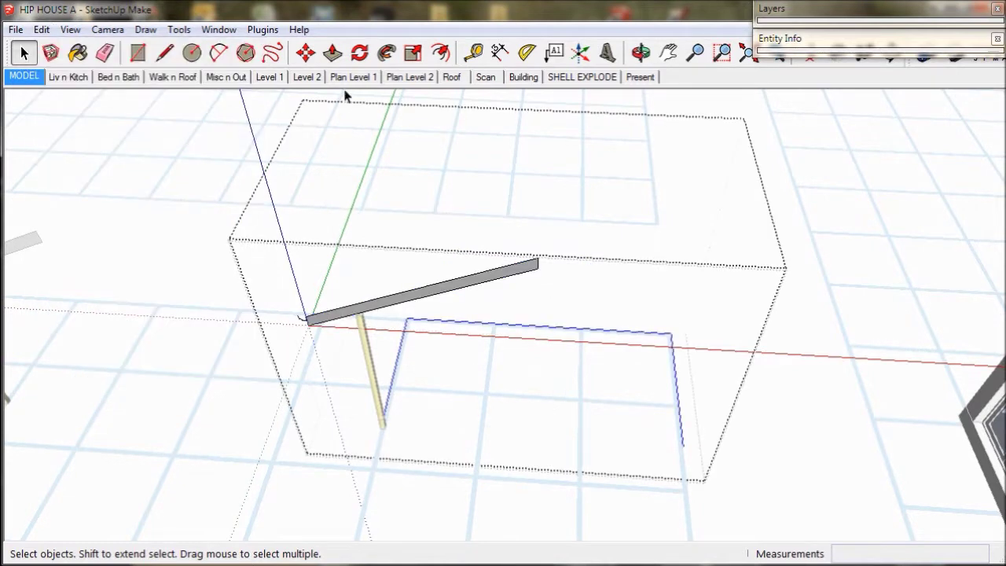
click(388, 53)
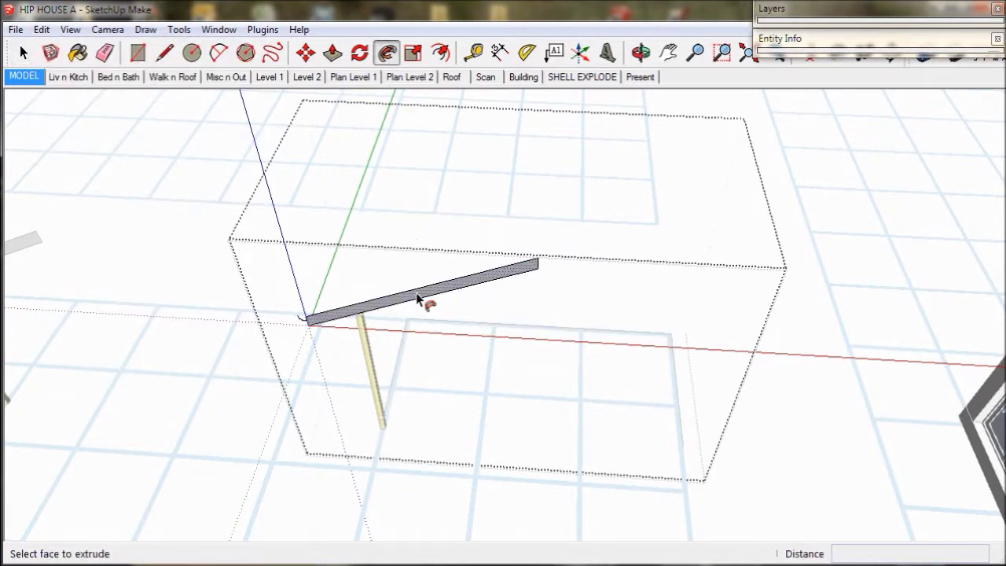
middle_drag(412, 324, 580, 306)
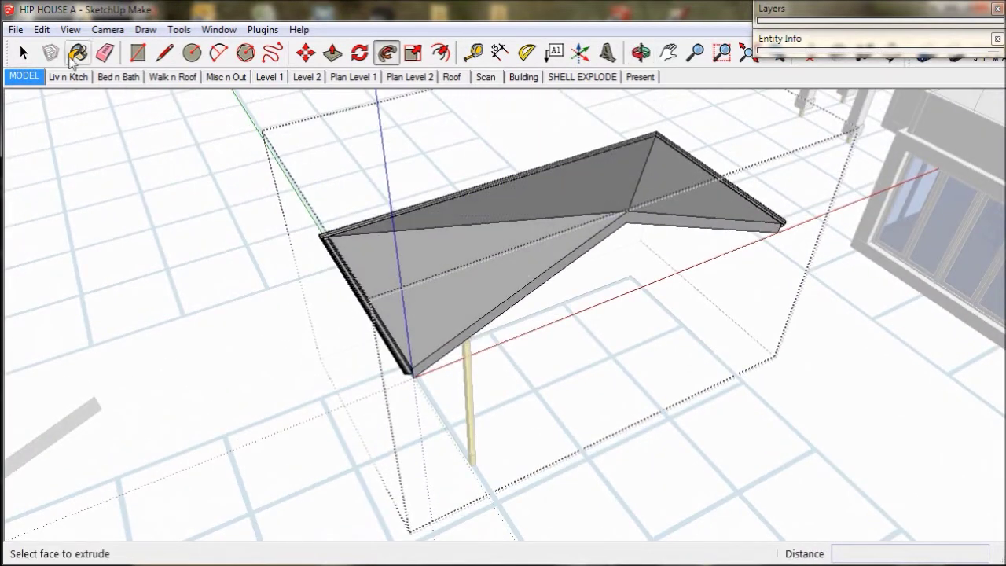
key(space)
Step: Reverse the veranda roof's faces so the front side shows
triple_click(502, 272)
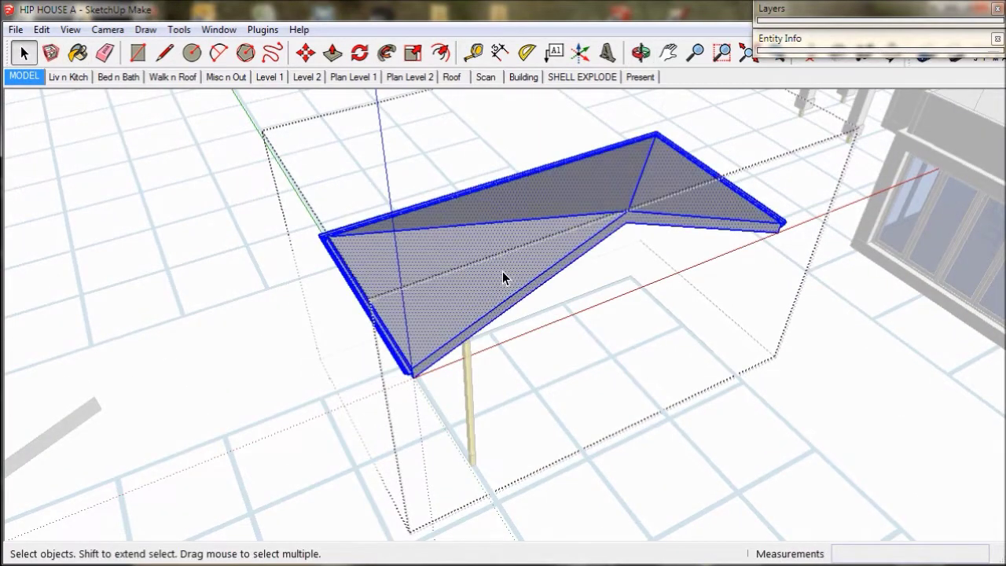
right_click(503, 275)
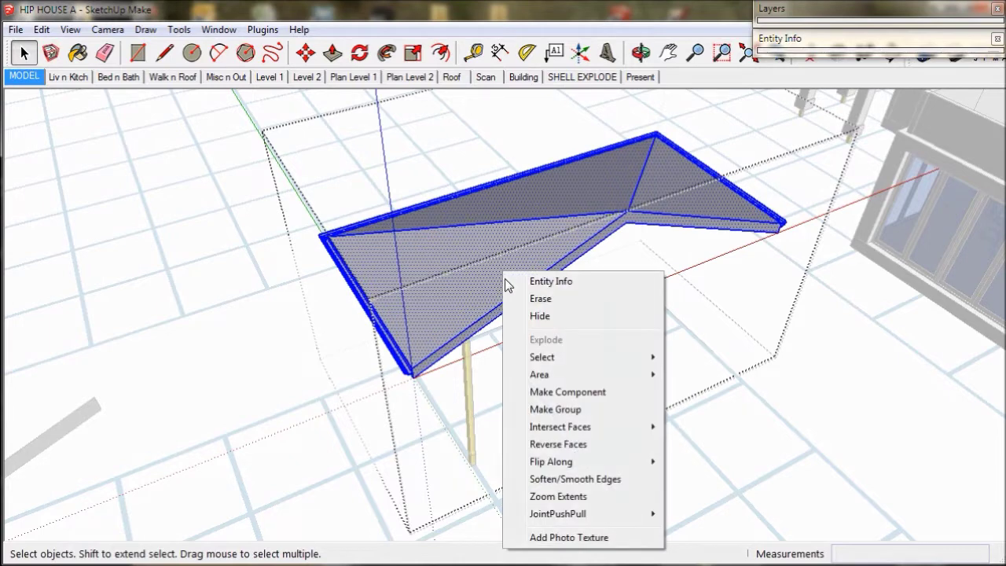
click(560, 445)
middle_drag(563, 458, 646, 417)
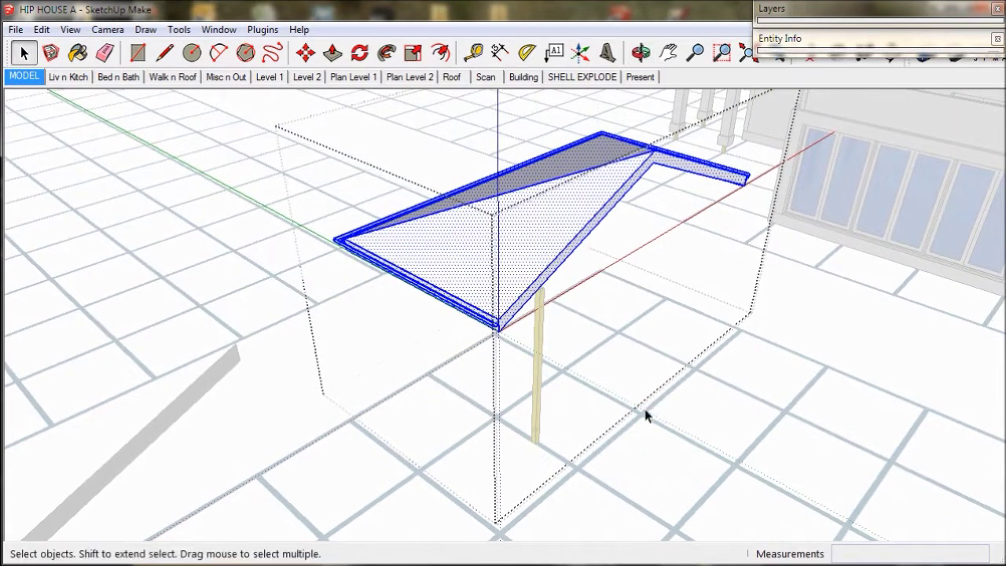
Step: Move the yellow post to the beam intersection at the roof's other front corner
click(733, 427)
click(543, 415)
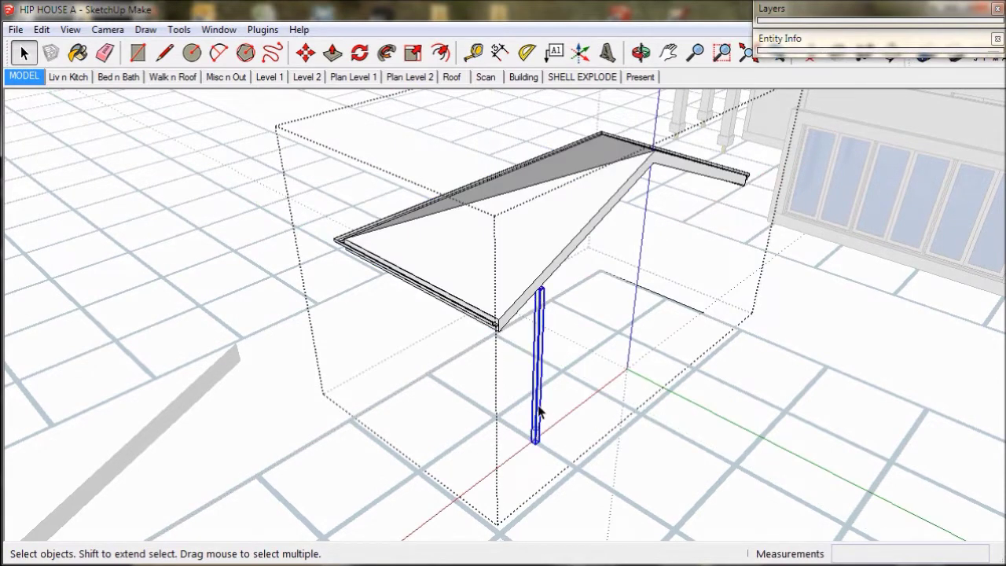
middle_drag(541, 417, 585, 432)
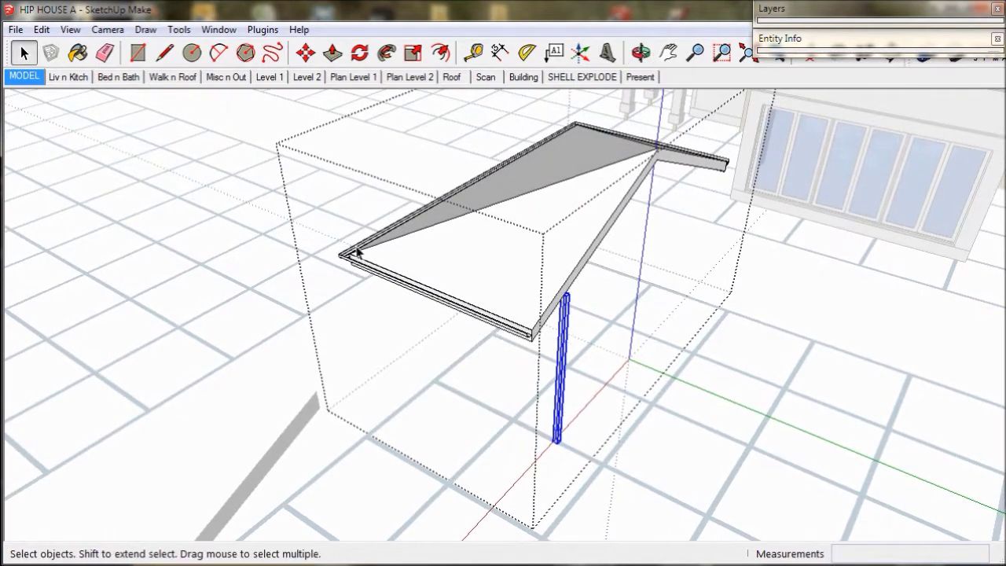
click(306, 52)
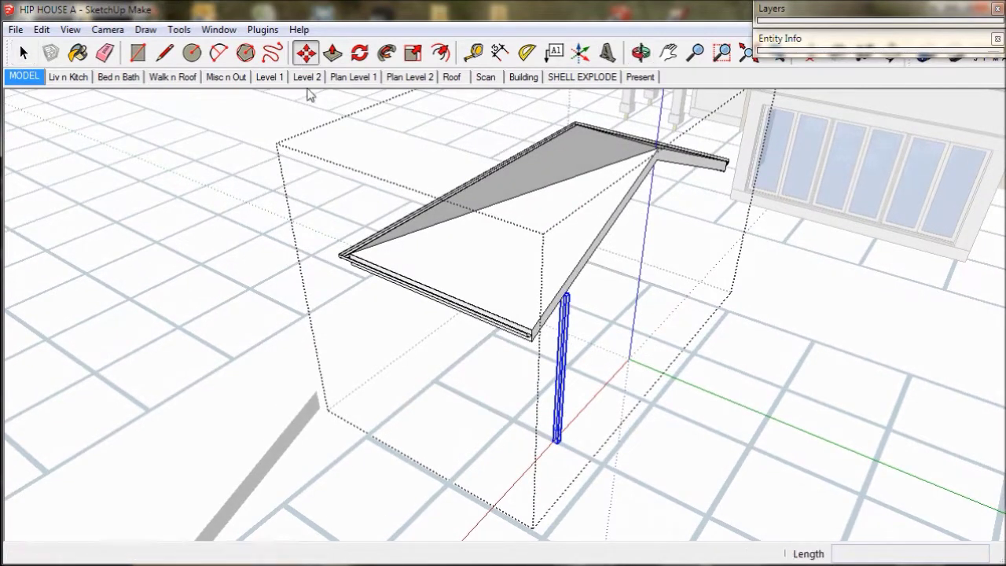
click(558, 445)
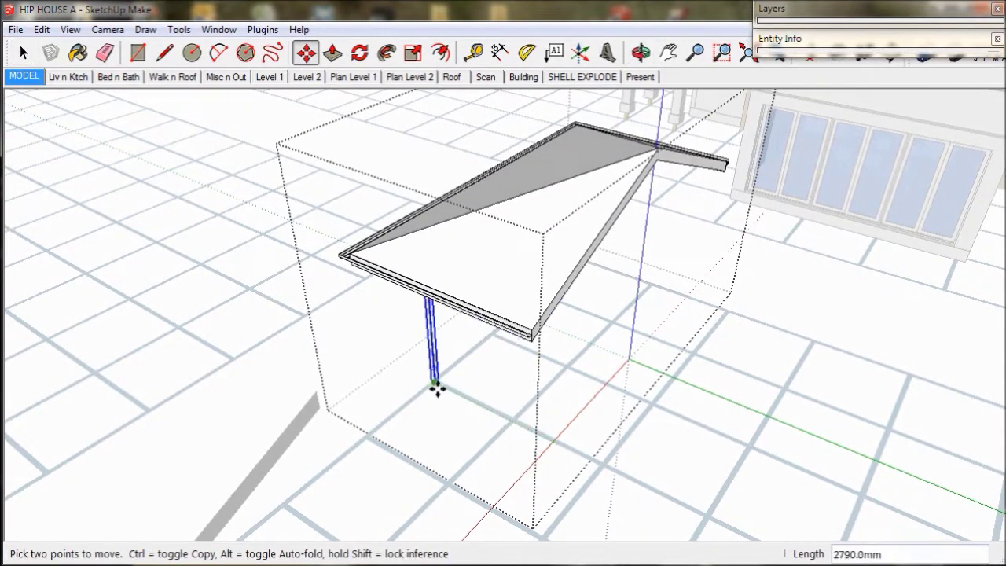
scroll(435, 386, up, 6)
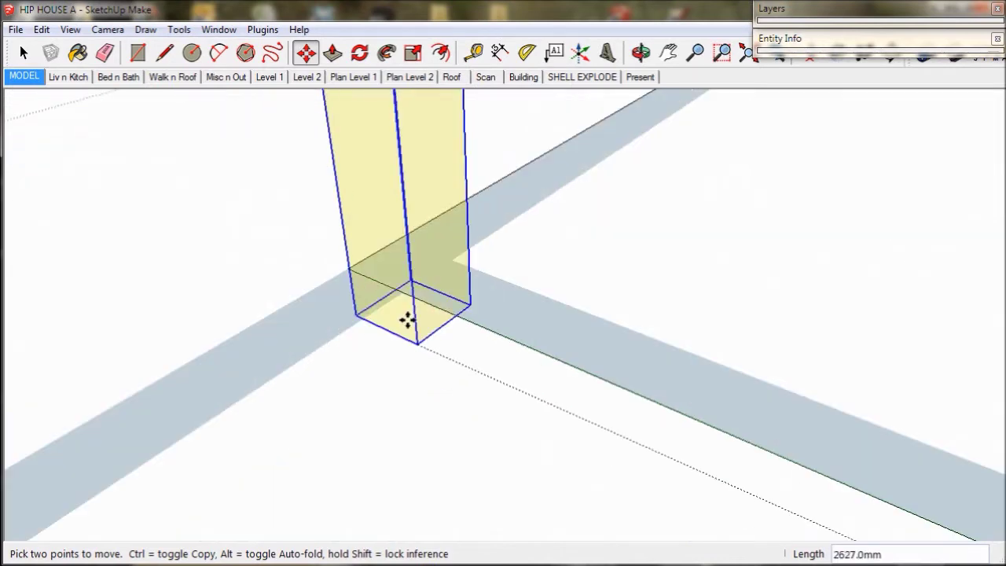
scroll(406, 294, down, 6)
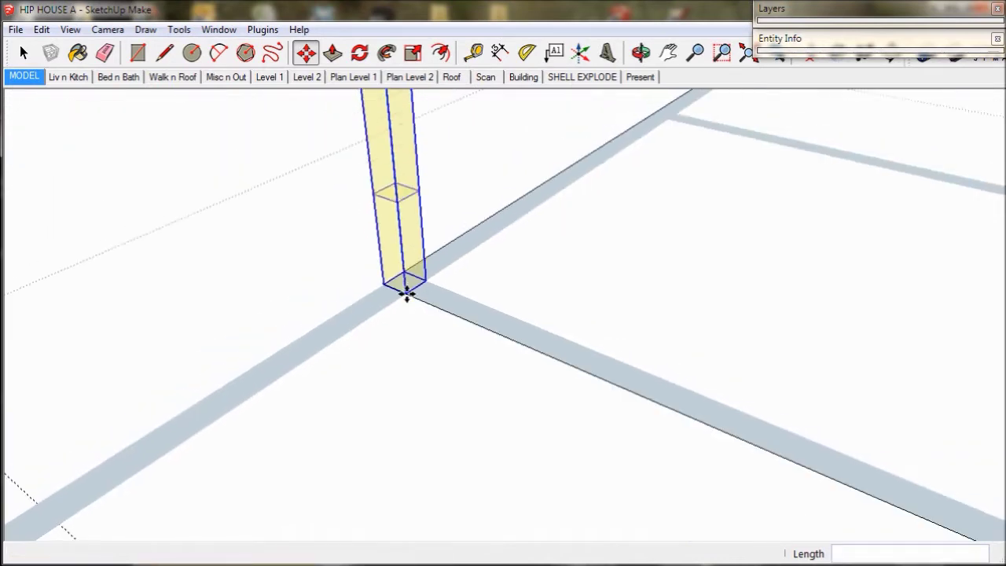
scroll(406, 294, down, 3)
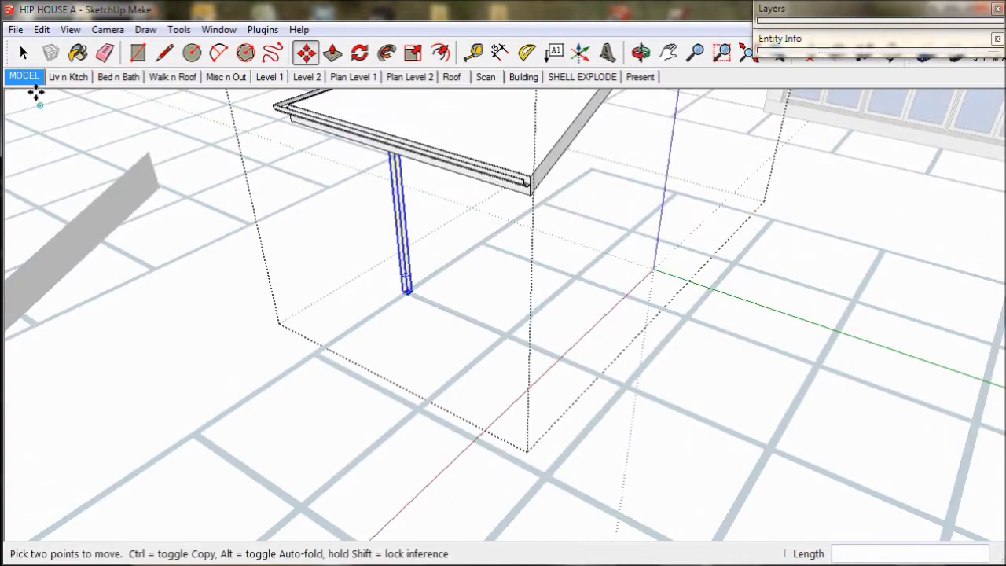
click(22, 53)
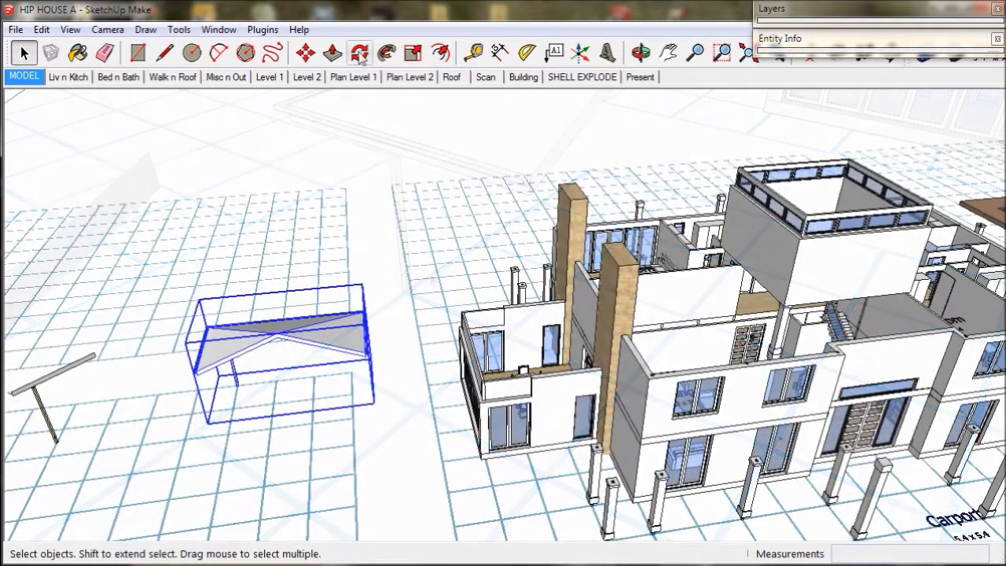
Step: Rotate the veranda roof-and-post component 90° in place beside the house
click(360, 53)
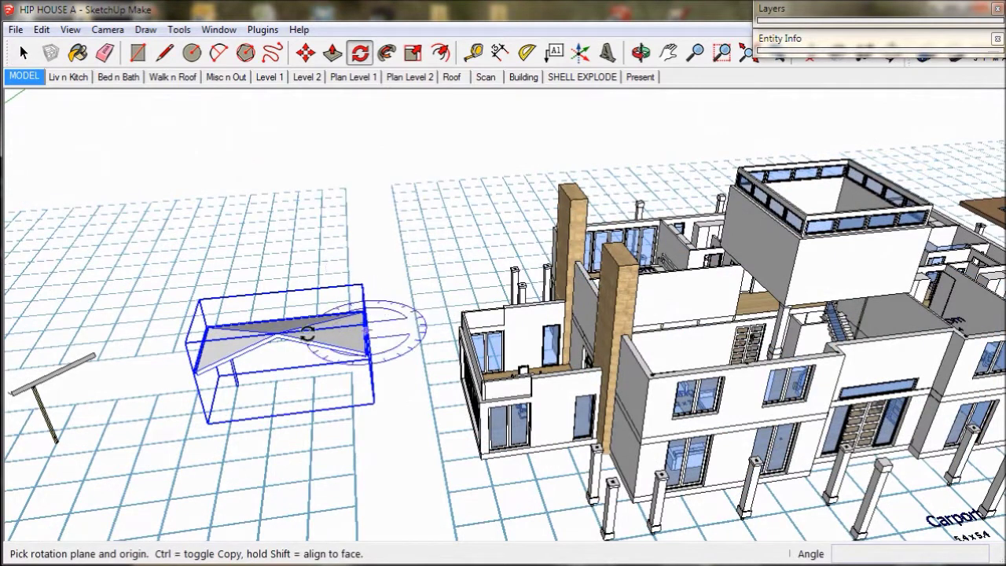
click(276, 334)
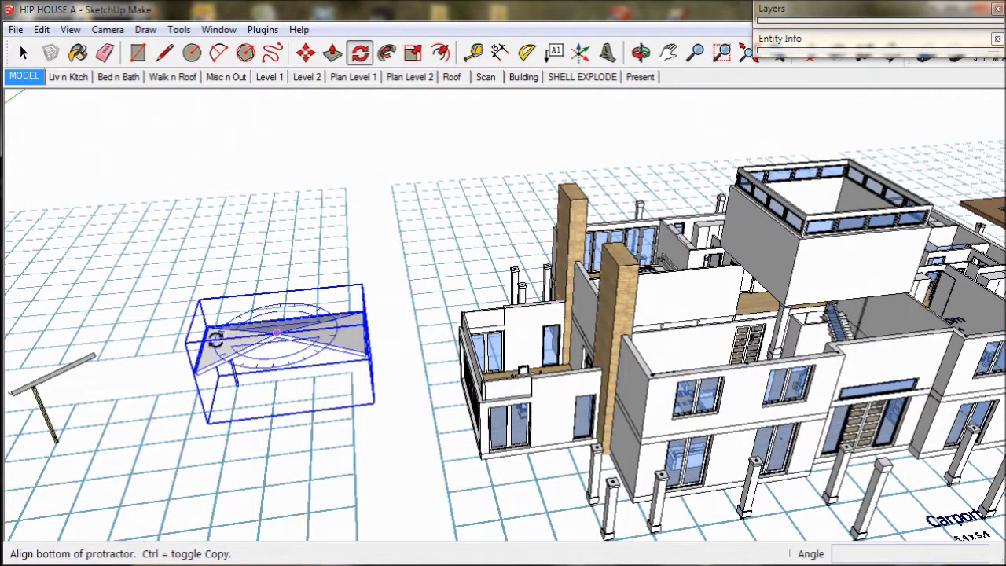
click(379, 326)
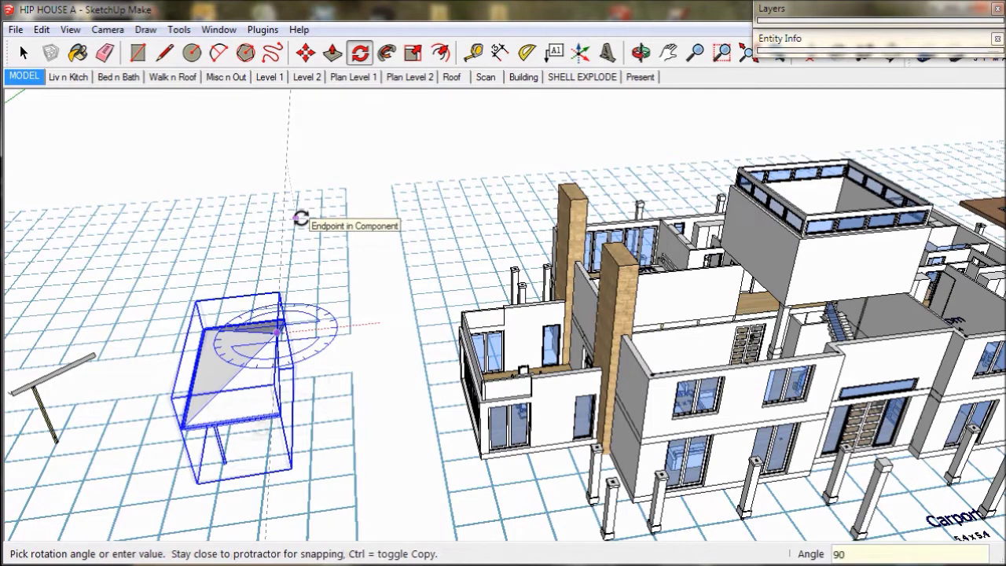
click(301, 219)
key(m)
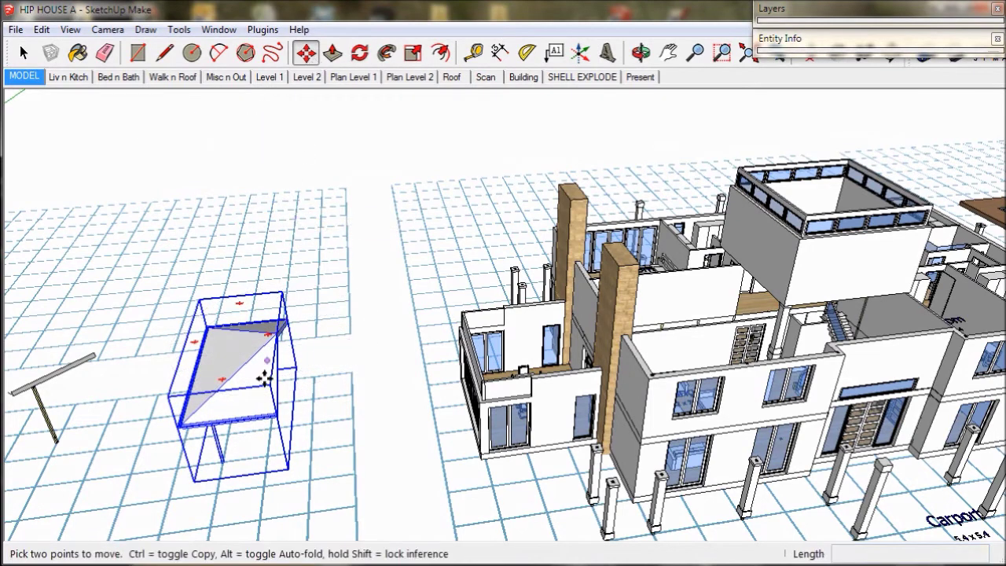
middle_drag(265, 379, 264, 349)
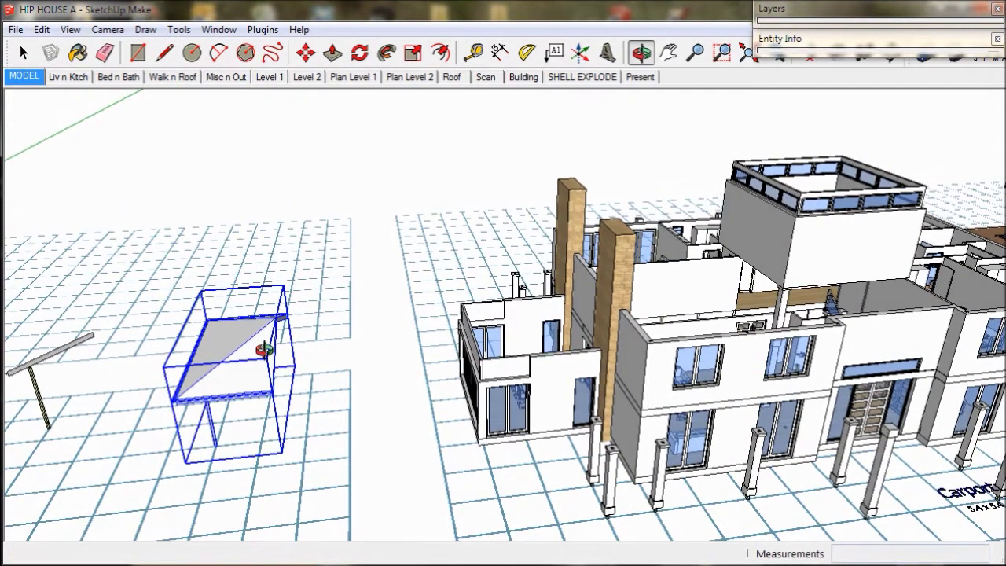
Step: Copy the hip roof and post to a corner of the 5.4 x 5.4 upper bedroom
scroll(220, 445, up, 6)
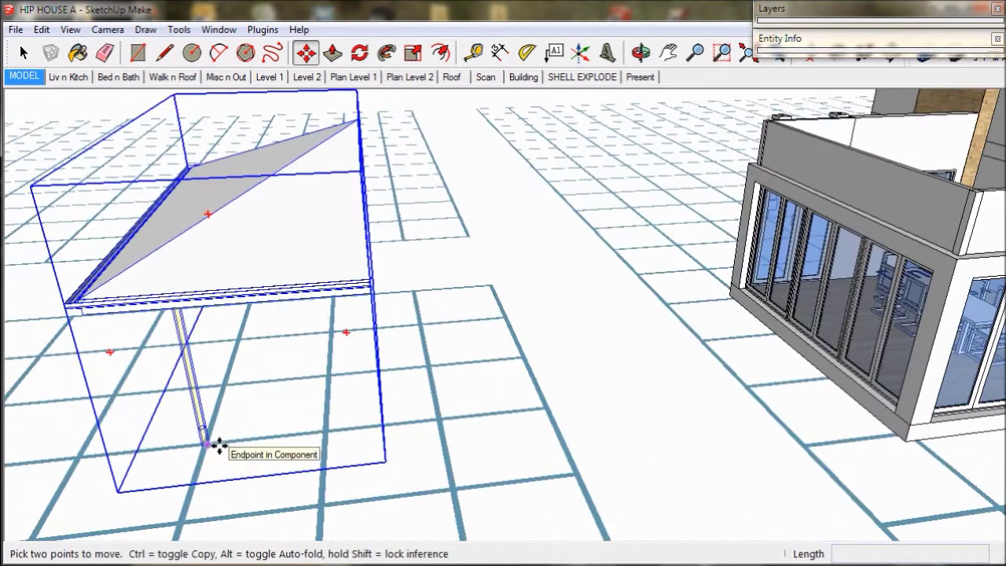
scroll(218, 445, up, 3)
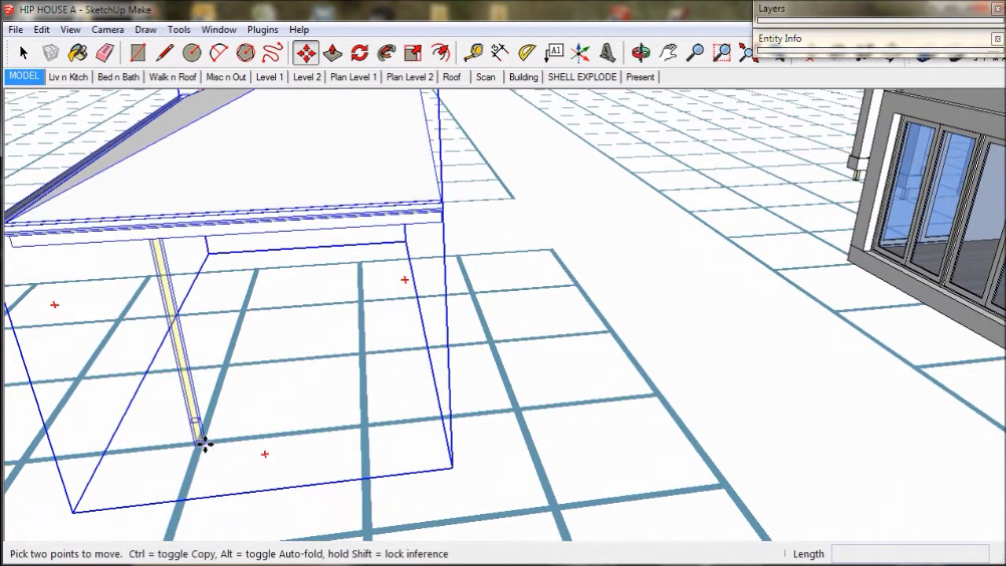
click(203, 444)
key(ctrl)
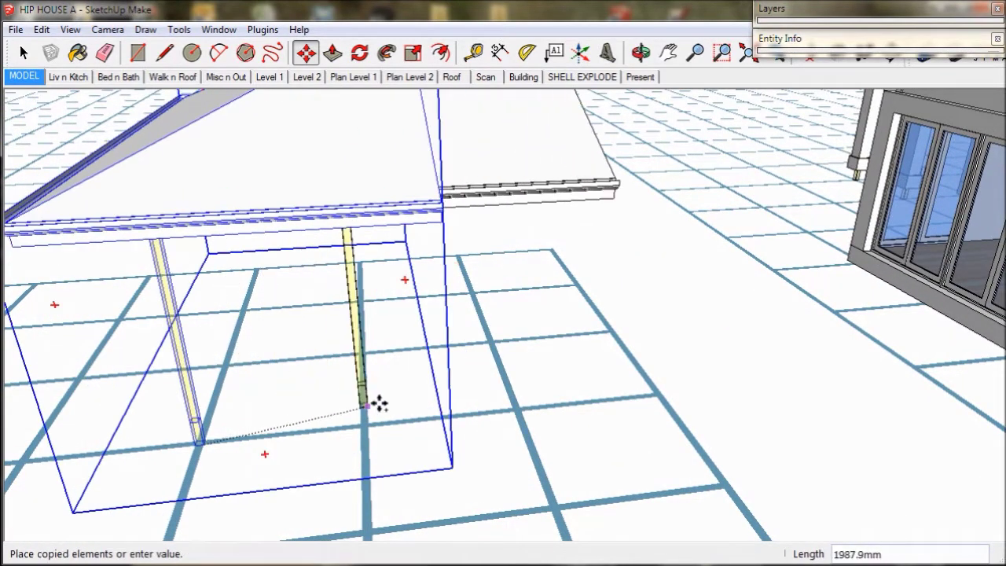
click(23, 76)
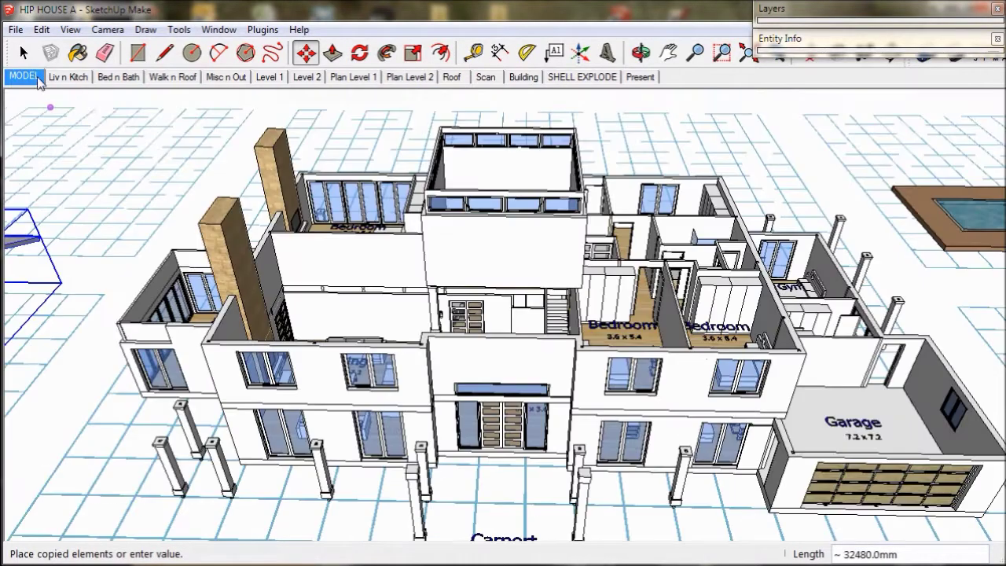
scroll(427, 220, up, 3)
scroll(427, 222, up, 5)
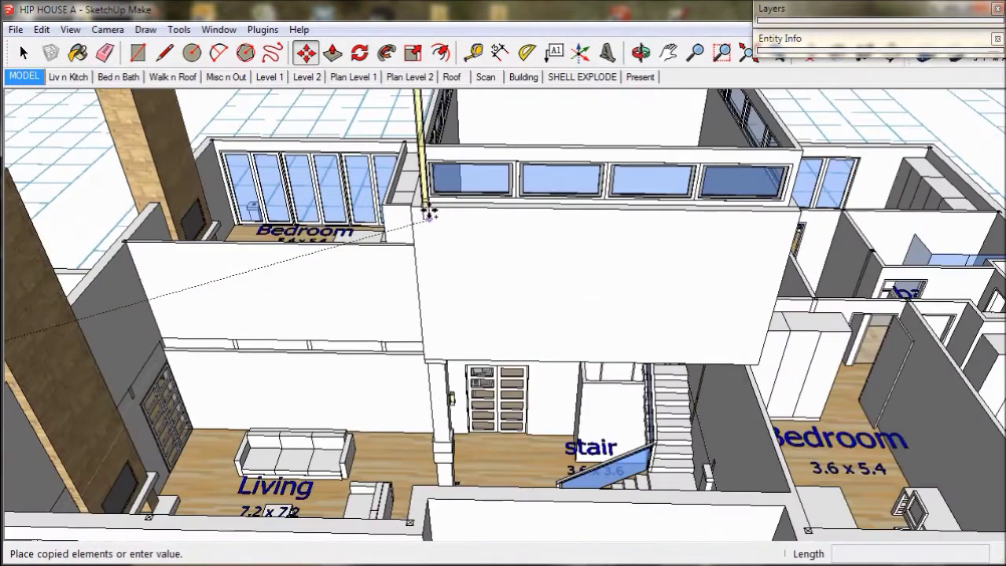
middle_drag(433, 158, 383, 321)
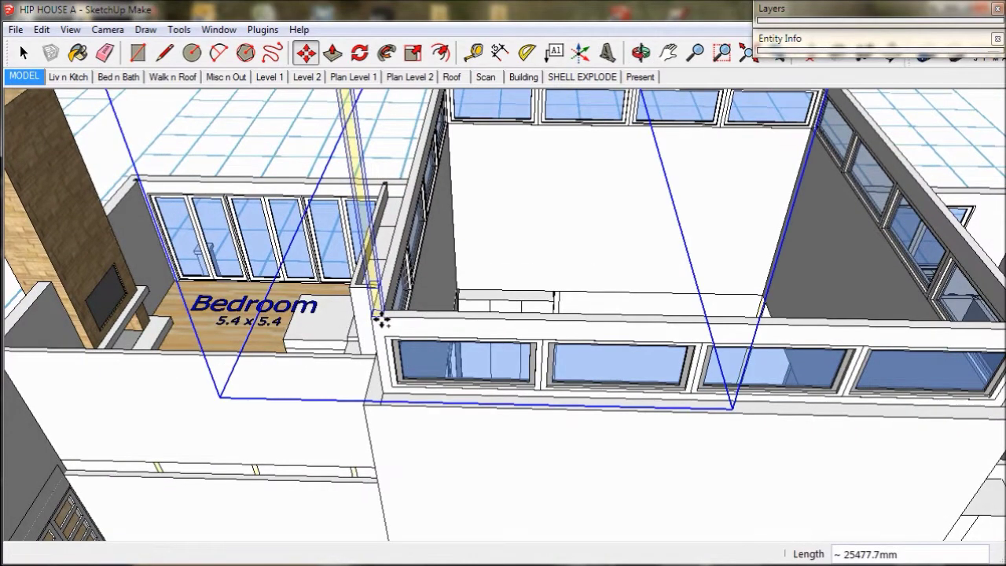
scroll(379, 319, up, 5)
click(378, 319)
Step: Raise the hip roof copy 3000 mm along the blue axis, above the upper-floor room
middle_drag(375, 320, 463, 328)
scroll(365, 359, up, 2)
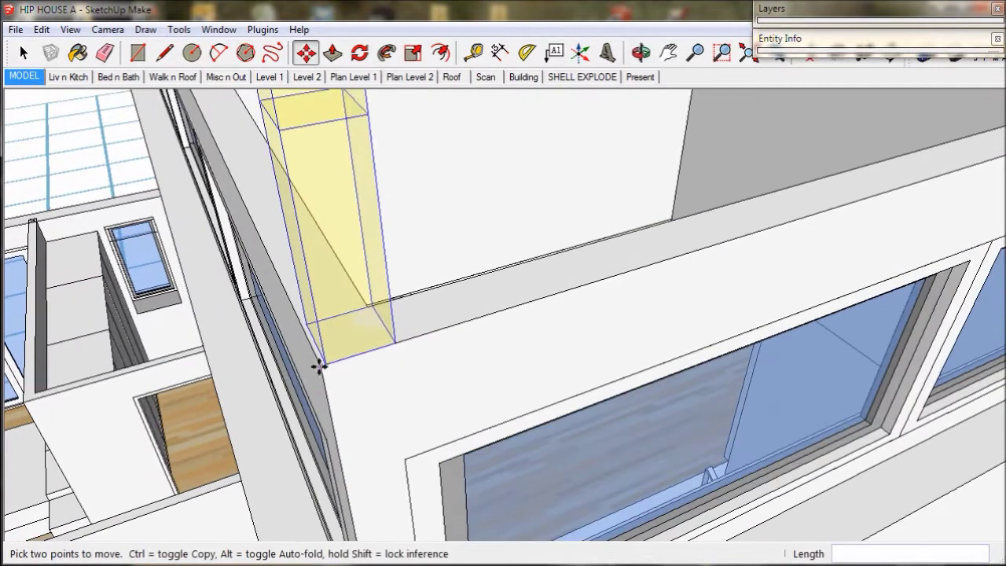
click(329, 361)
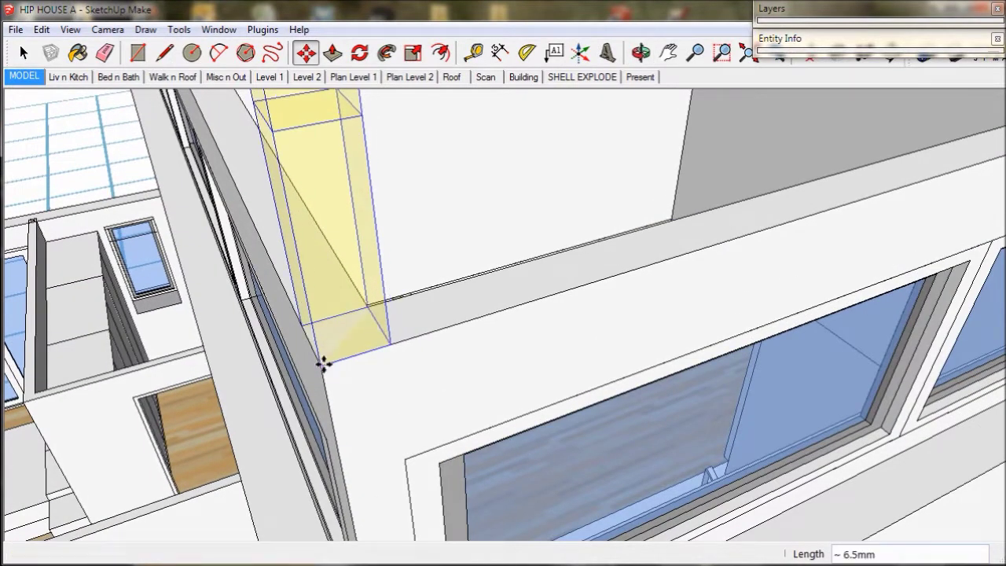
scroll(325, 364, down, 4)
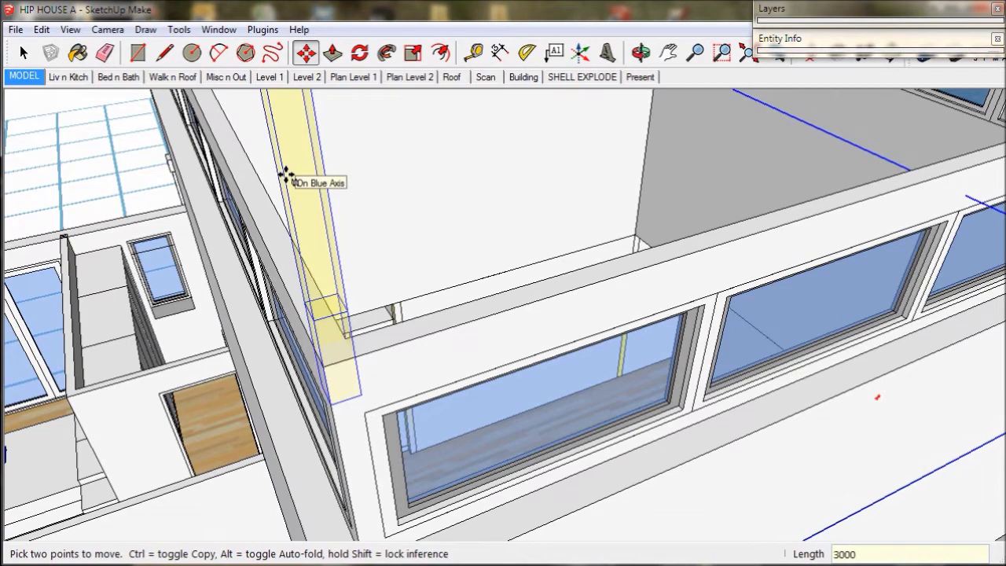
key(Return)
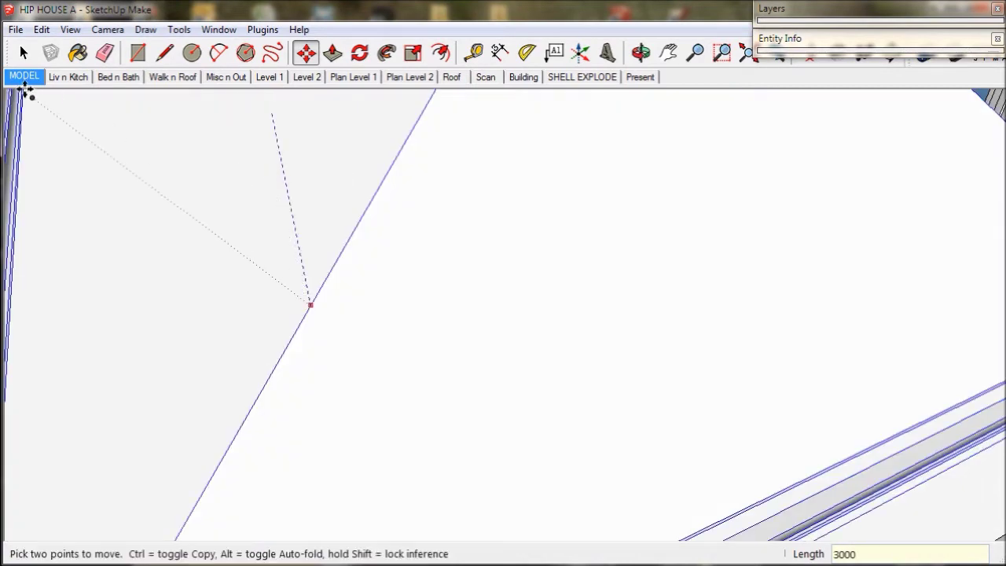
click(23, 77)
key(o)
drag(285, 241, 326, 366)
Step: Rotate-copy the hip roof 180° about the box's top corner to complete the upper-room roof
key(m)
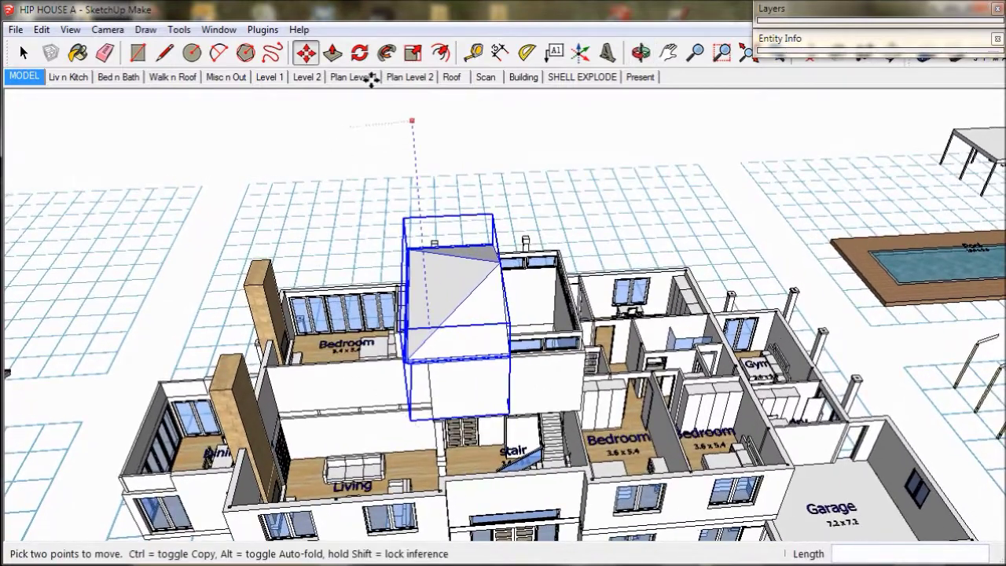
click(364, 57)
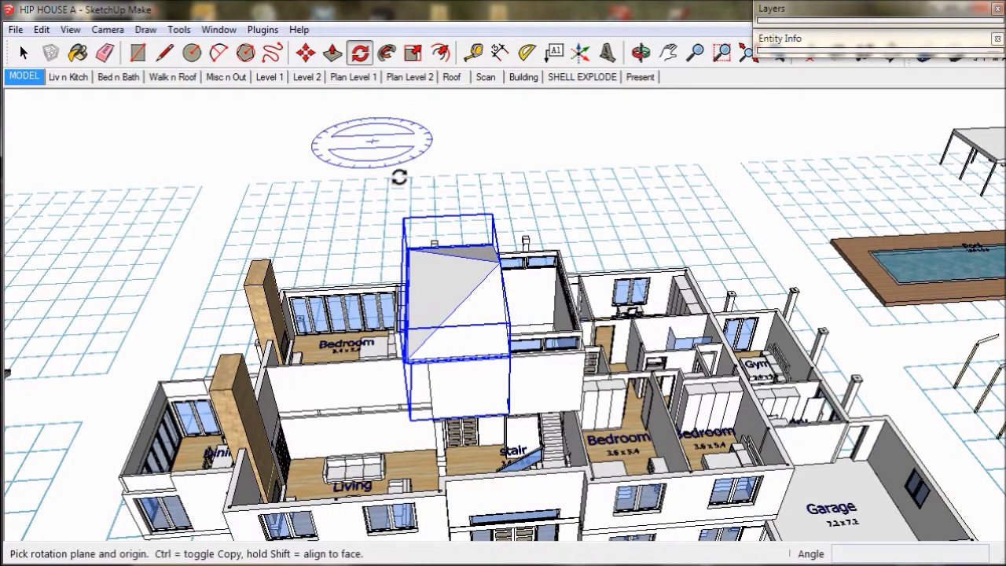
drag(497, 262, 478, 136)
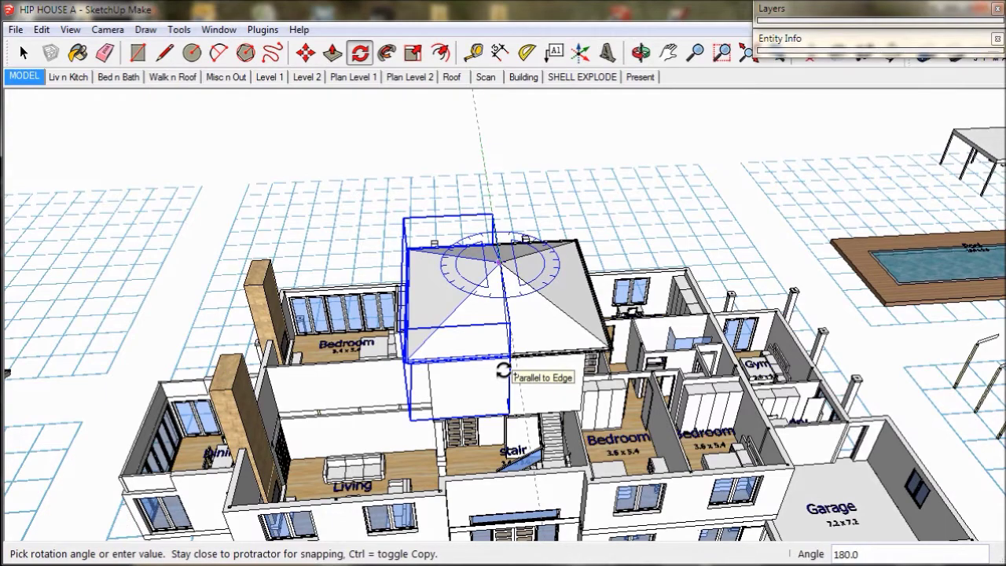
key(ctrl)
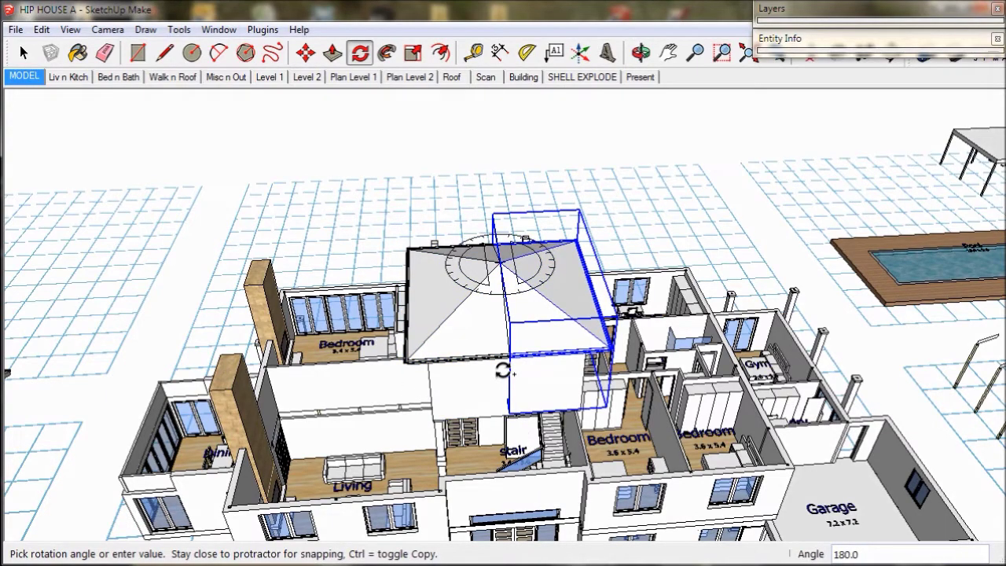
click(501, 370)
middle_drag(506, 371, 531, 246)
click(23, 52)
click(24, 76)
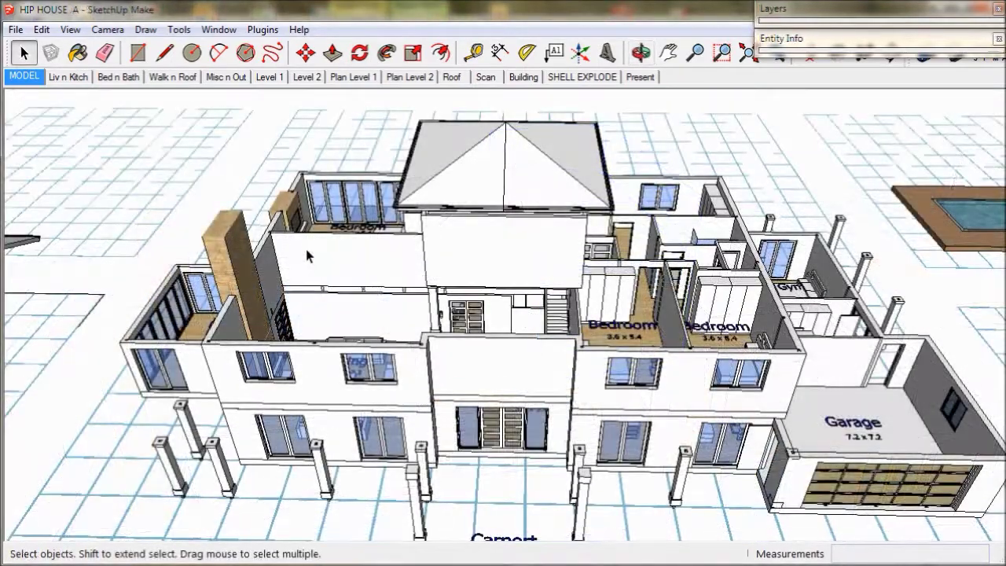
Step: Select the small slanted pole group and start a Move copy from its corner
middle_drag(306, 255, 617, 226)
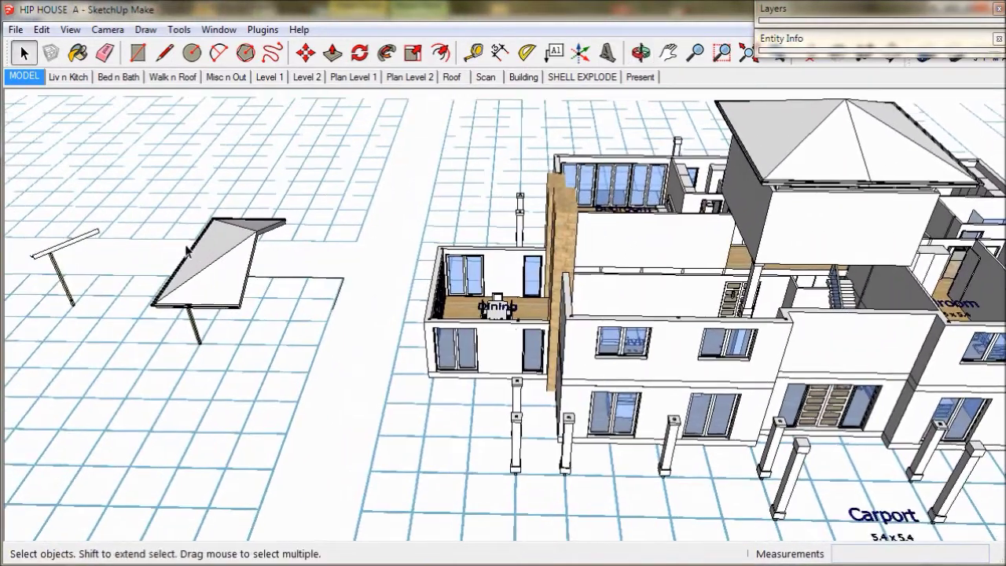
click(61, 286)
scroll(76, 313, up, 6)
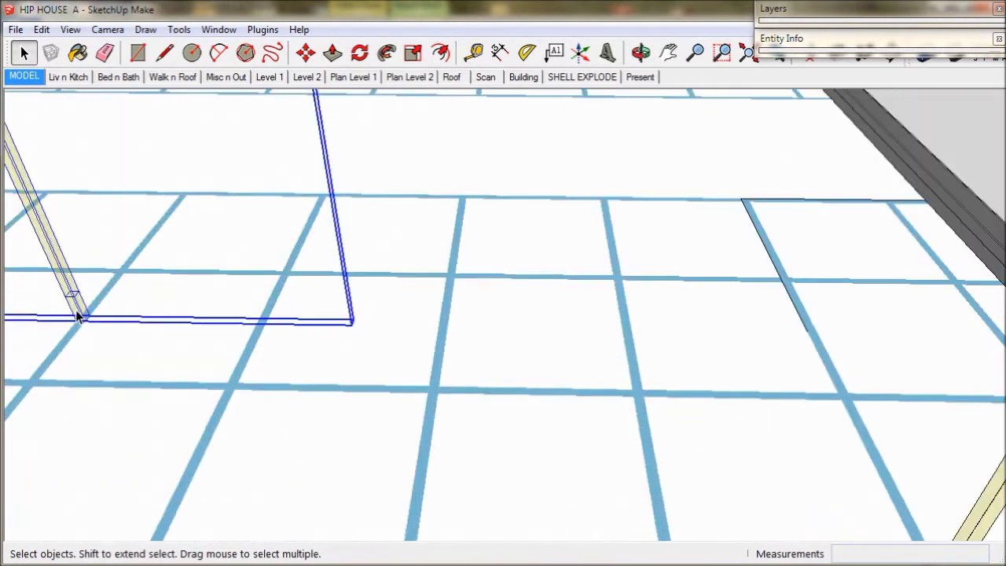
scroll(77, 314, up, 2)
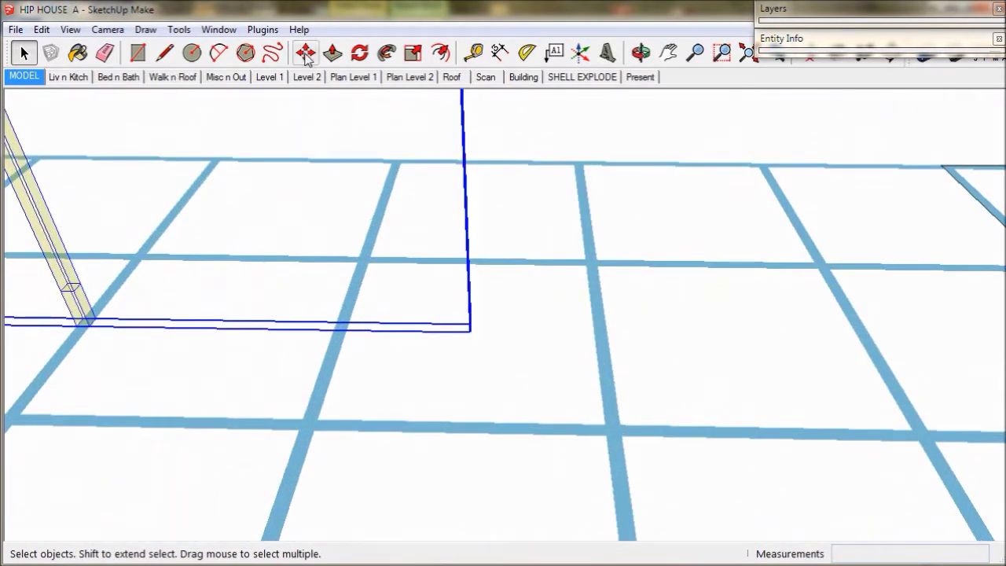
click(305, 53)
click(87, 326)
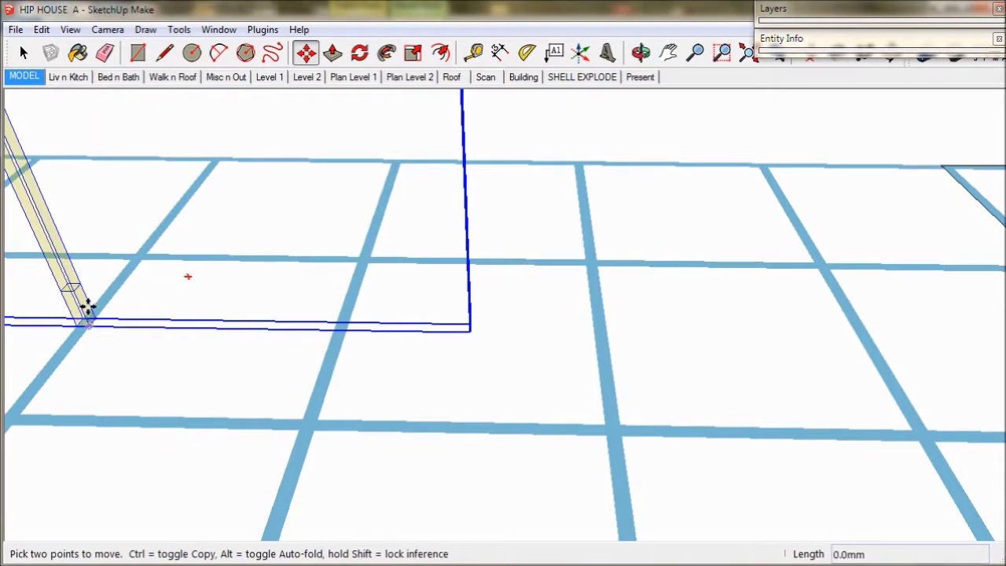
key(ctrl)
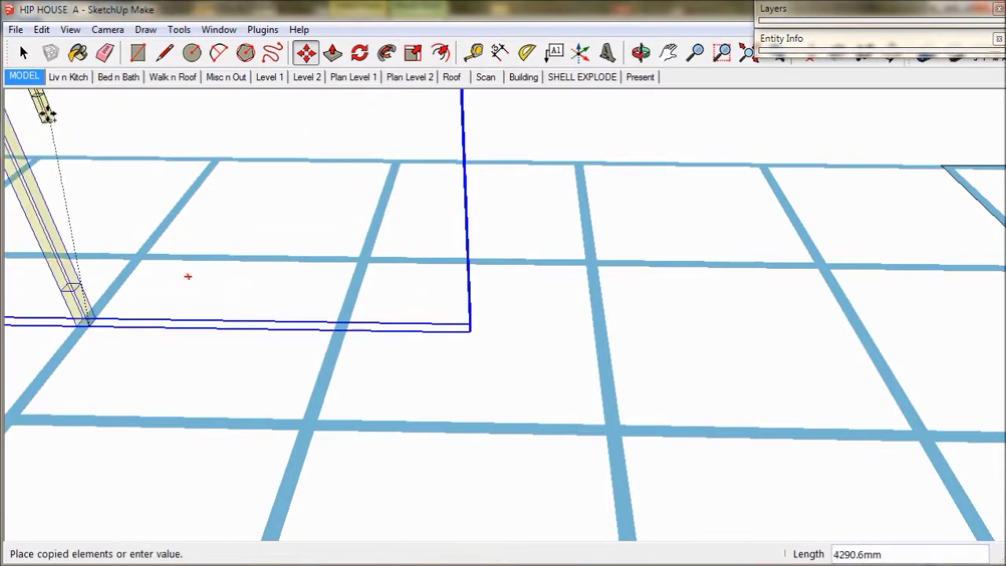
Step: Place the pole copy at the bedroom wall's top endpoint, then show the MODEL overview
scroll(40, 87, down, 5)
middle_drag(314, 193, 291, 231)
scroll(297, 240, up, 4)
scroll(298, 241, up, 3)
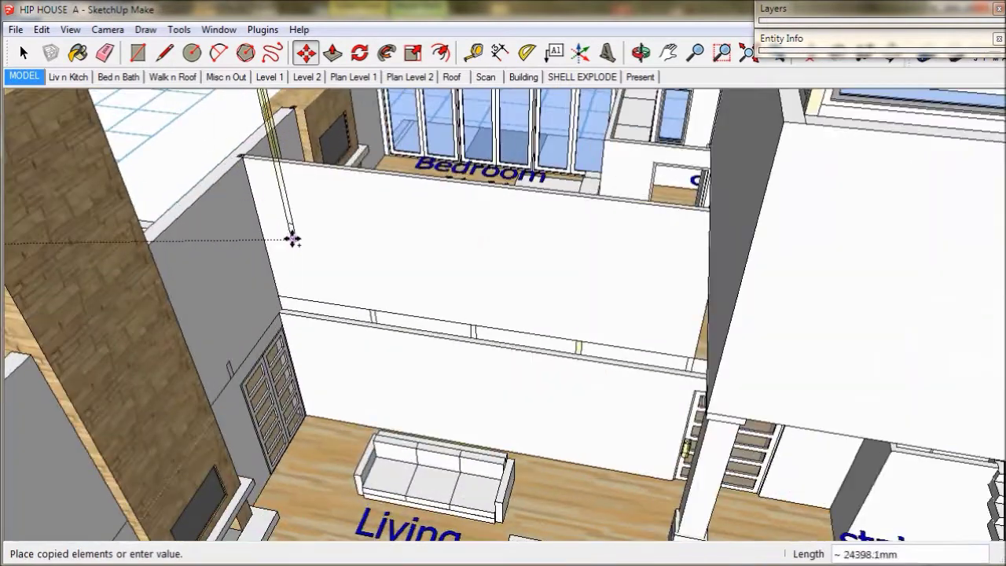
scroll(276, 295, up, 3)
scroll(277, 298, up, 2)
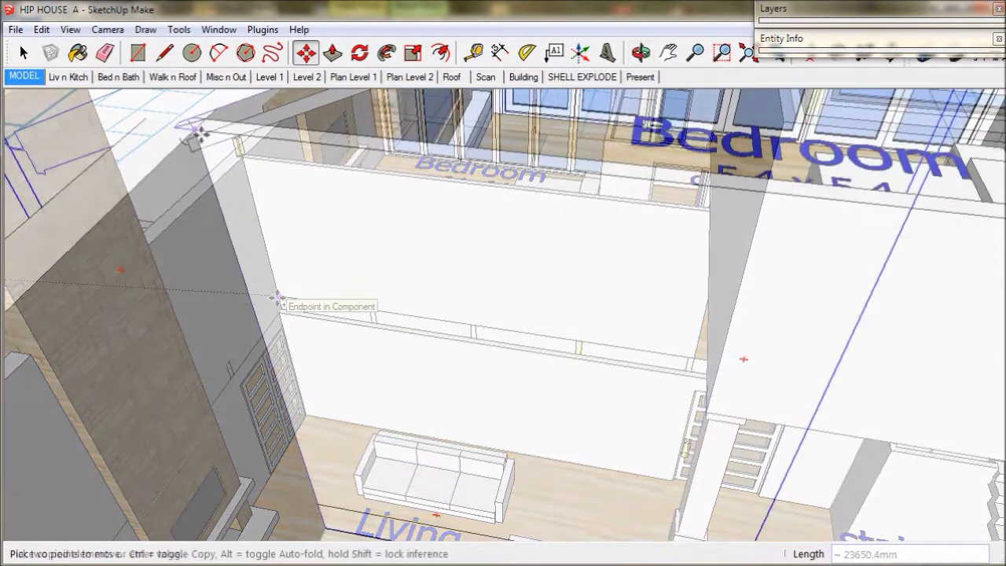
middle_drag(276, 299, 212, 202)
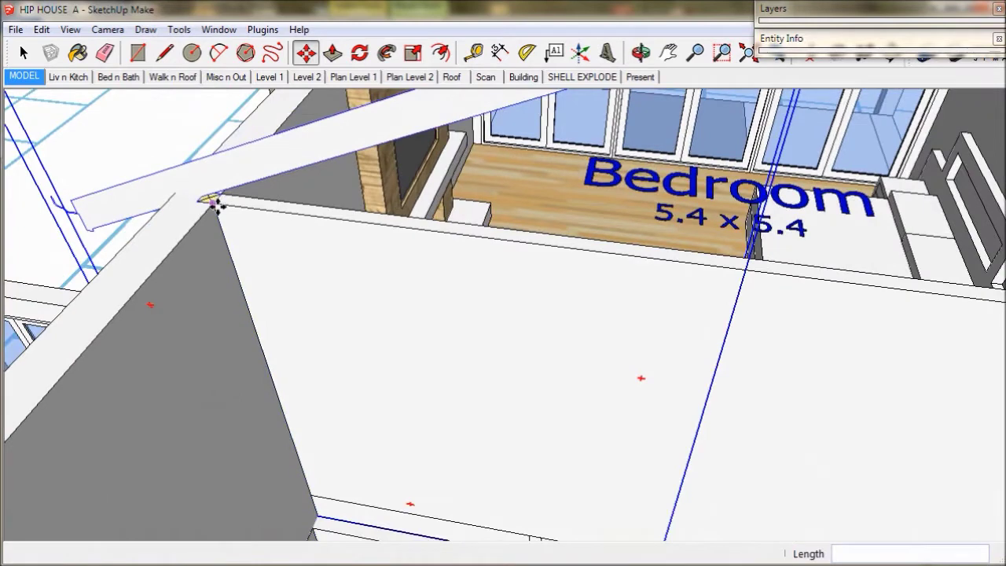
click(212, 201)
click(31, 77)
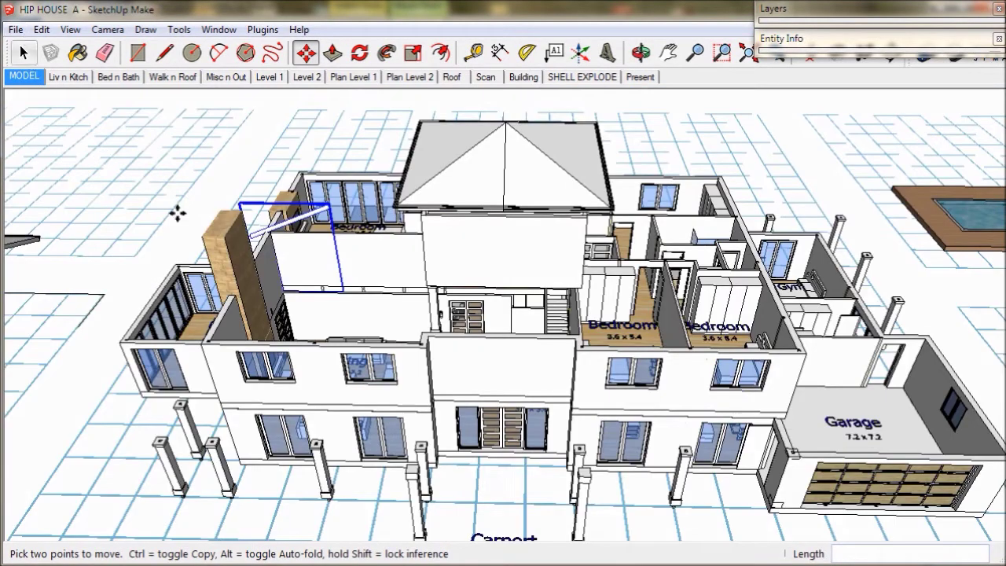
middle_drag(177, 213, 161, 221)
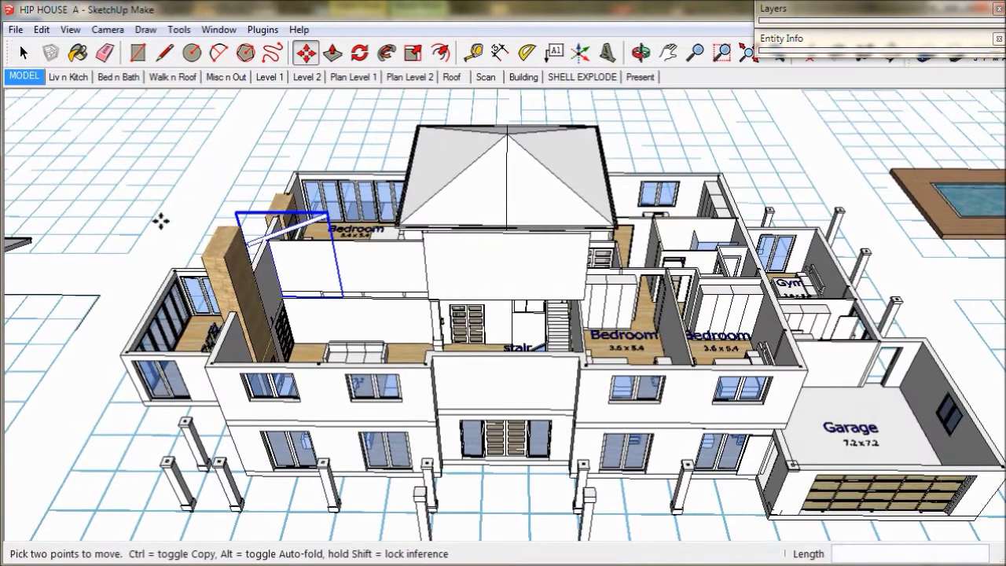
Step: Draw a 20190 x 12990 mm rectangle over the upper floor, wall corner to wall corner
click(141, 55)
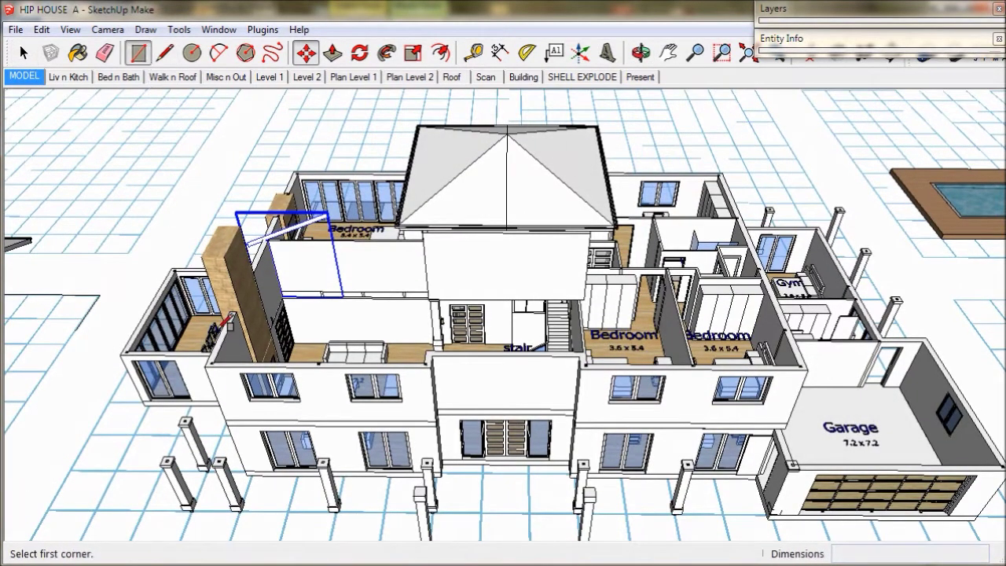
click(205, 367)
middle_drag(613, 240, 613, 300)
scroll(769, 196, up, 5)
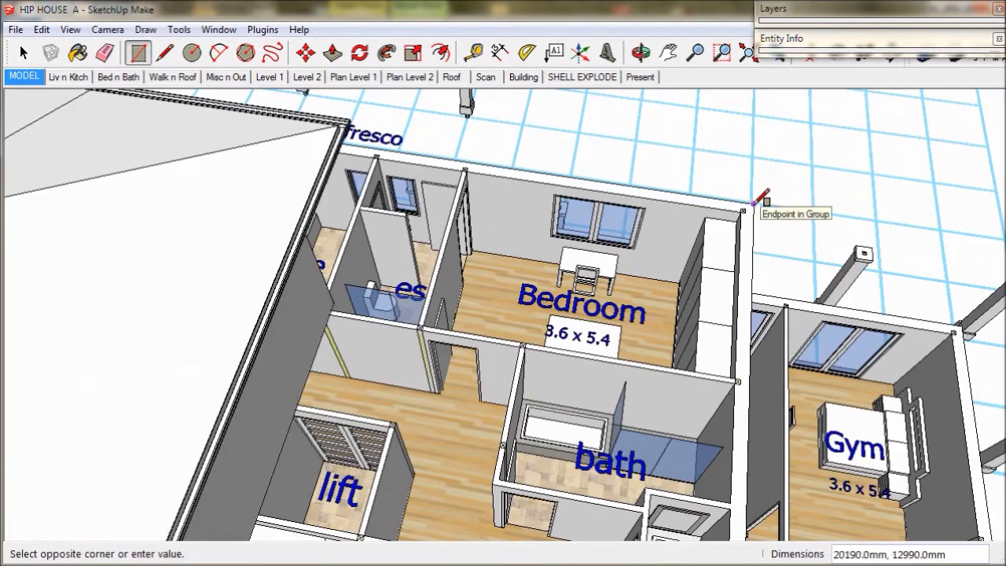
click(756, 202)
Step: Delete the rectangle's face and copy its four outline edges
key(space)
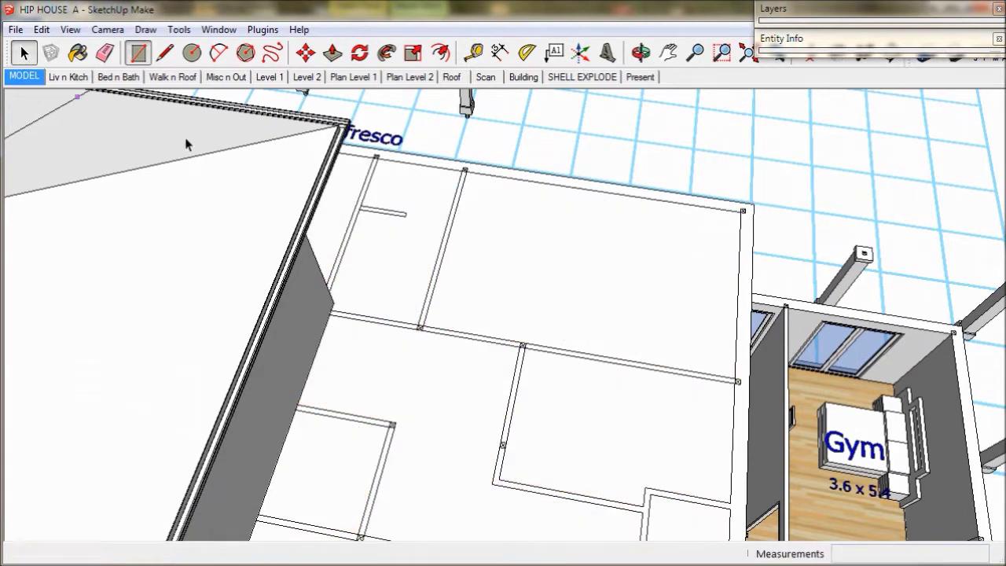
click(519, 274)
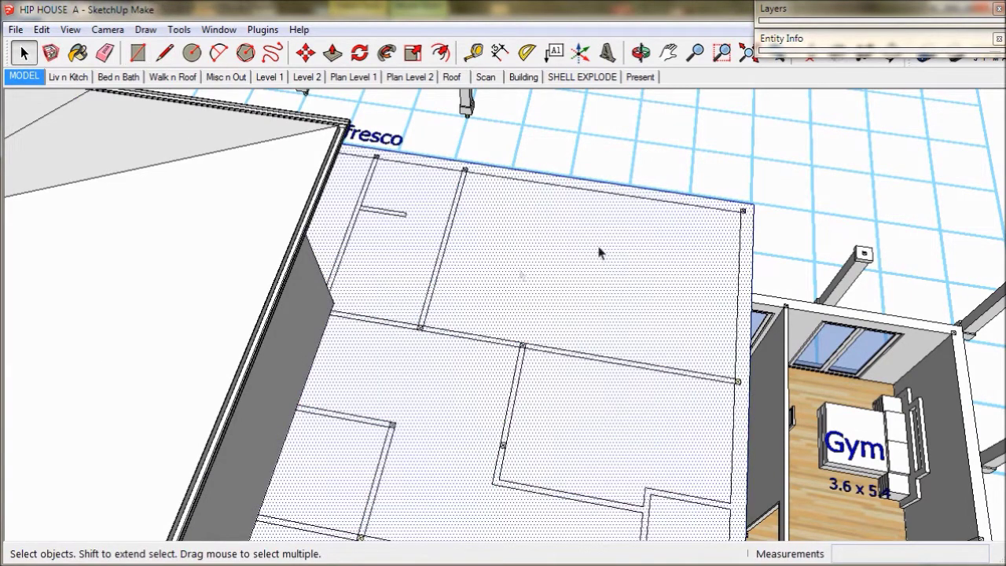
key(Delete)
click(613, 189)
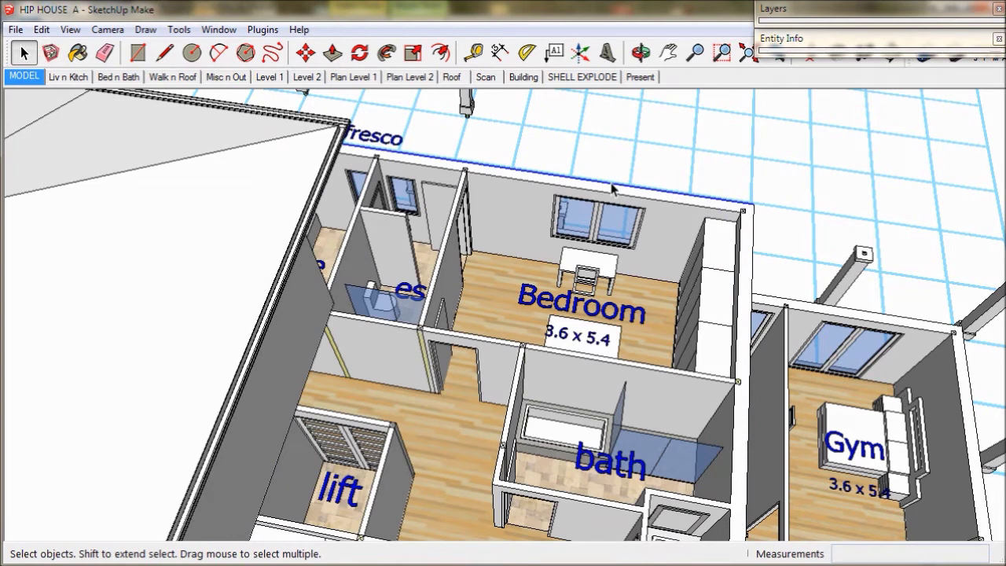
click(47, 31)
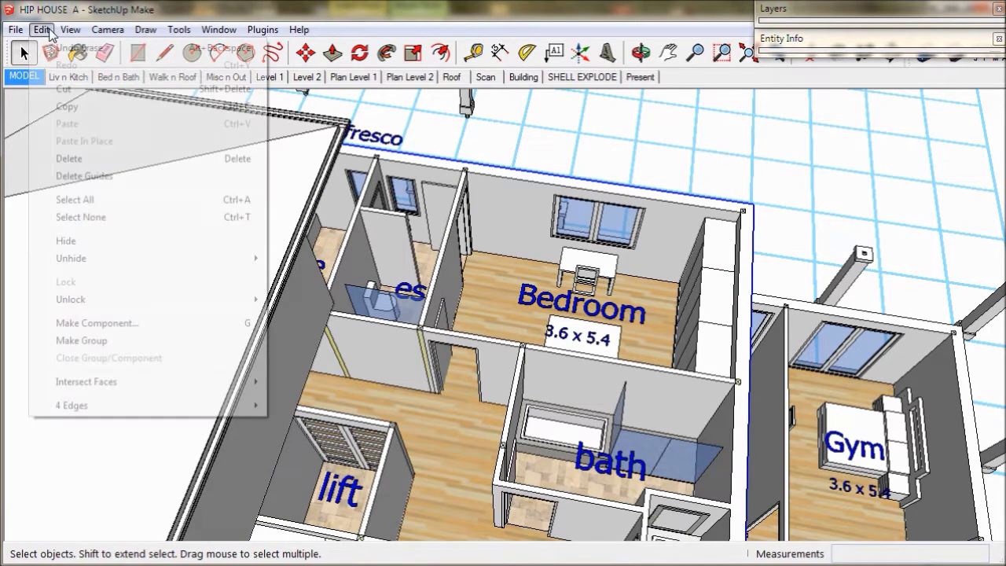
click(68, 106)
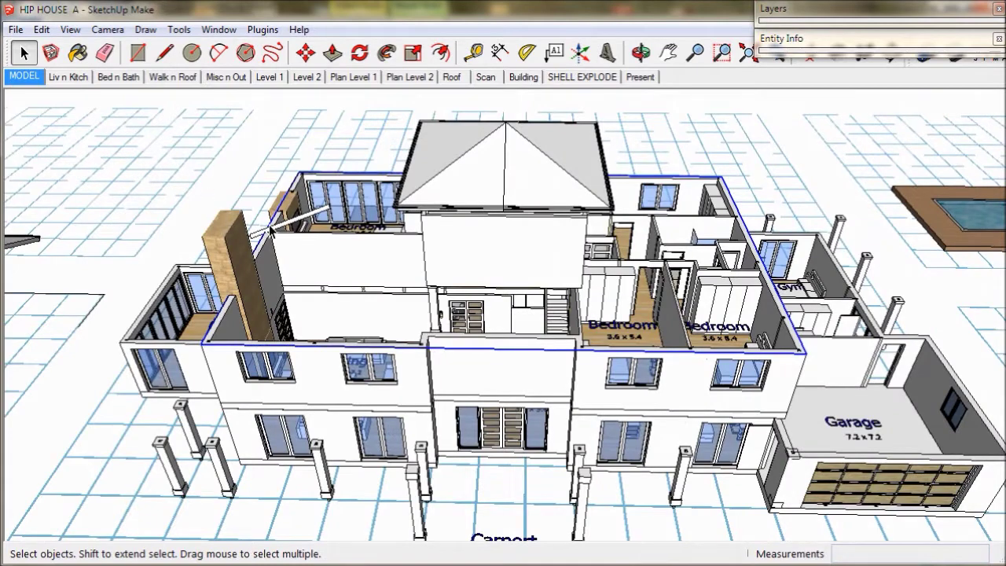
scroll(271, 230, up, 6)
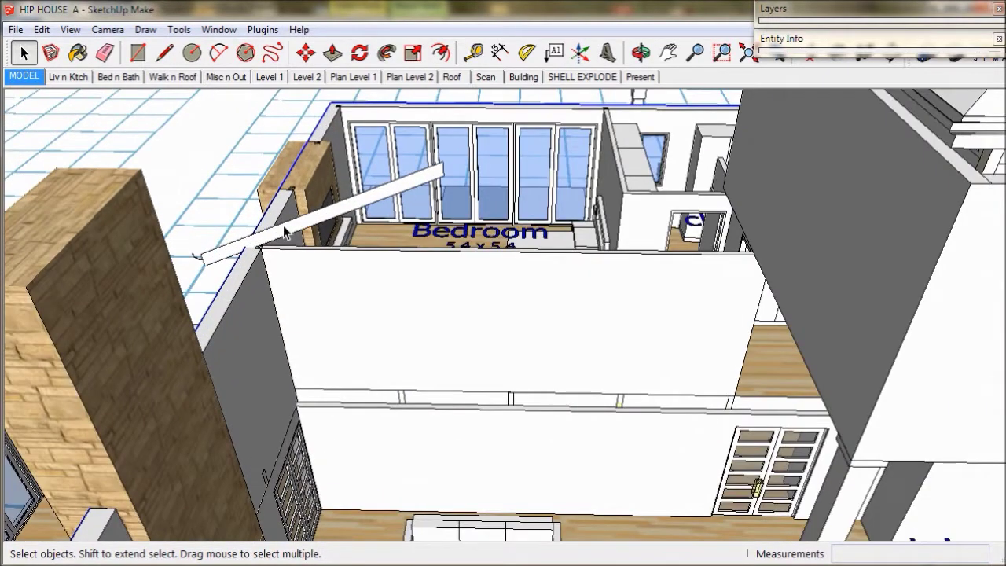
Step: Paste the outline in place inside the beam's group and Follow Me the beam profile along it
double_click(285, 232)
double_click(284, 232)
click(285, 232)
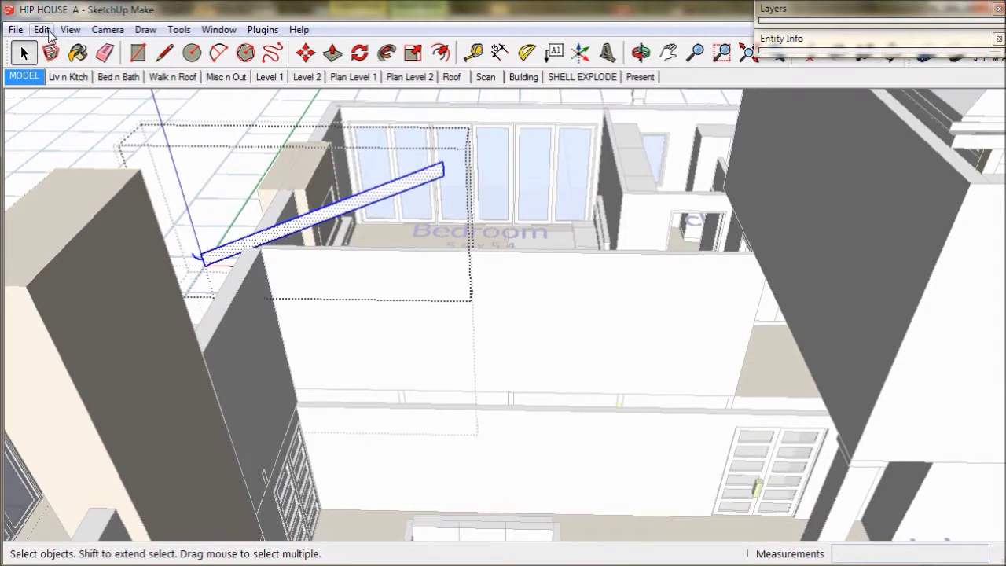
click(41, 29)
click(84, 148)
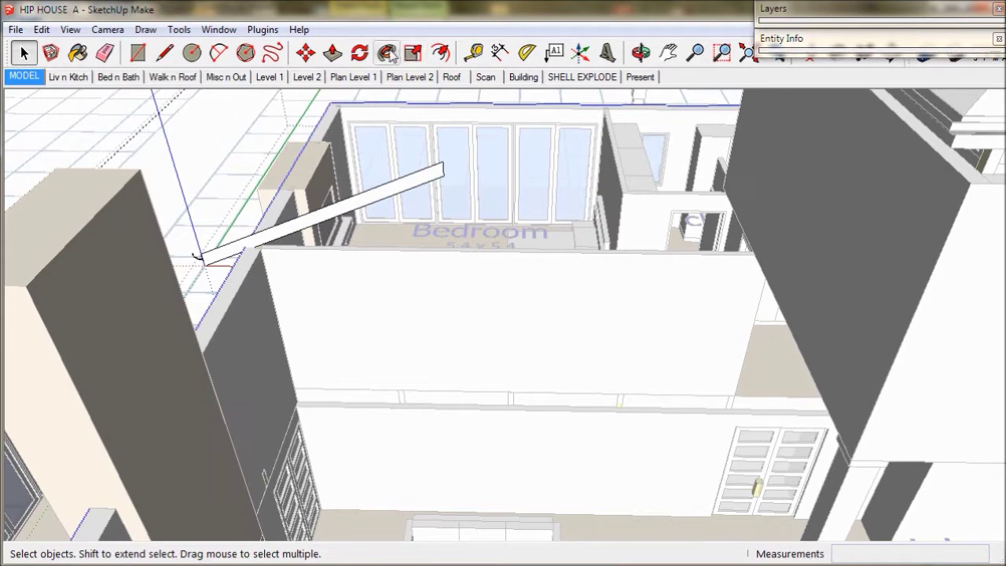
click(389, 53)
click(405, 187)
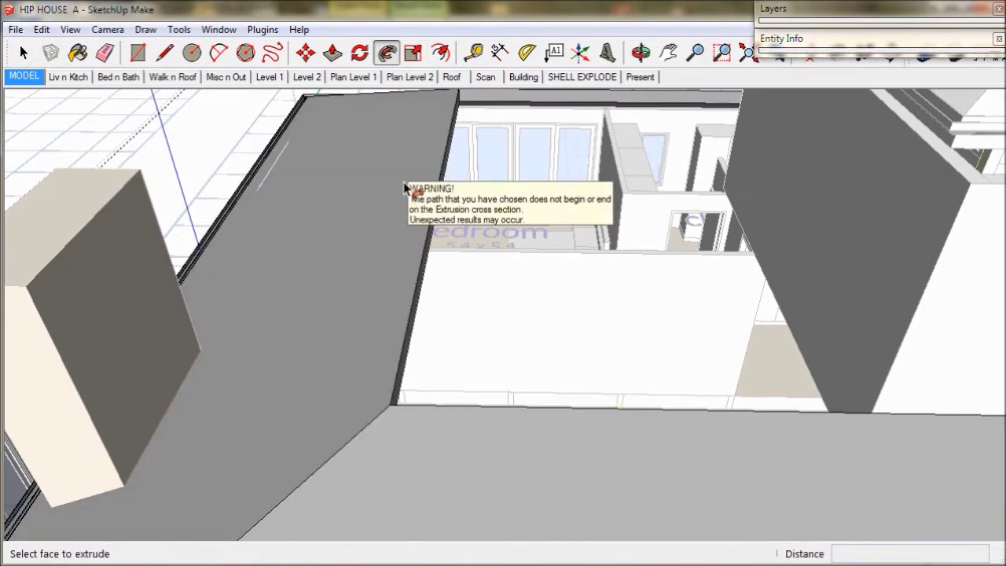
Step: Reverse the new roof's faces so they face outward, and inspect the whole house
key(space)
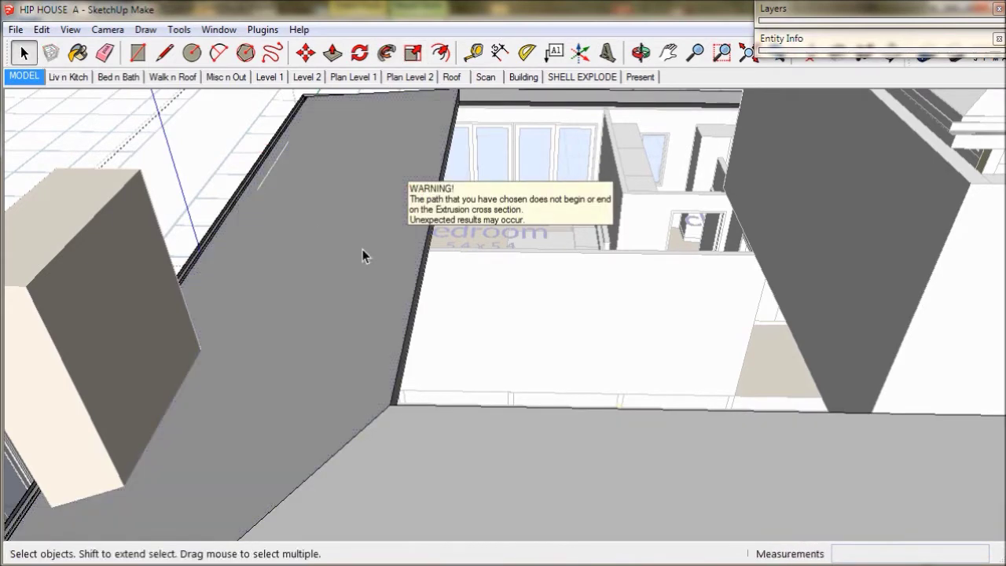
double_click(363, 252)
right_click(362, 251)
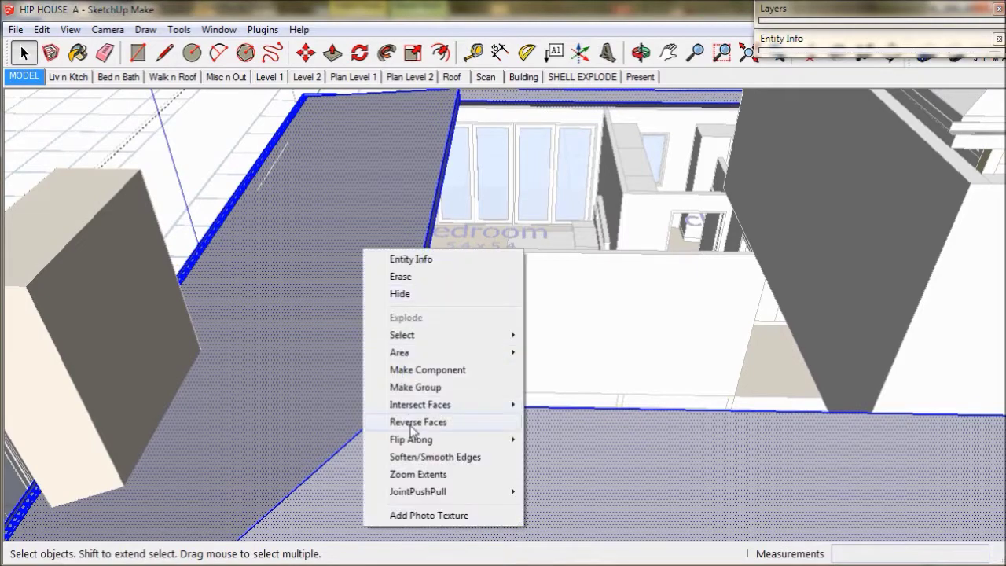
click(411, 424)
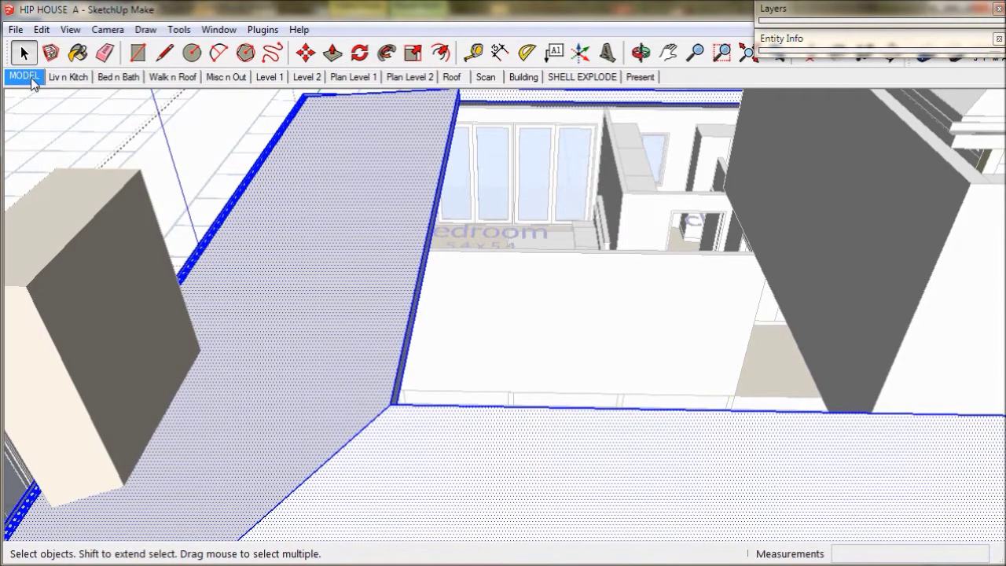
click(31, 83)
middle_drag(180, 208, 281, 129)
click(280, 129)
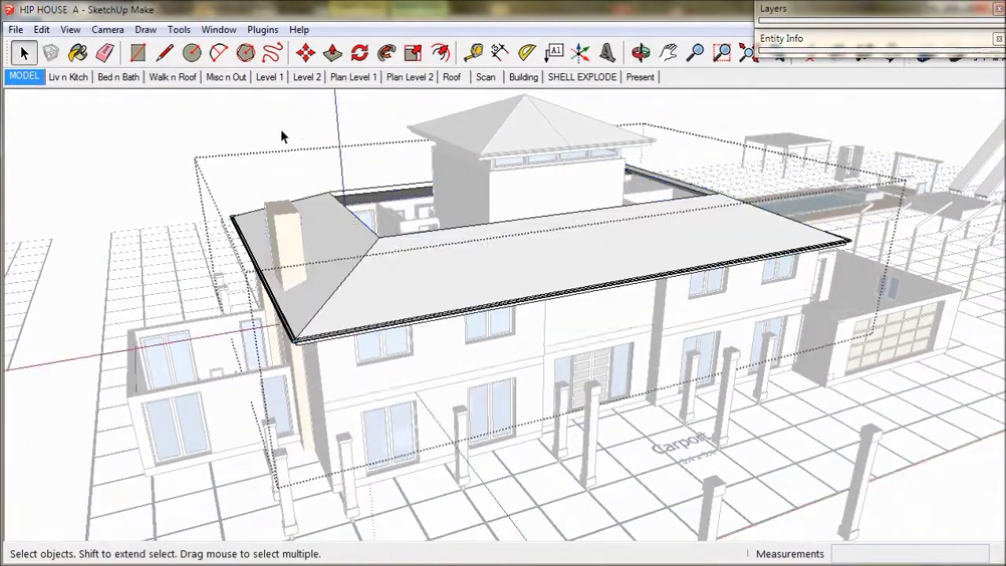
middle_drag(288, 236, 406, 170)
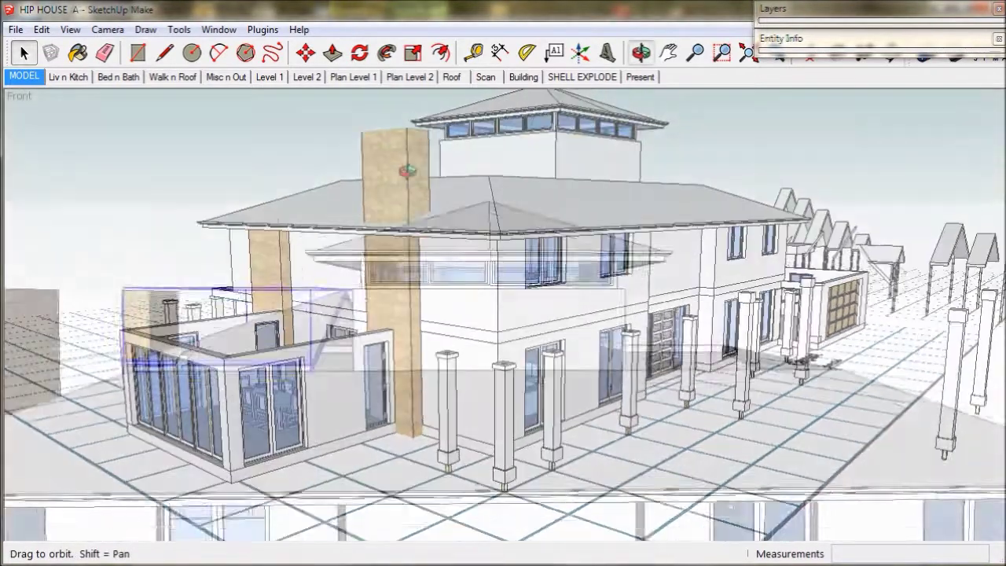
Step: From the low front view, open the slanted roof group beside the tower and select all its geometry
key(m)
click(22, 77)
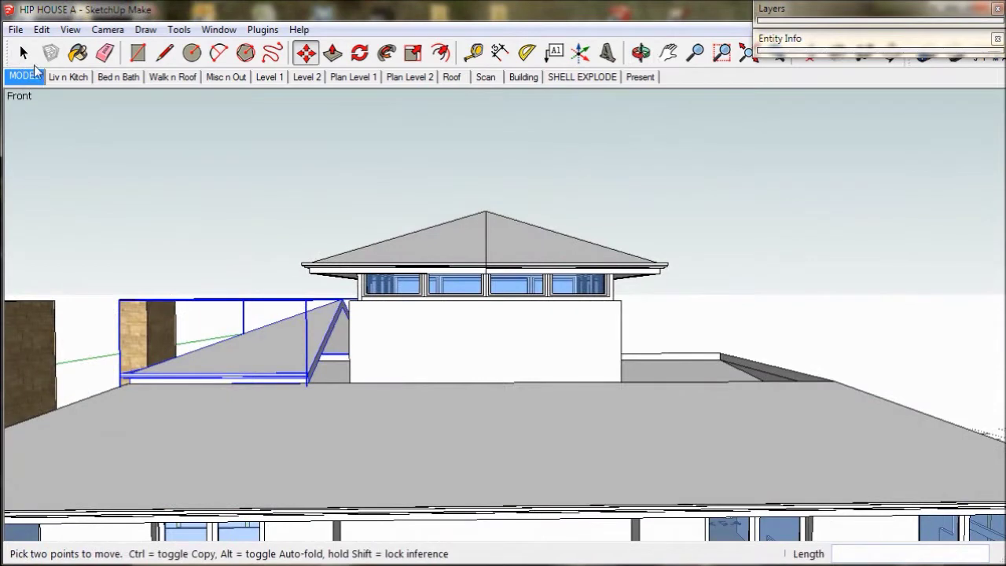
click(24, 53)
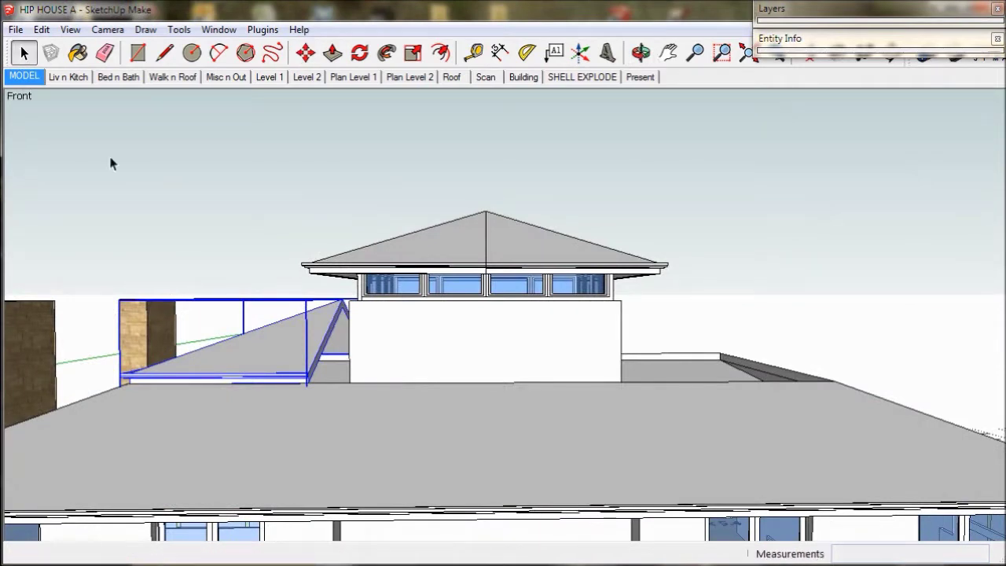
double_click(296, 350)
middle_drag(297, 354, 270, 360)
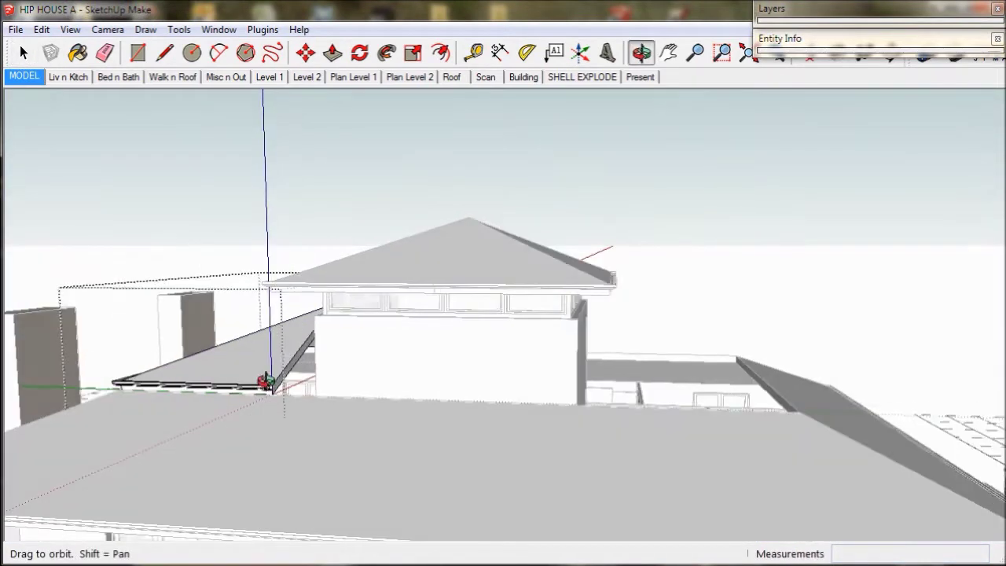
click(269, 361)
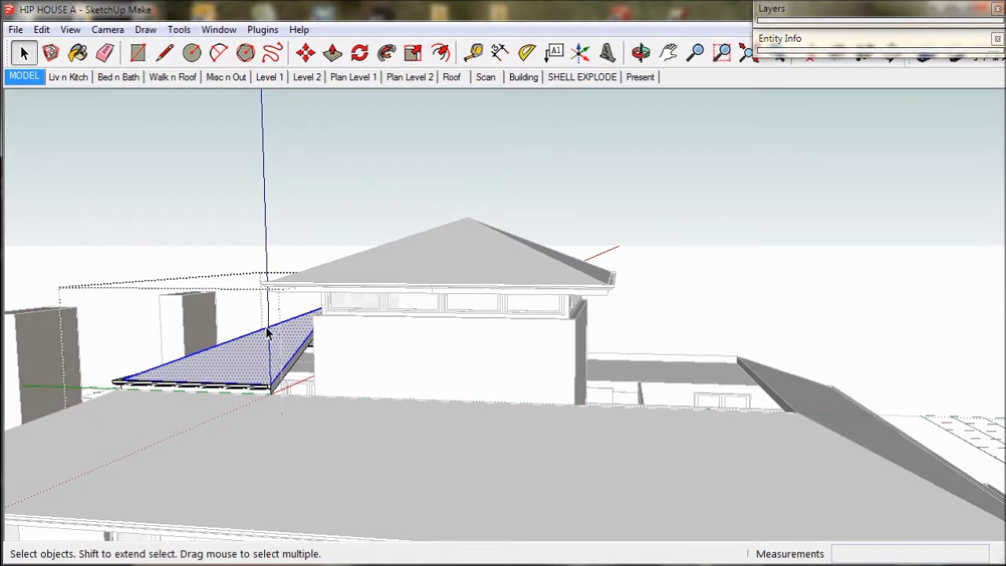
double_click(264, 344)
triple_click(287, 347)
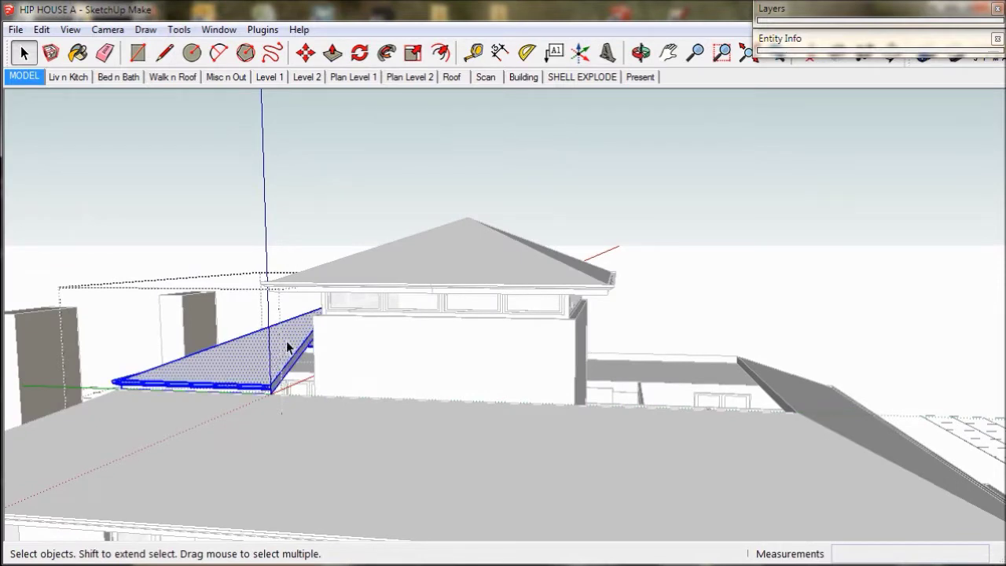
click(331, 55)
Step: Pull the slanted face out 705 mm and draw an edge splitting the sloped slab at the wall
scroll(321, 359, up, 5)
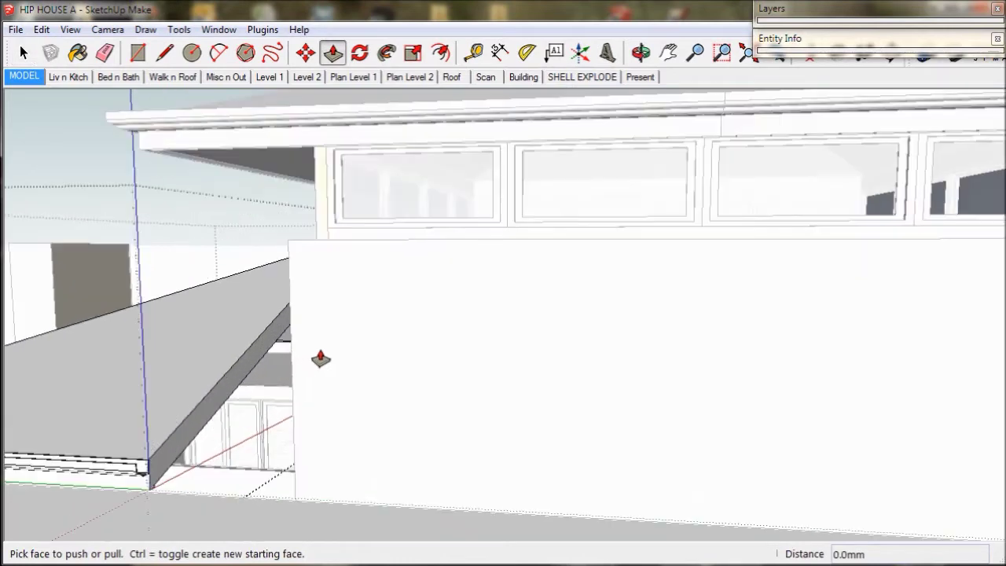
click(277, 352)
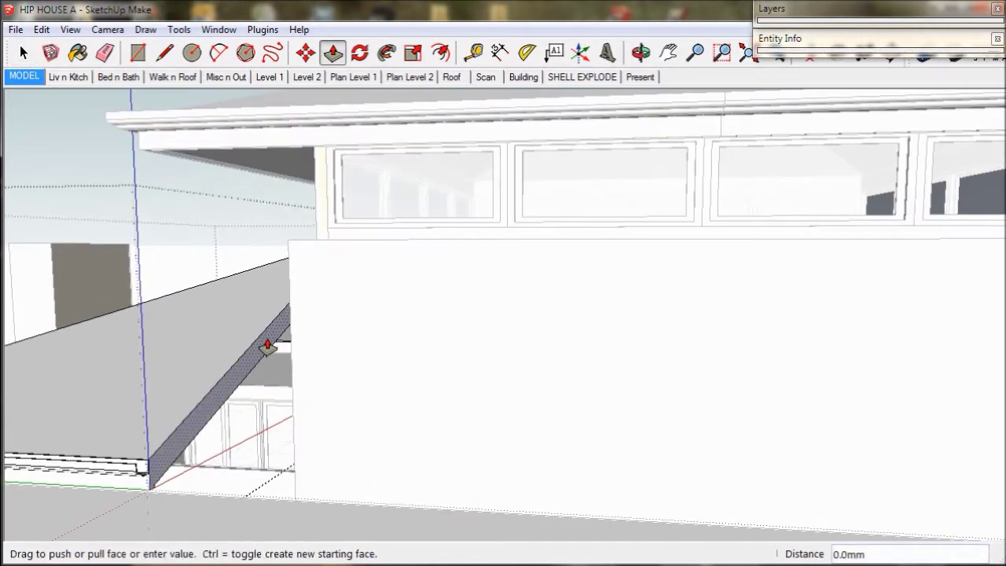
click(291, 261)
click(164, 53)
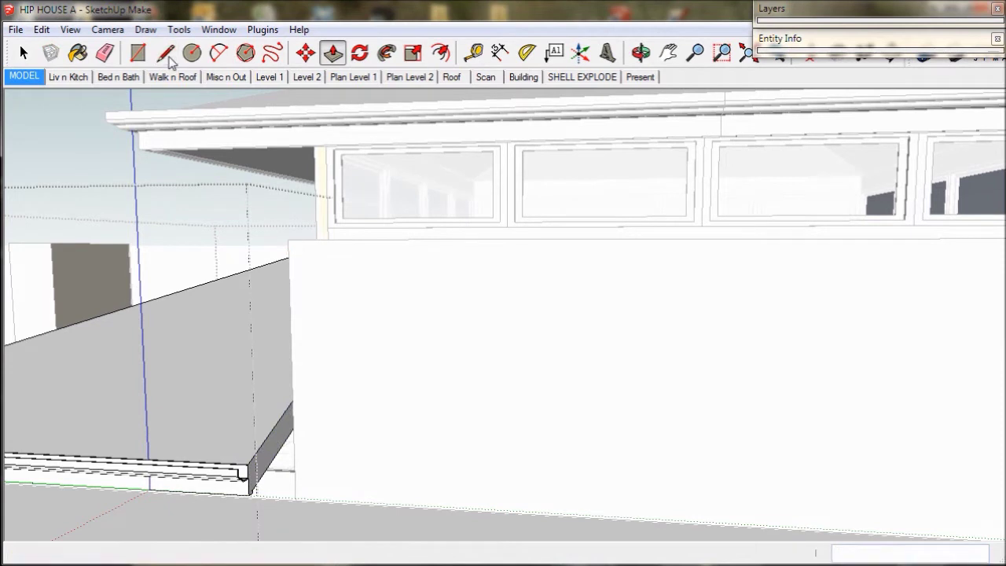
scroll(327, 423, up, 4)
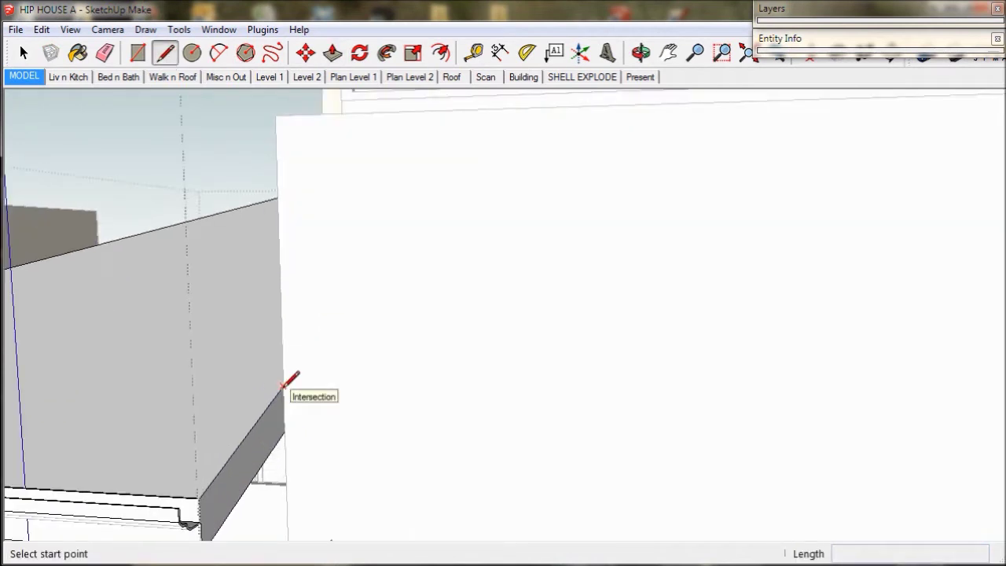
click(282, 386)
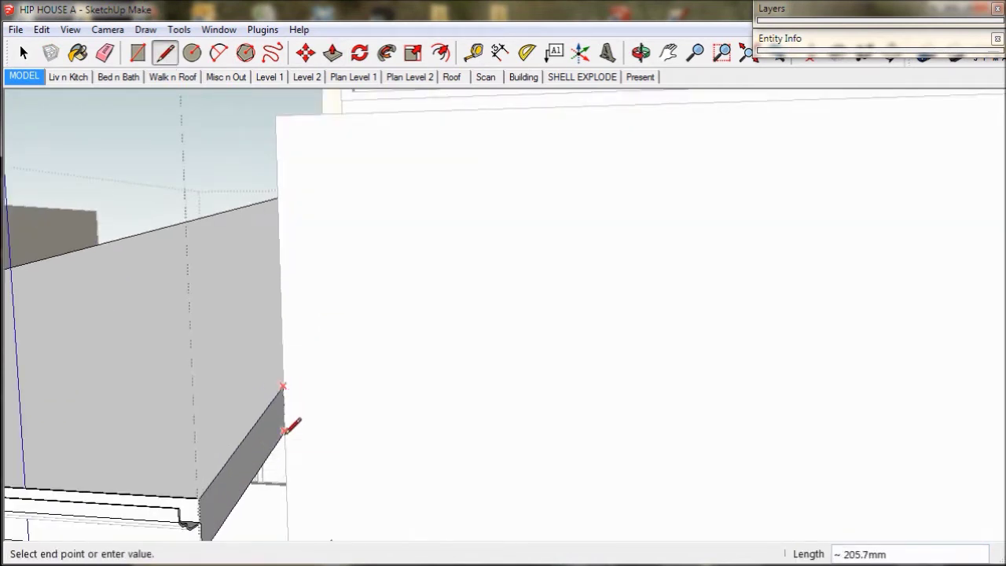
click(285, 431)
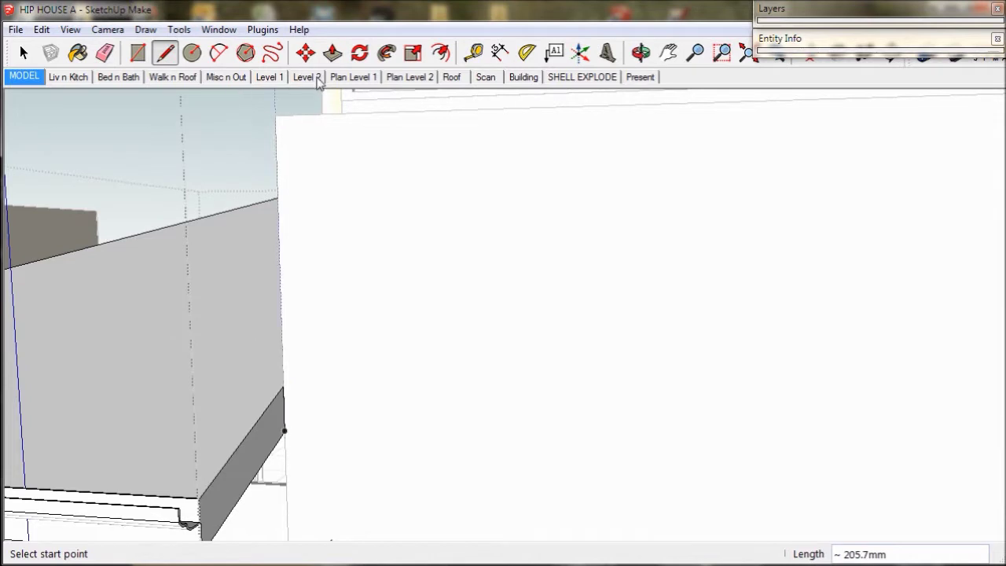
Step: Push/Pull the split slanted face up to the upper hip roof's apex
click(332, 52)
click(269, 424)
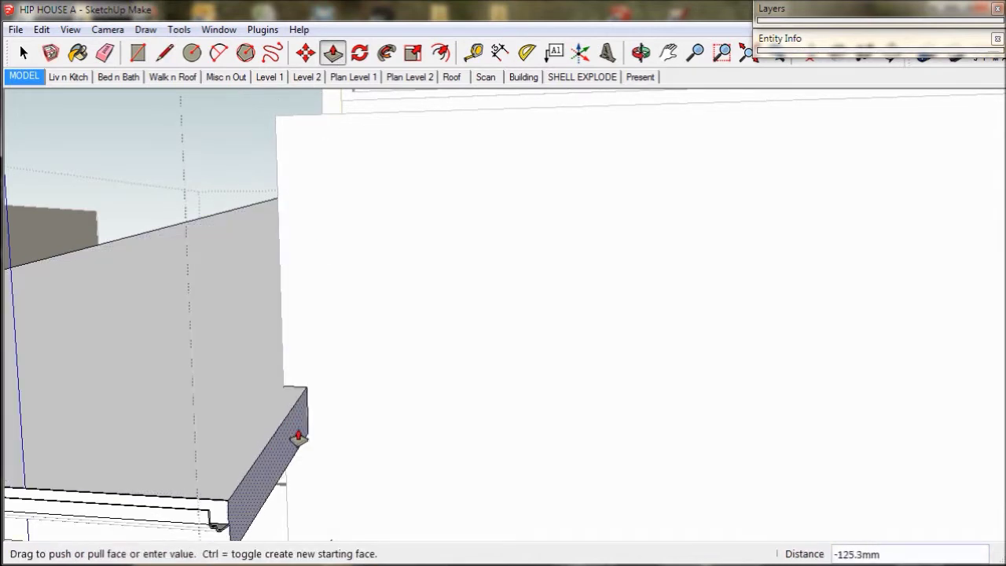
scroll(313, 442, down, 5)
middle_drag(478, 415, 432, 454)
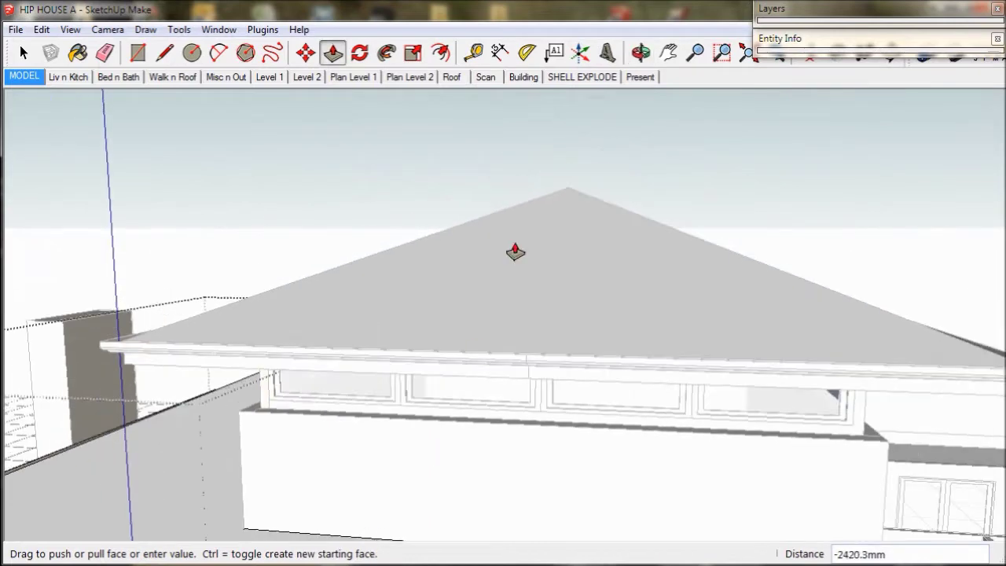
click(566, 196)
middle_drag(535, 467, 503, 434)
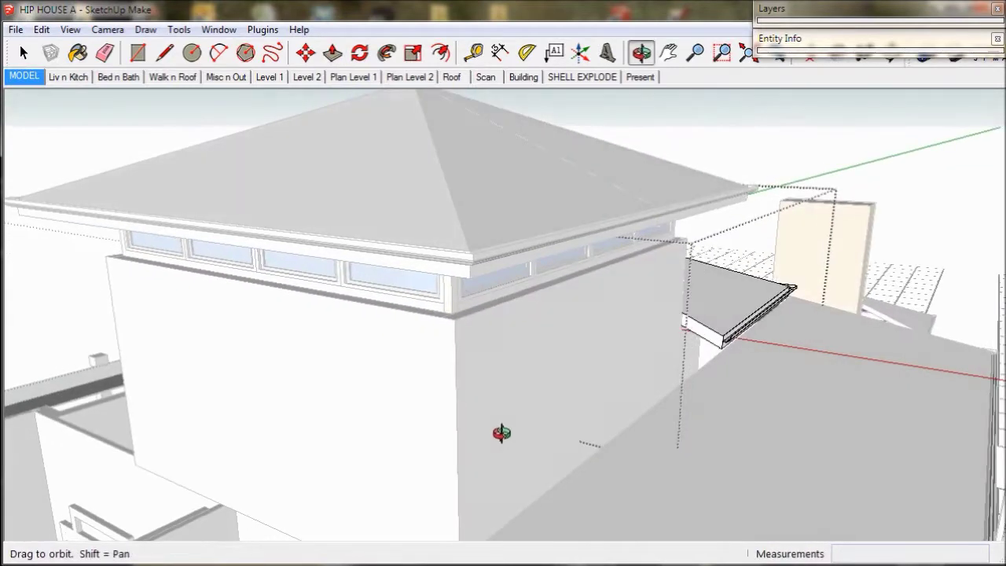
scroll(697, 332, up, 6)
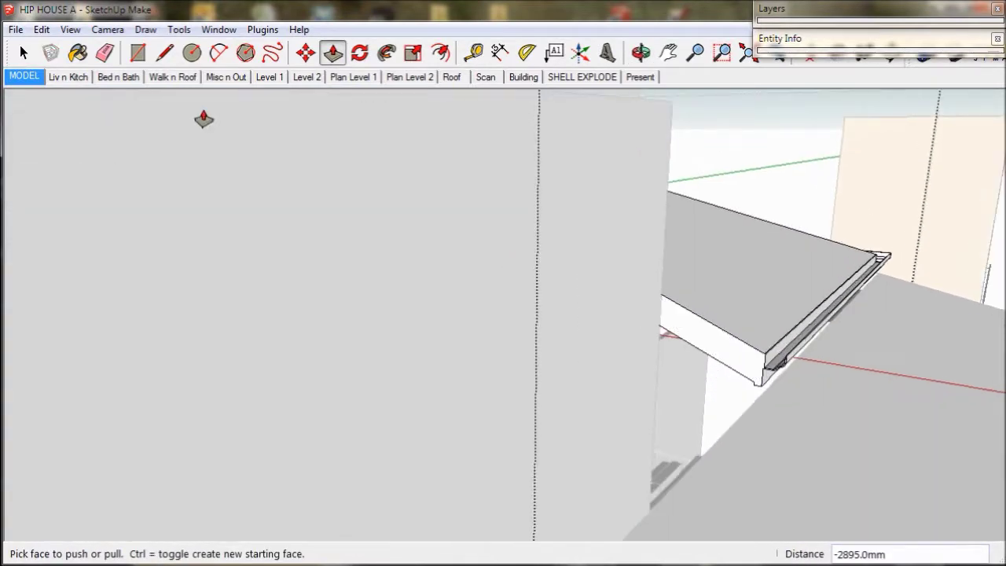
Step: Split the eave slab with a vertical edge at the intersection and repeat the extrusion on it
click(165, 52)
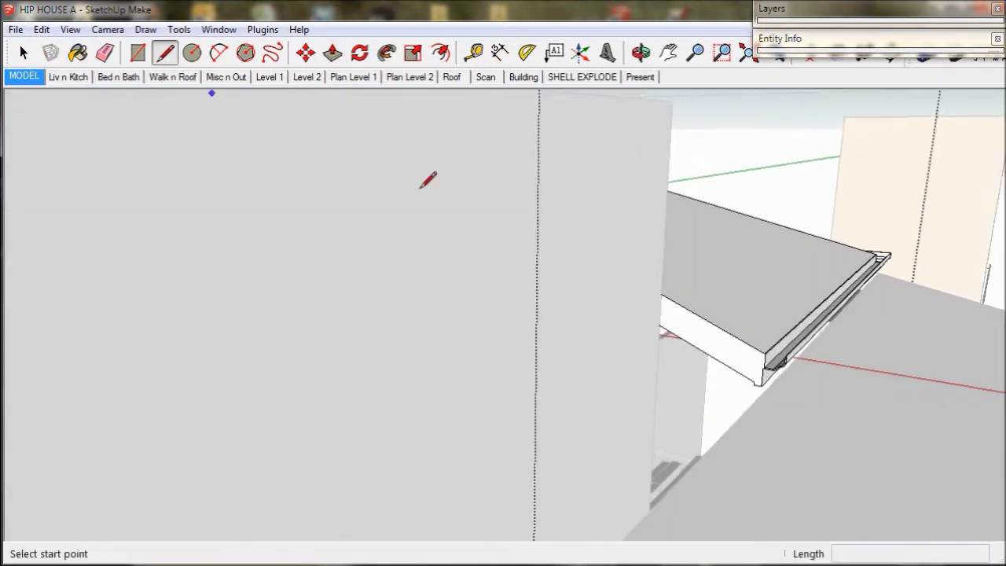
click(660, 294)
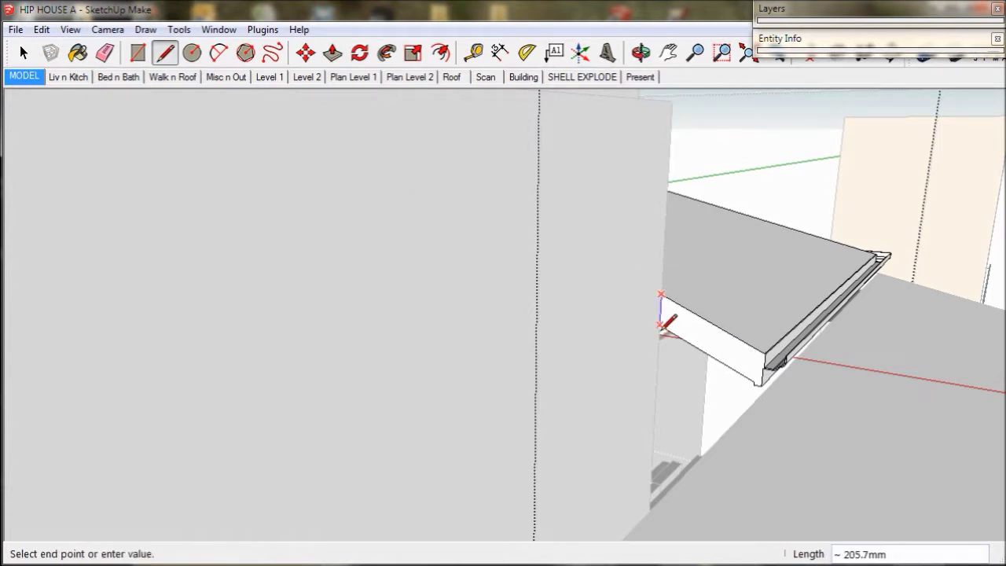
click(660, 326)
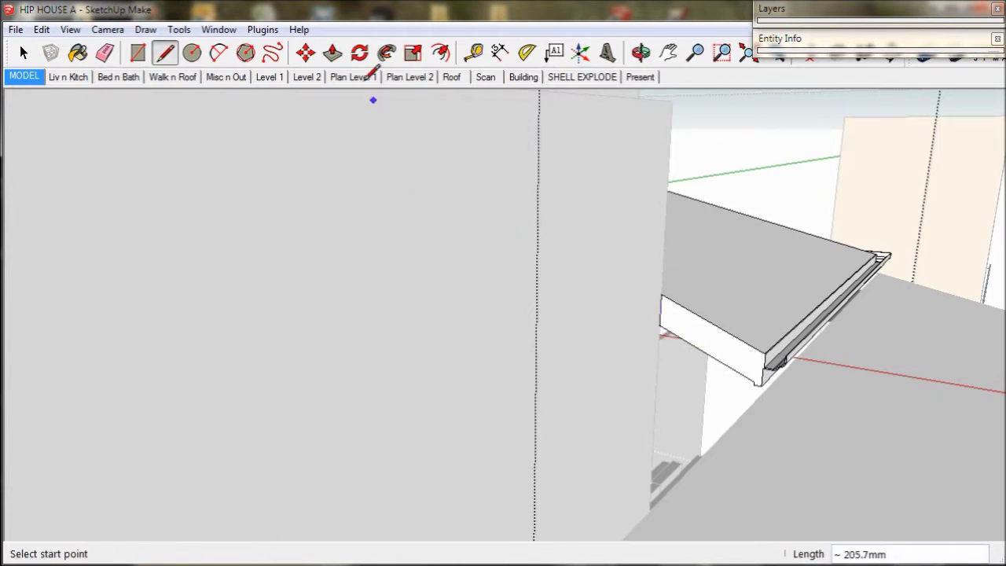
click(333, 53)
double_click(682, 326)
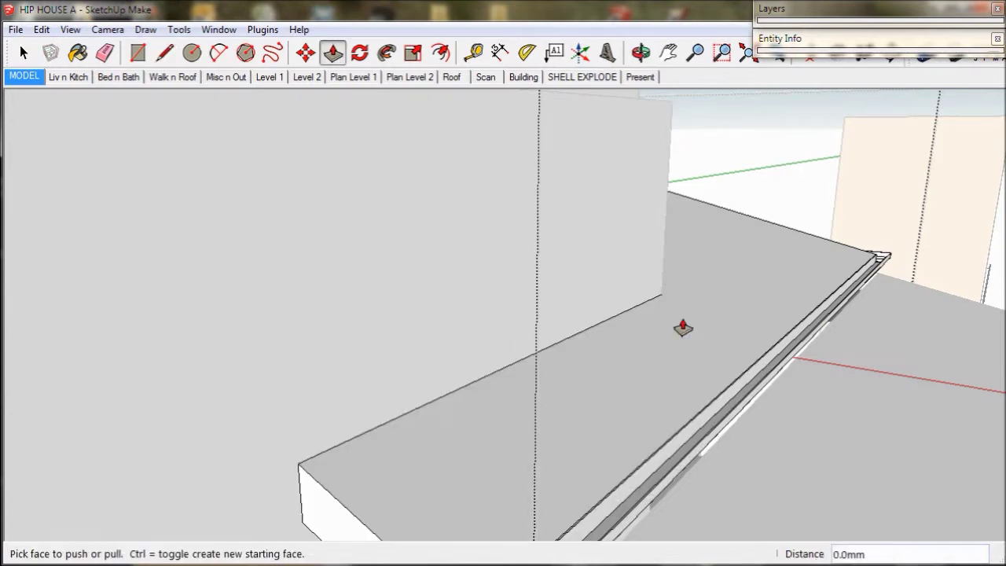
scroll(682, 326, down, 6)
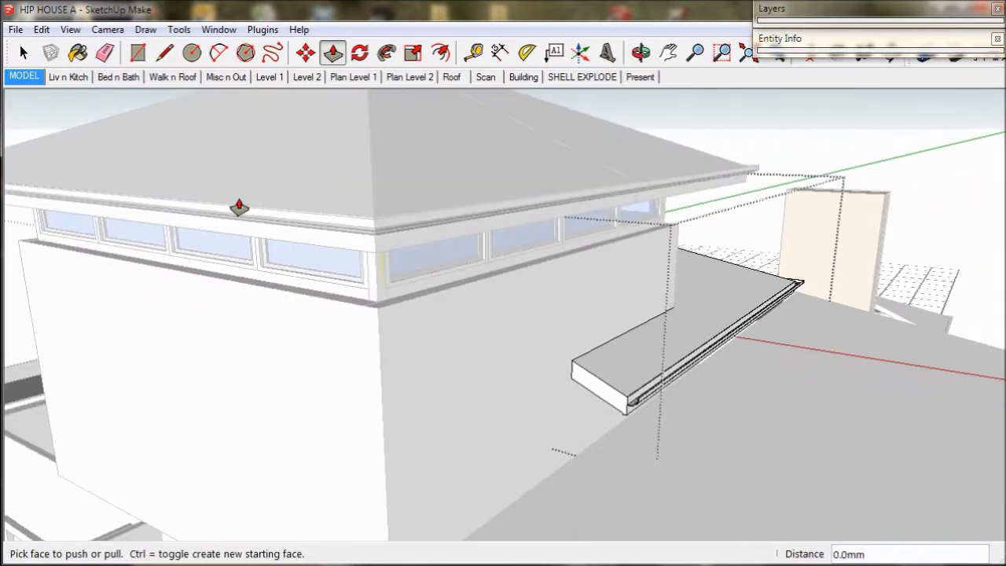
click(24, 77)
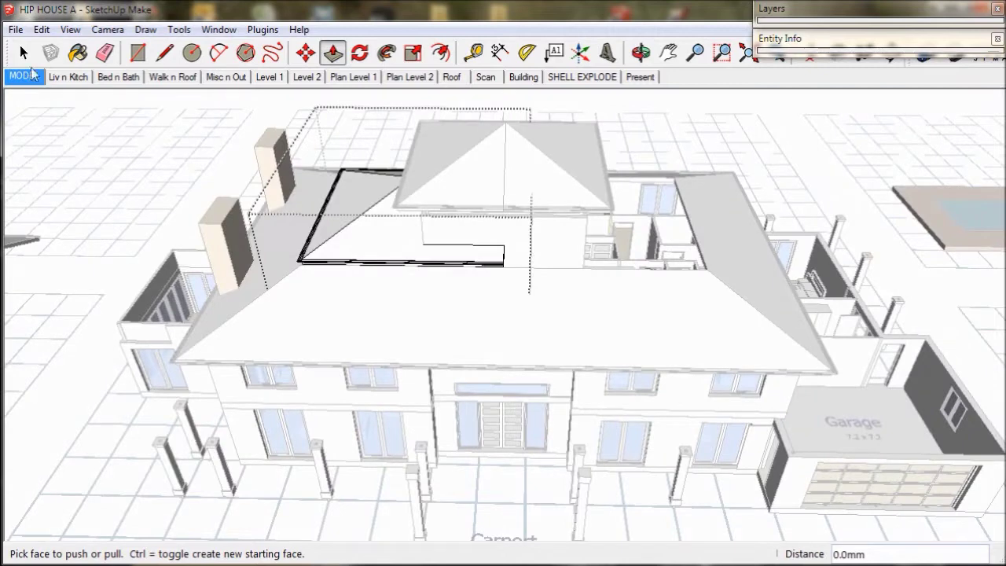
Step: Rotate the roof section 180° about the roof peak onto the tower's opposite side
key(space)
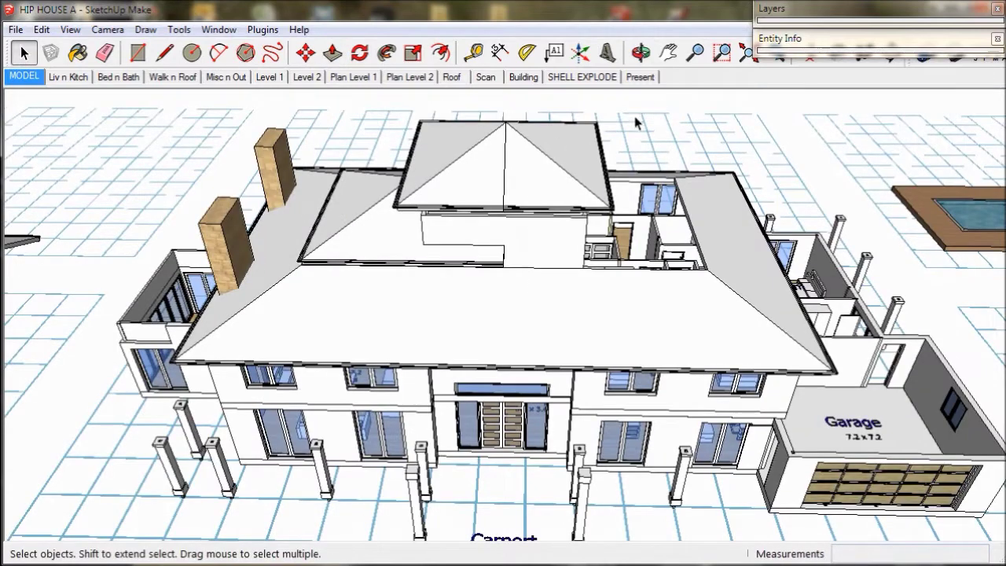
click(500, 138)
middle_drag(506, 138, 485, 222)
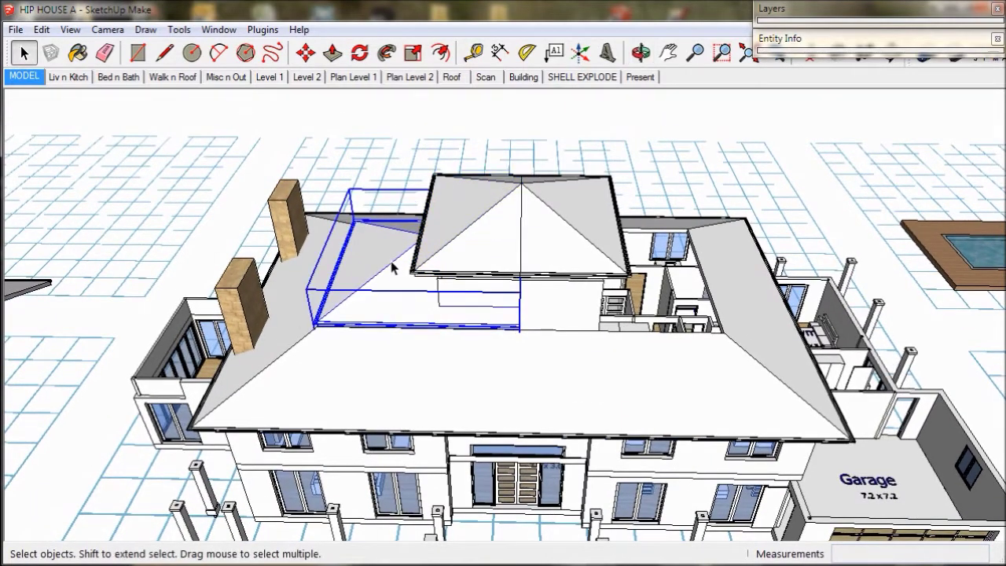
middle_drag(393, 265, 420, 290)
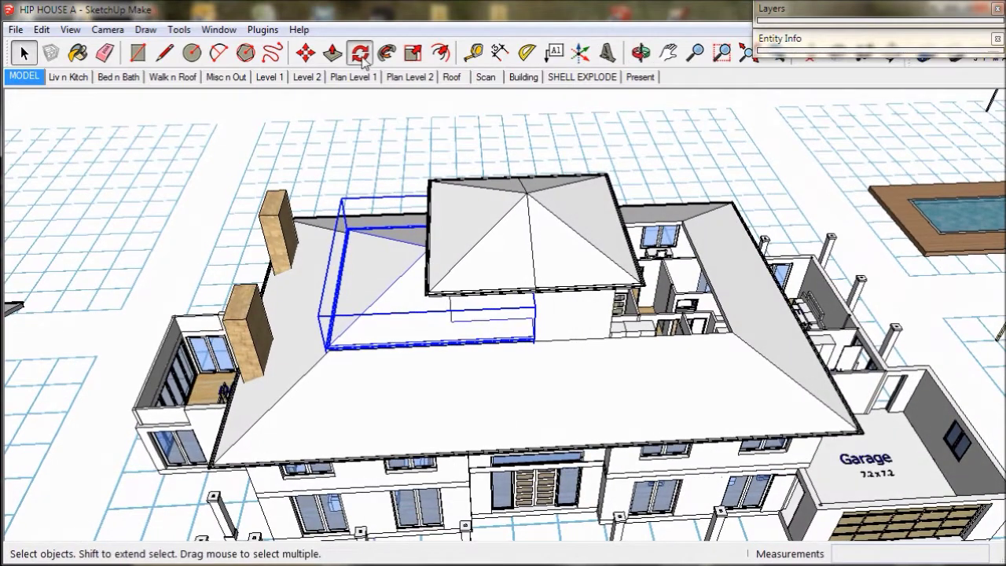
click(360, 53)
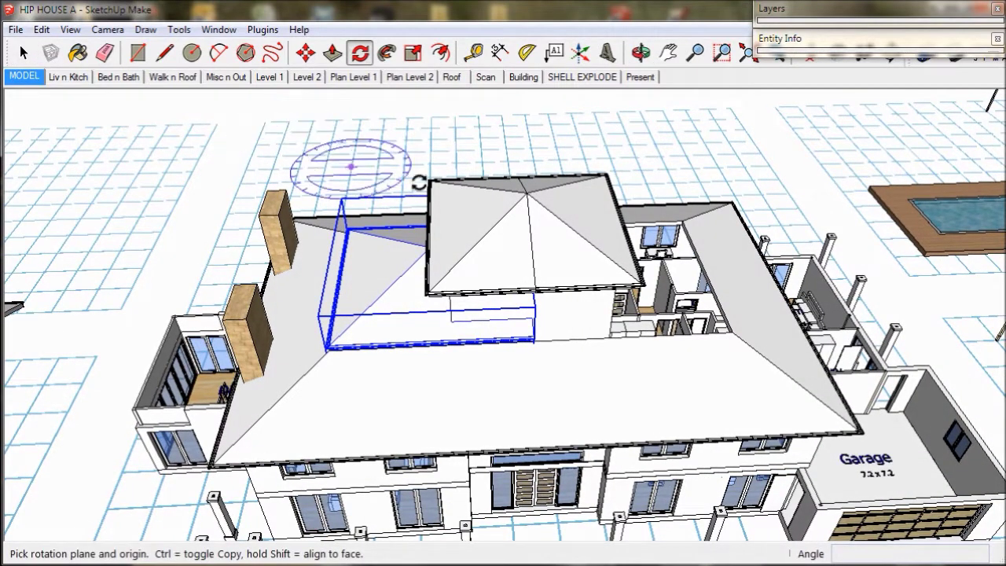
click(527, 191)
middle_drag(382, 238, 449, 233)
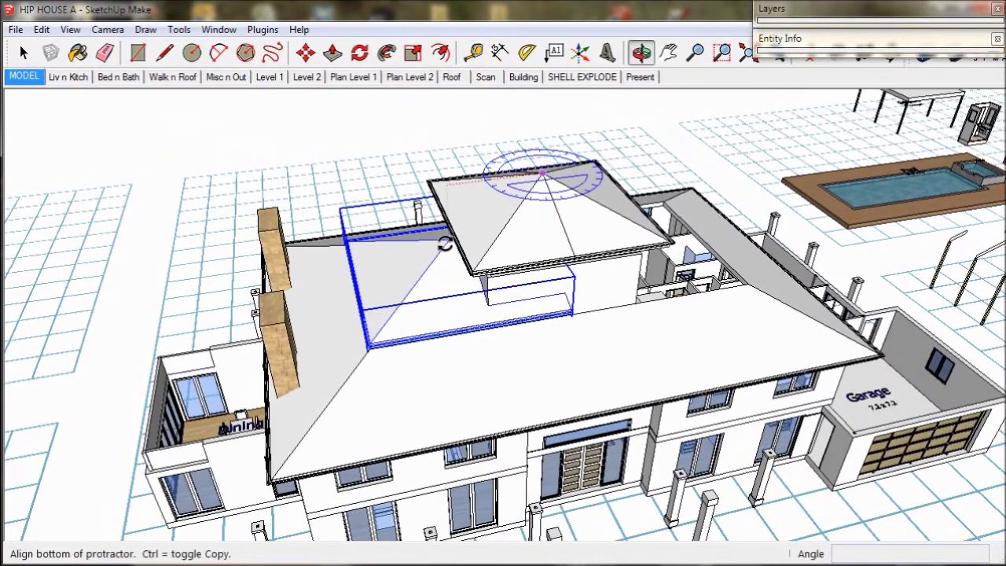
click(444, 245)
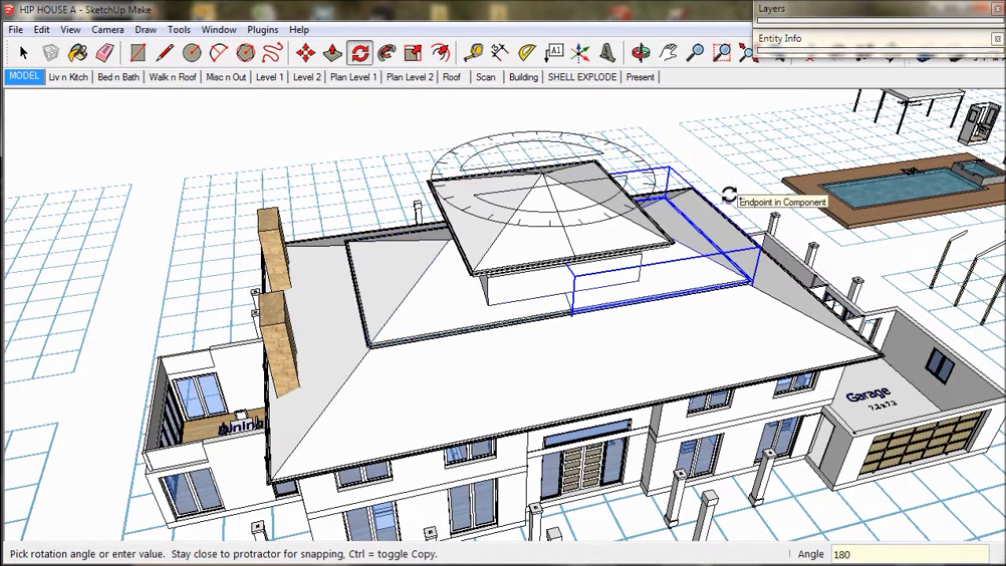
click(725, 198)
middle_drag(715, 288, 247, 213)
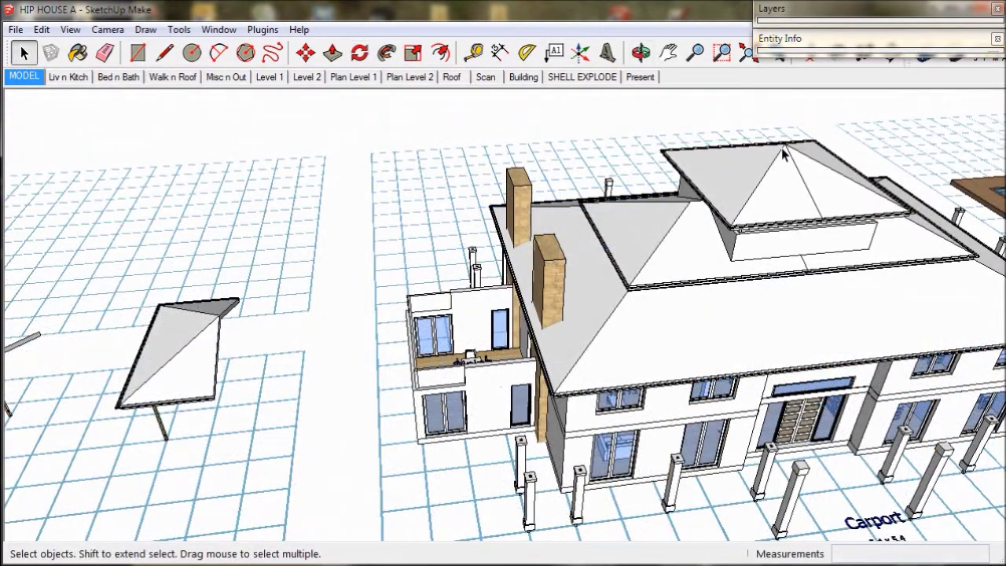
Step: Copy the upper roof piece over the balcony wing and move it 3000 mm down
click(783, 154)
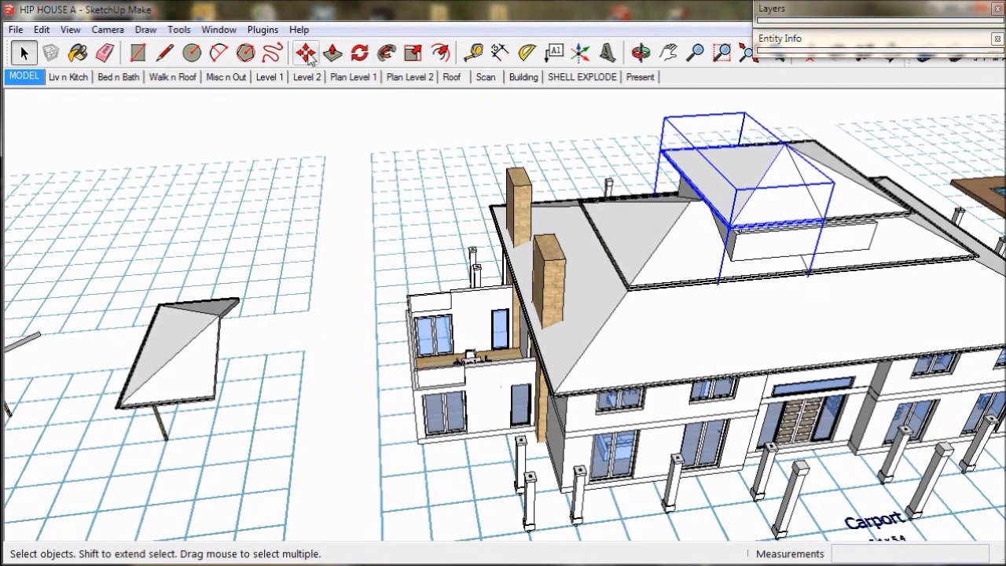
click(308, 53)
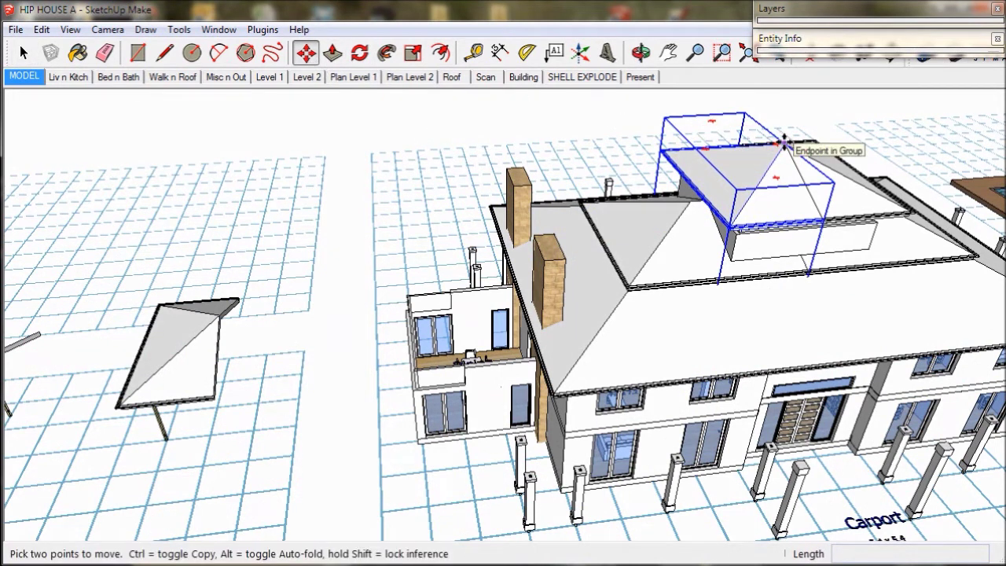
key(ctrl)
click(784, 142)
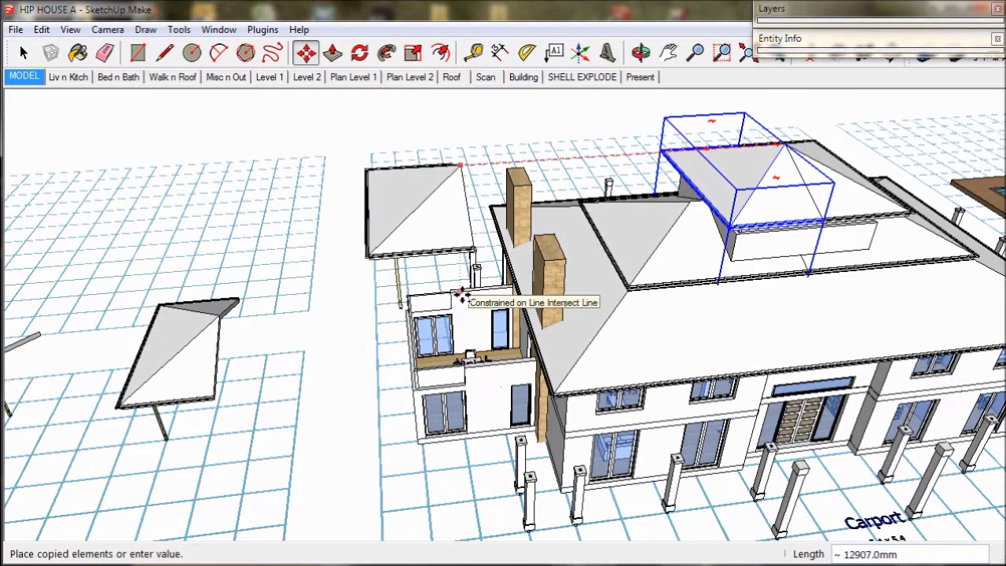
scroll(473, 358, up, 5)
click(476, 382)
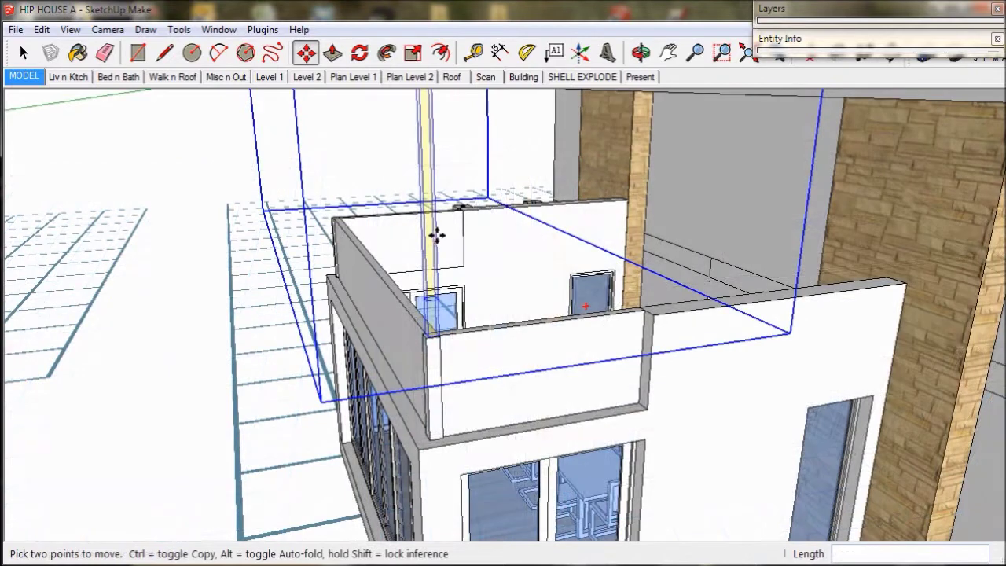
click(432, 200)
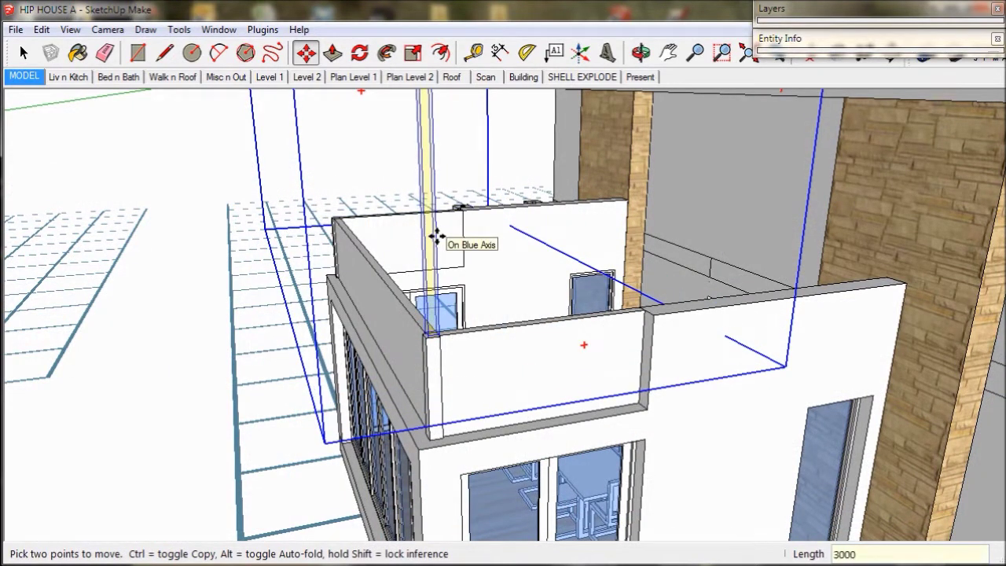
text(3000)
key(Return)
middle_drag(448, 254, 271, 237)
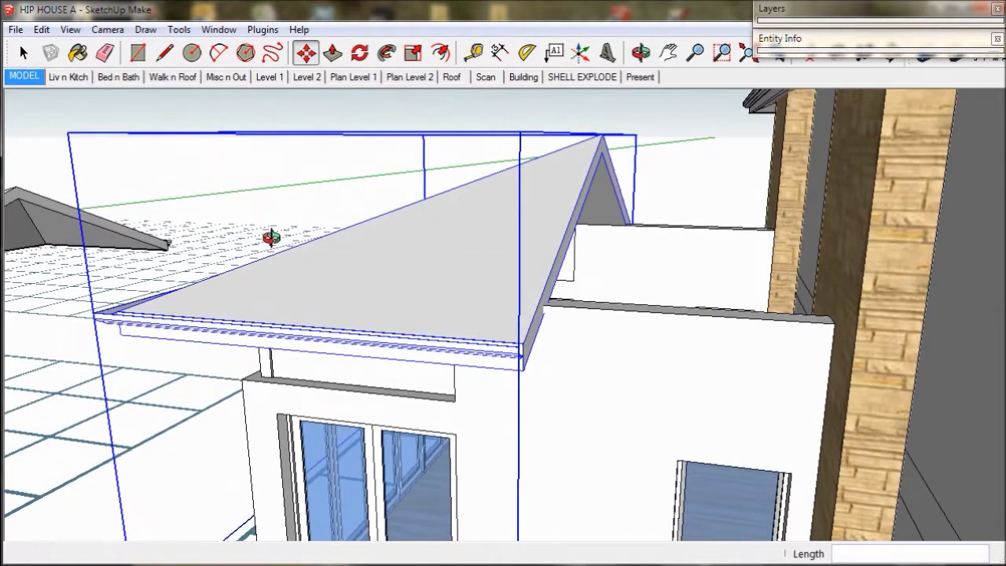
Step: Inside the copied roof group, push the gable end back 2505 mm
click(24, 52)
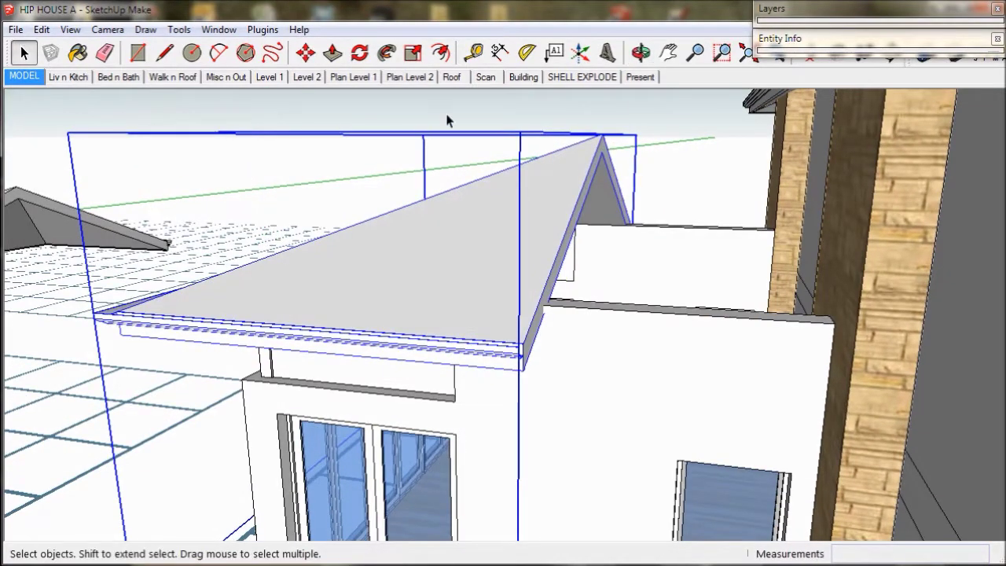
double_click(550, 191)
triple_click(551, 193)
middle_drag(555, 197, 444, 97)
click(331, 52)
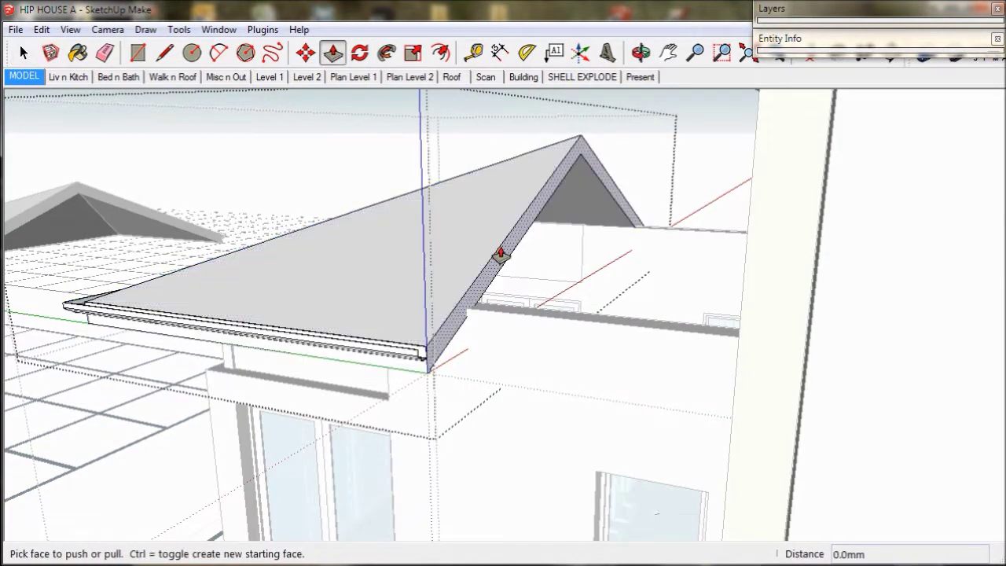
drag(500, 254, 533, 268)
middle_drag(533, 267, 669, 287)
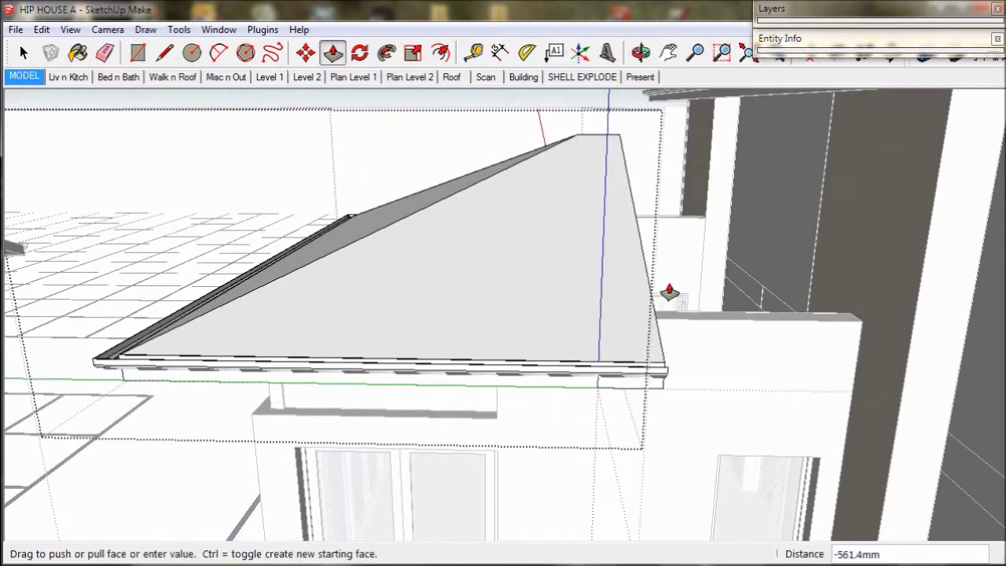
drag(669, 288, 988, 406)
click(23, 52)
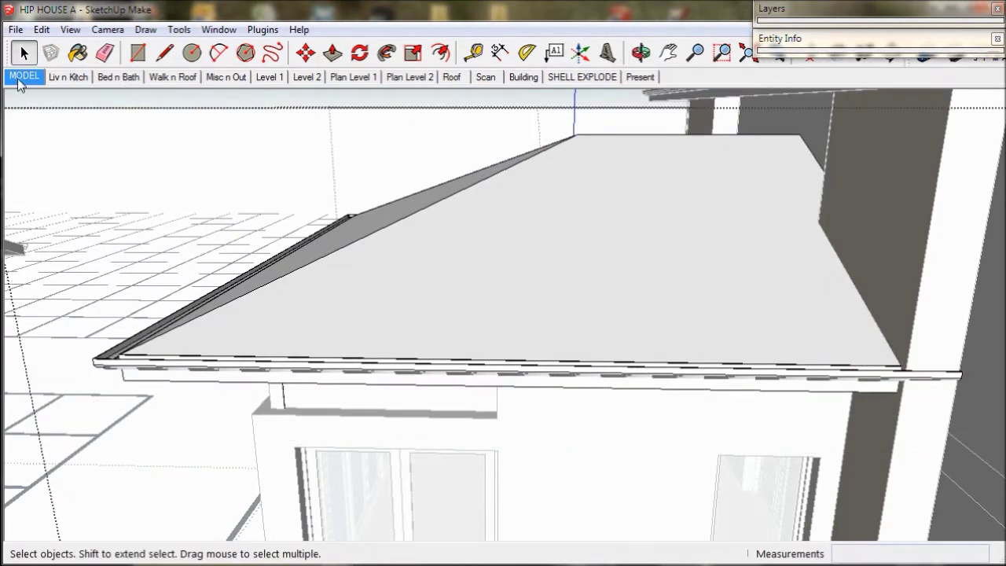
click(23, 77)
key(o)
key(space)
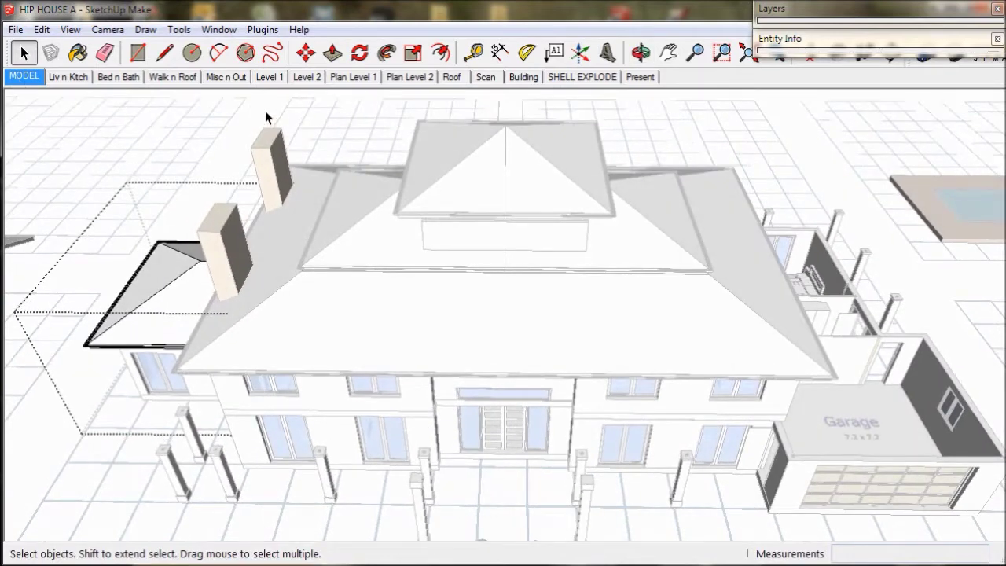
Step: Turn the left wing's hip roof 90° about its peak to line up with the wing edge
click(196, 285)
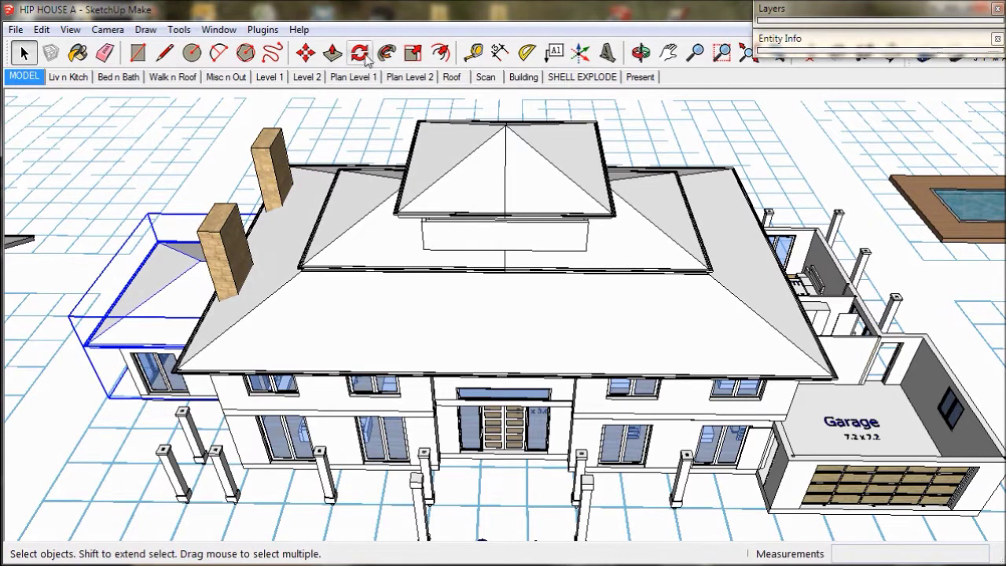
click(363, 53)
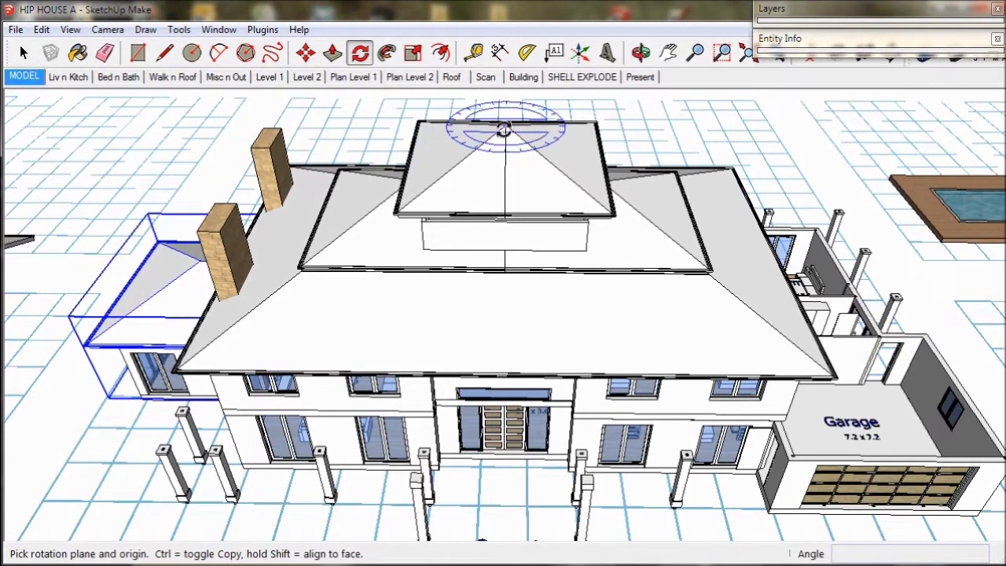
click(505, 126)
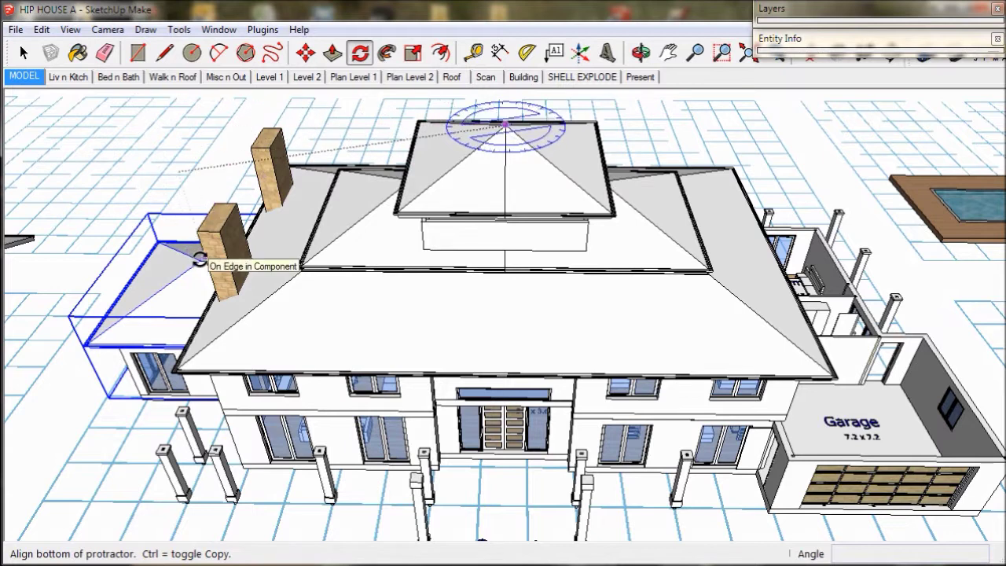
click(197, 259)
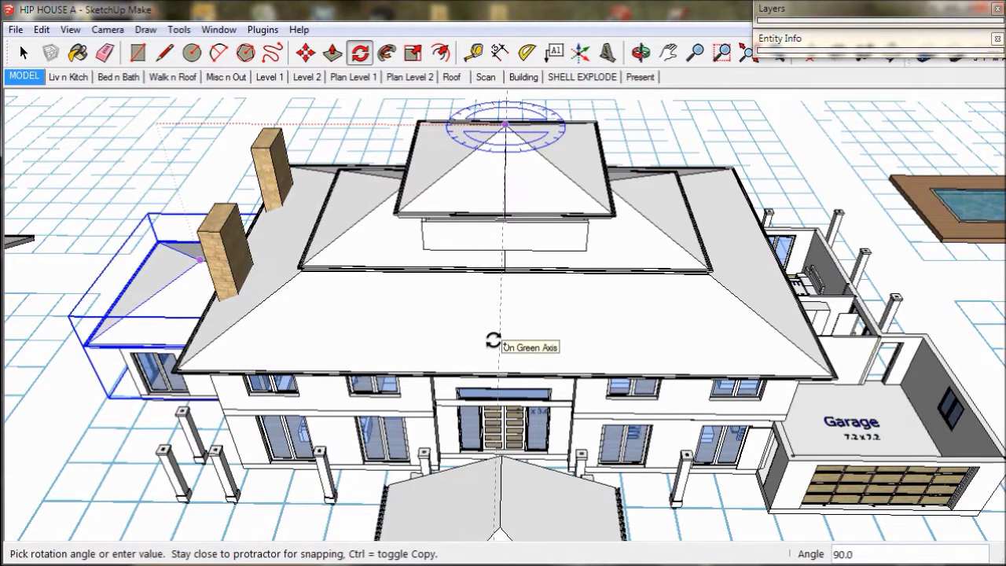
click(494, 341)
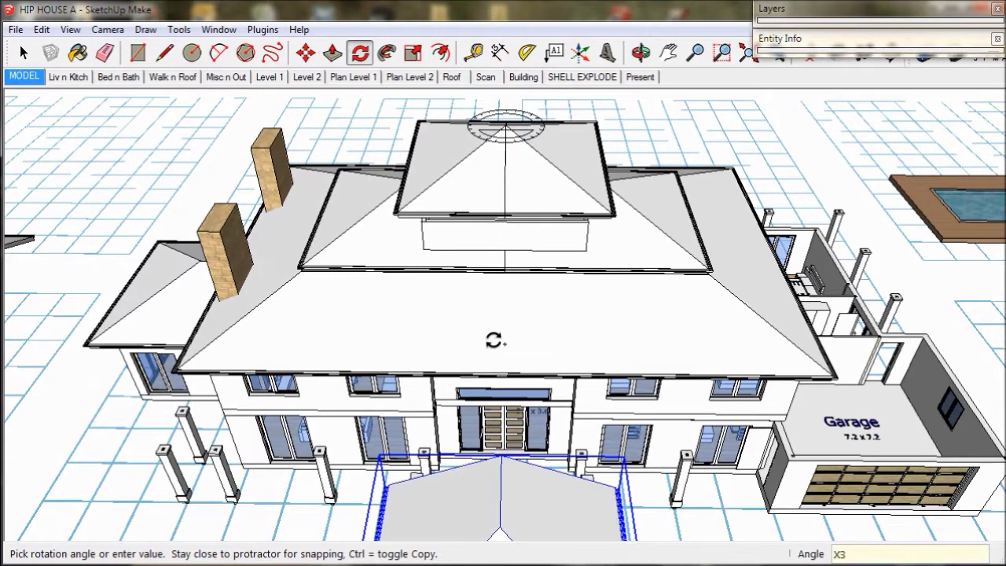
middle_drag(474, 330, 557, 341)
key(space)
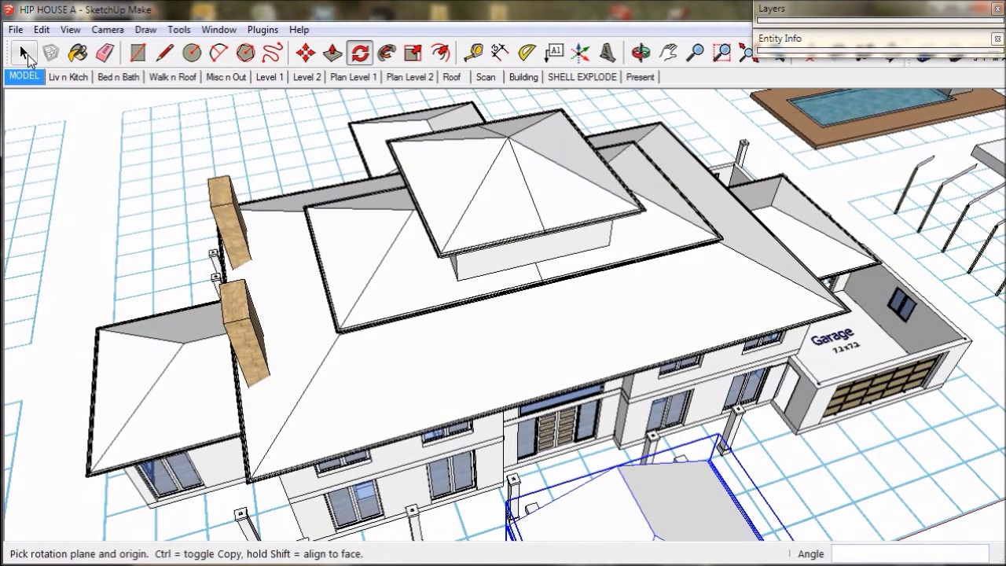
click(787, 209)
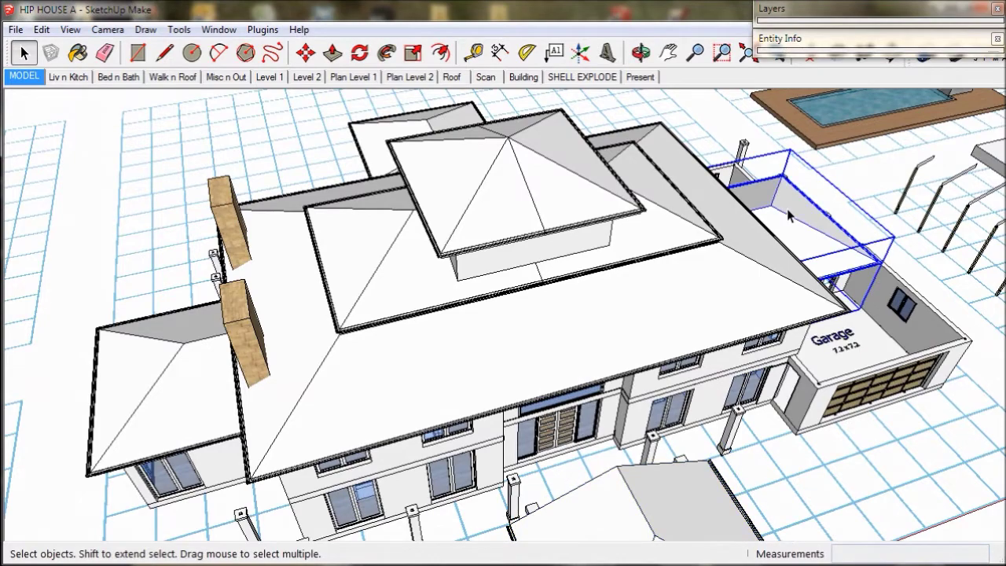
Step: Push/Pull the garage-side roof group's gable face 3600 mm toward the house
double_click(787, 208)
middle_drag(787, 208, 689, 252)
scroll(650, 293, up, 5)
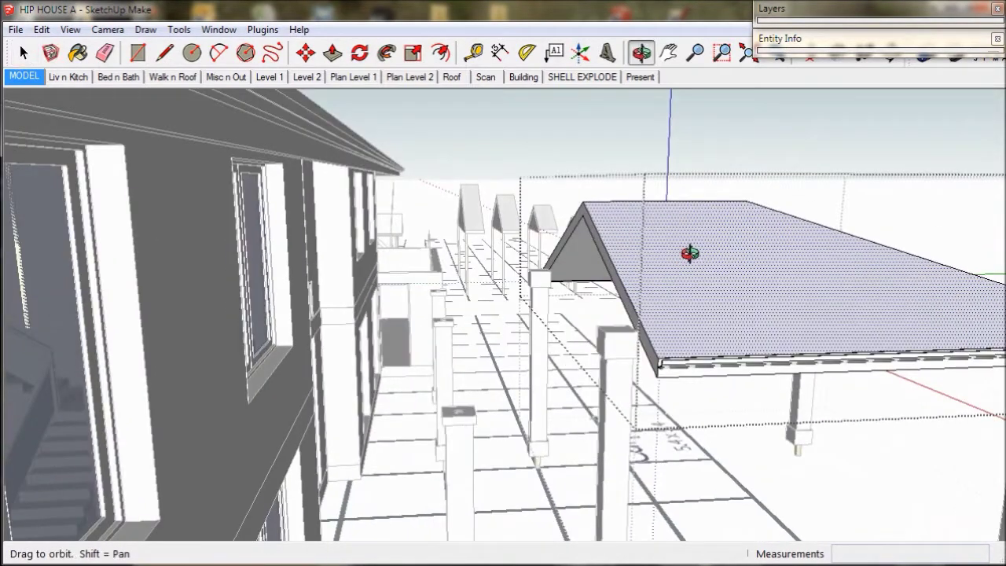
click(332, 53)
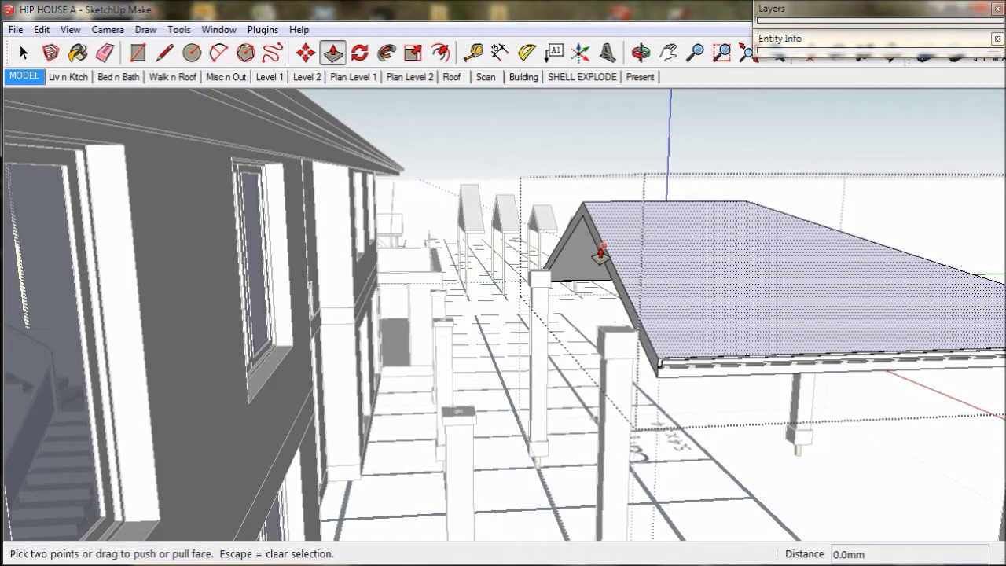
drag(595, 252, 268, 420)
middle_drag(343, 411, 265, 467)
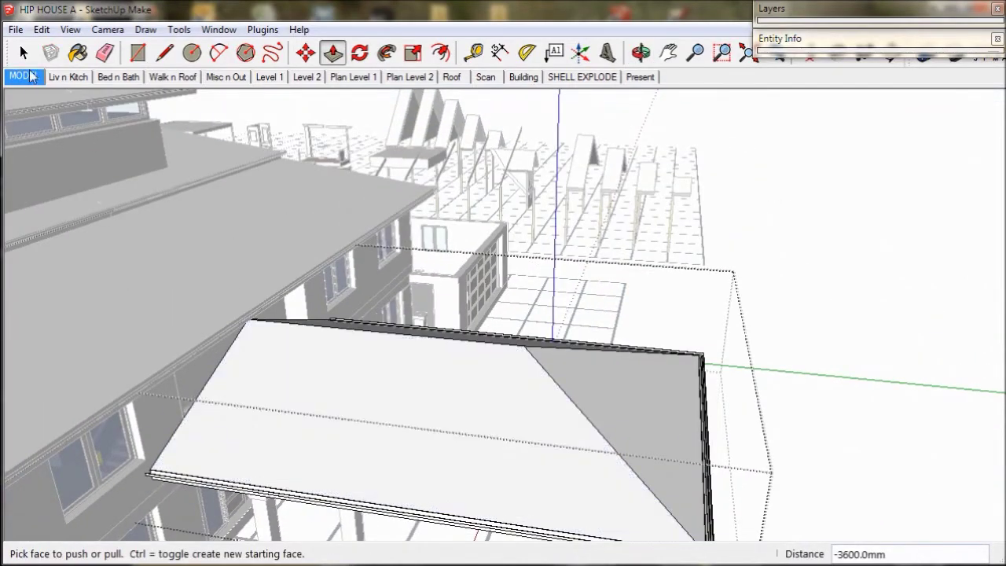
Step: Return to the MODEL scene and orbit toward the house's left side
click(31, 76)
middle_drag(370, 310, 196, 131)
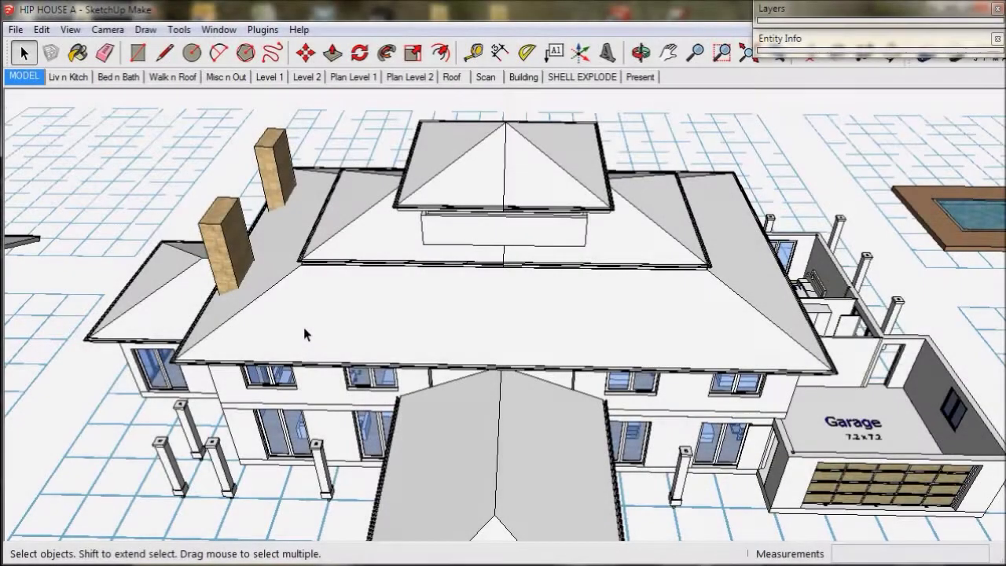
middle_drag(304, 327, 751, 209)
key(space)
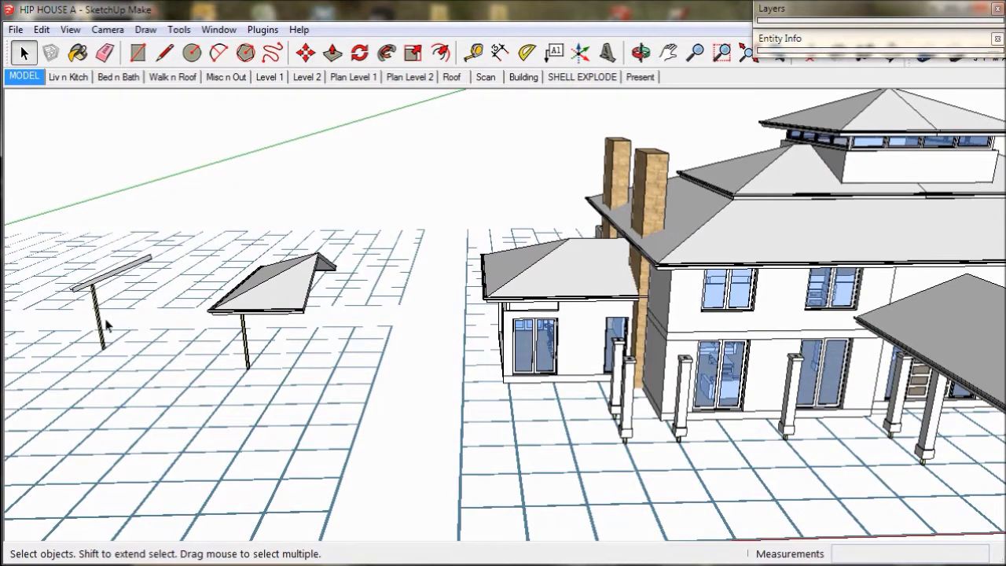
Step: Copy the left canopy frame to the side porch column
click(99, 321)
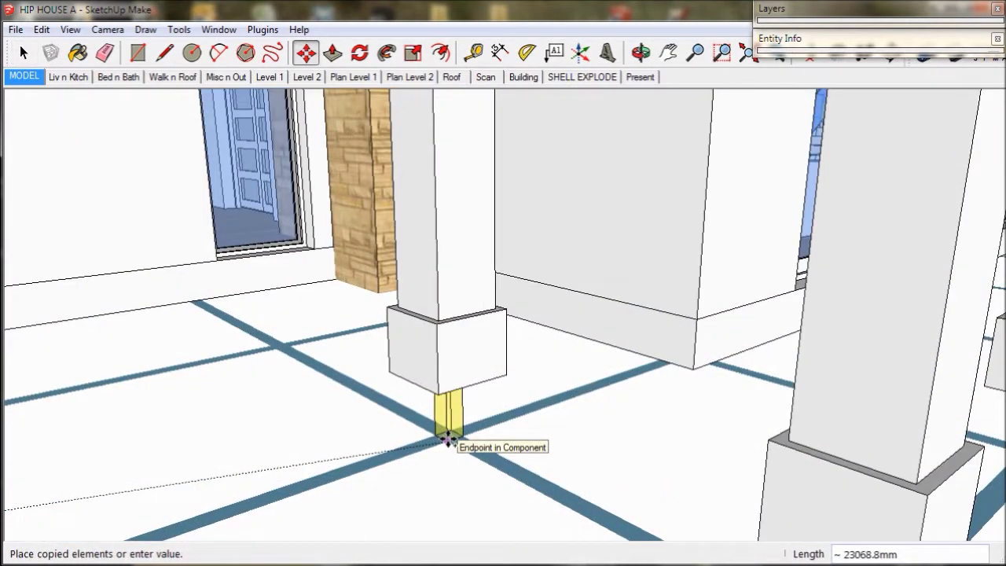
click(447, 440)
scroll(447, 441, down, 10)
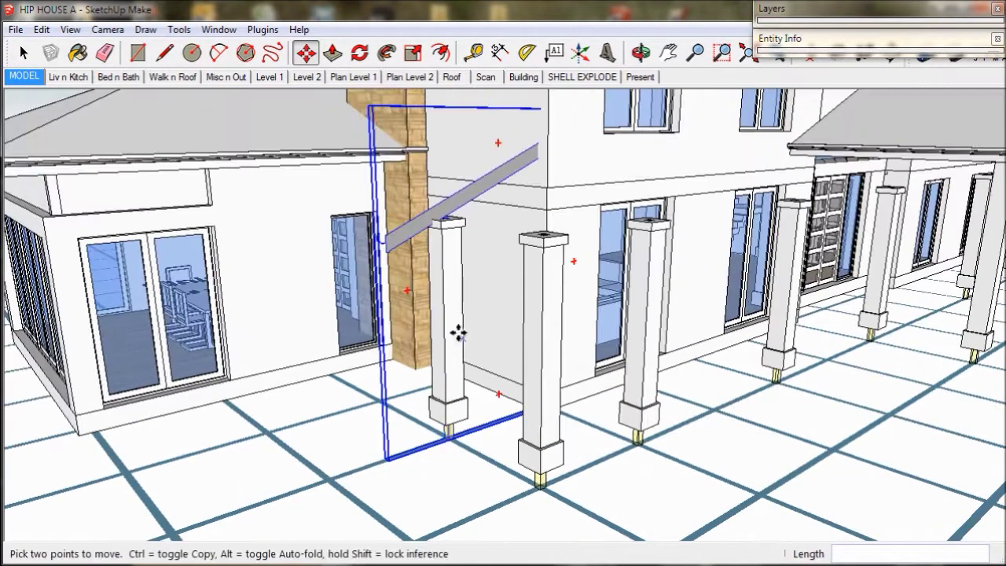
middle_drag(458, 334, 413, 357)
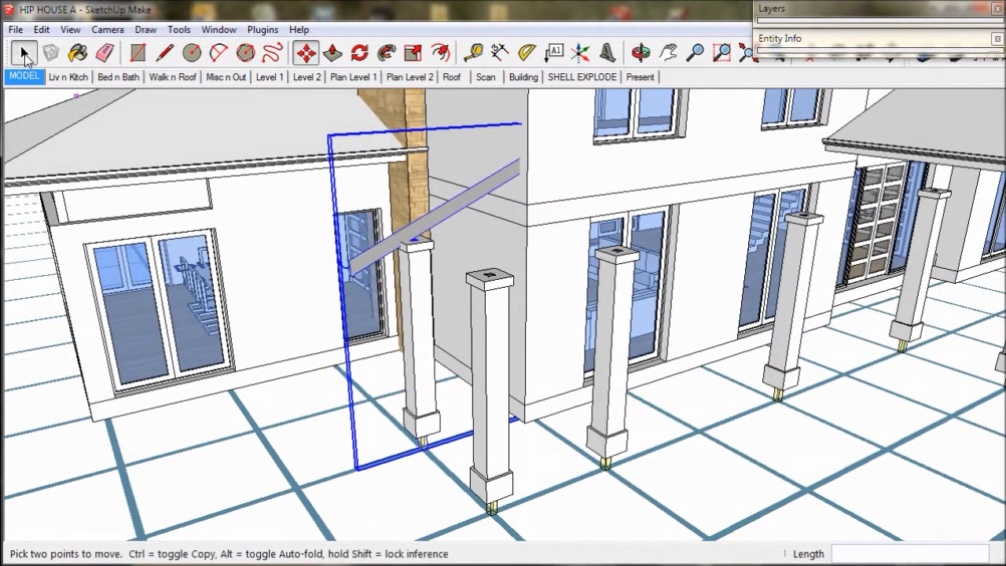
click(28, 59)
Step: Inside the copied beam group, draw a 205.7 mm line across the beam's upper end
double_click(460, 206)
double_click(460, 206)
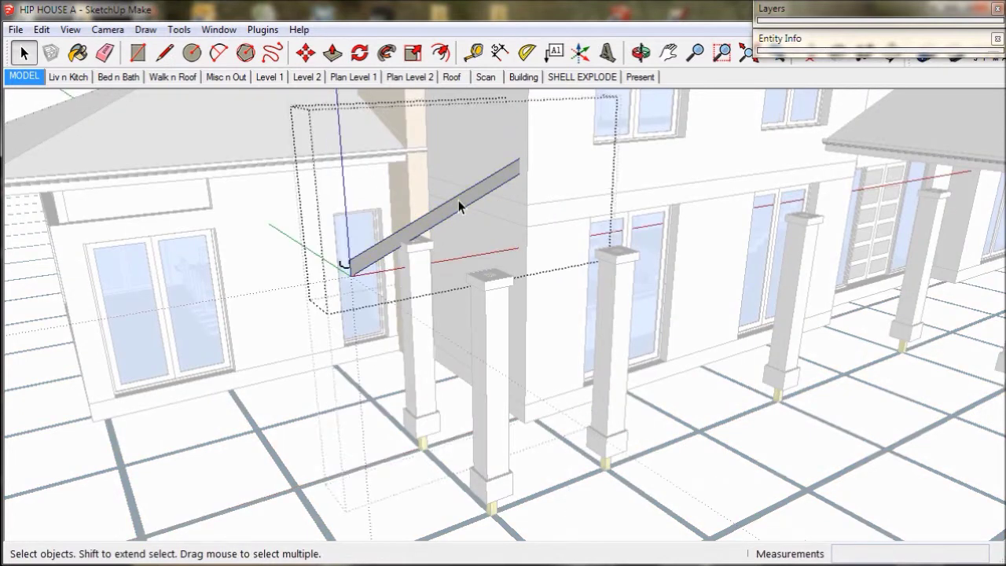
triple_click(460, 206)
scroll(503, 181, up, 5)
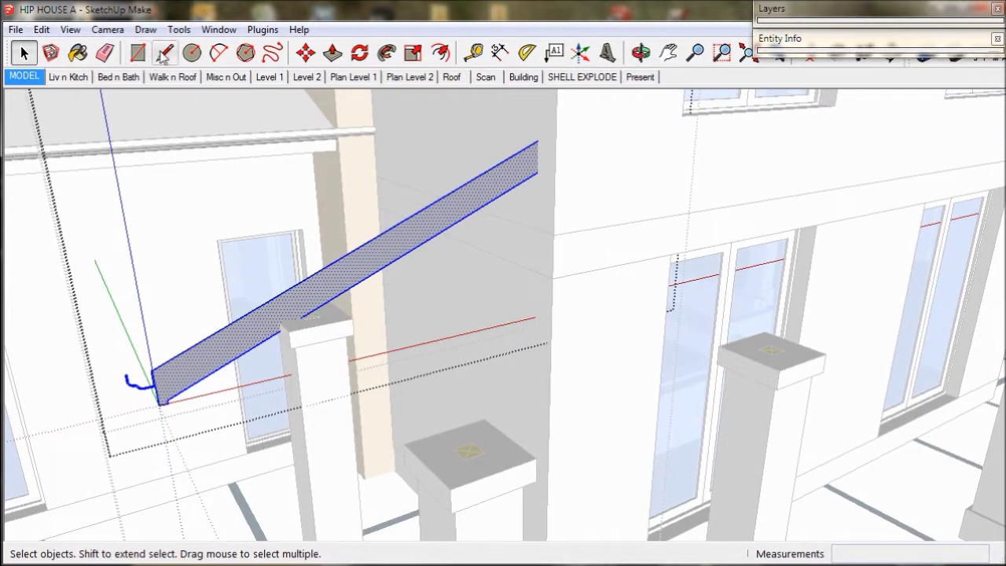
click(164, 53)
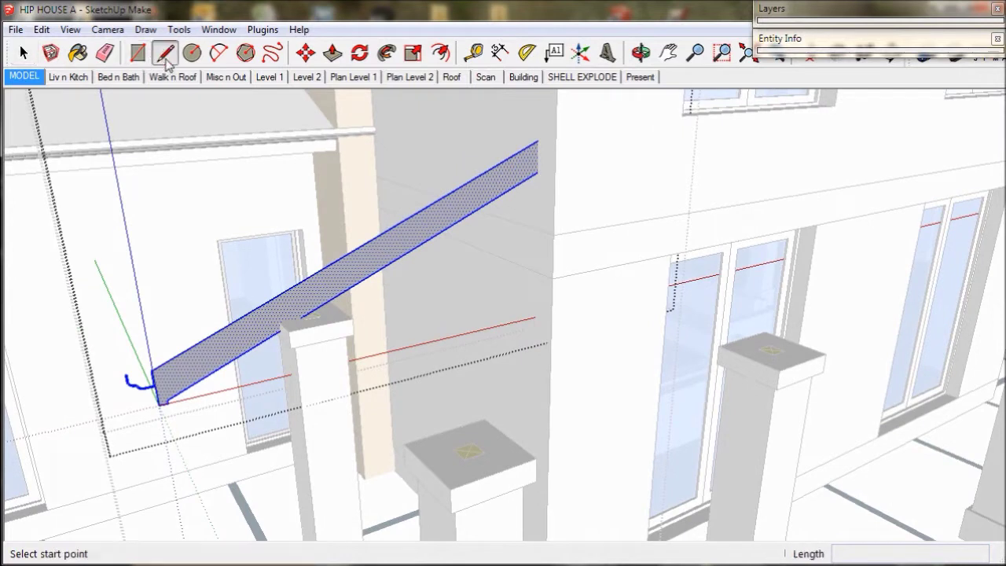
click(538, 141)
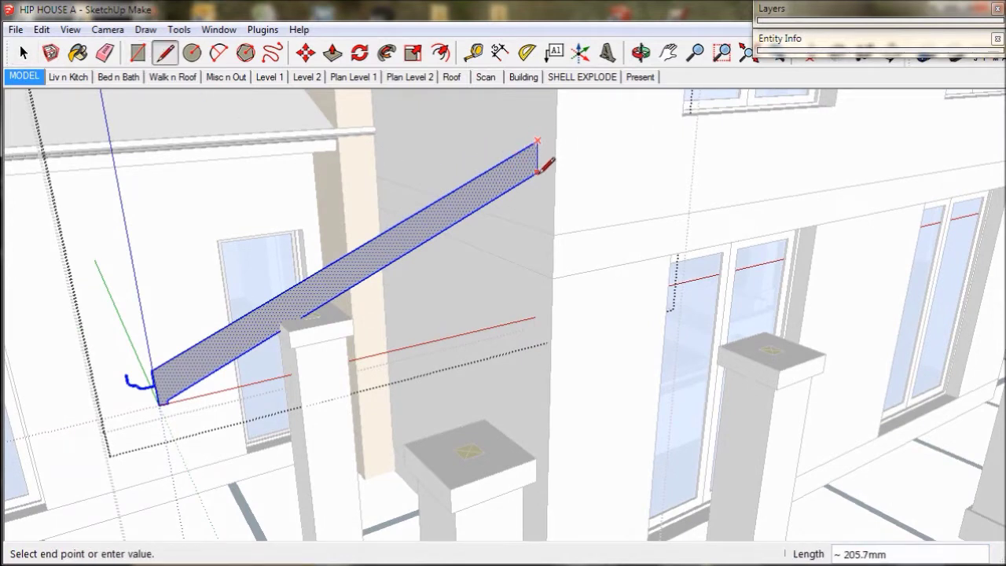
click(538, 170)
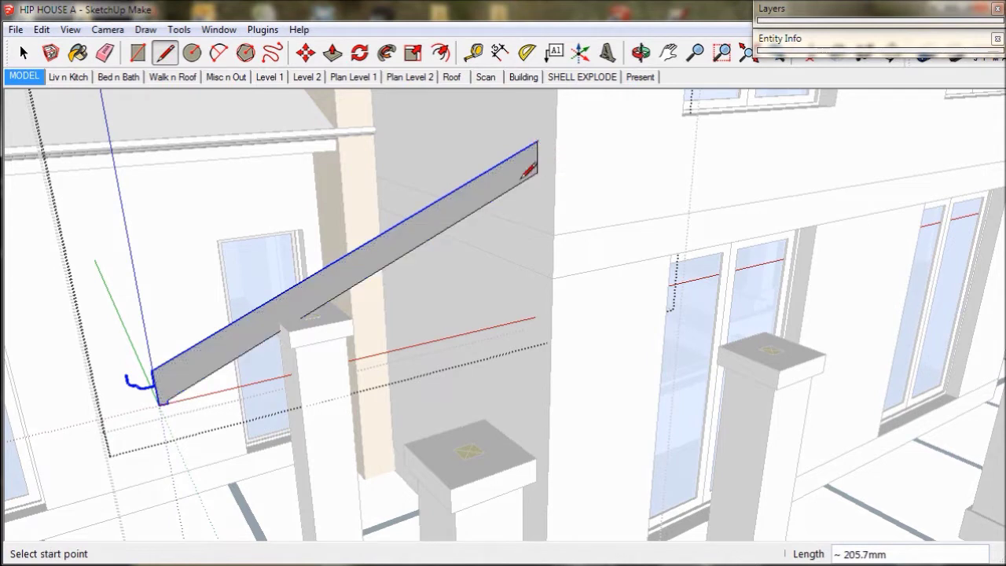
Step: Hide the rest of the model and erase the beam's upper end section
click(71, 30)
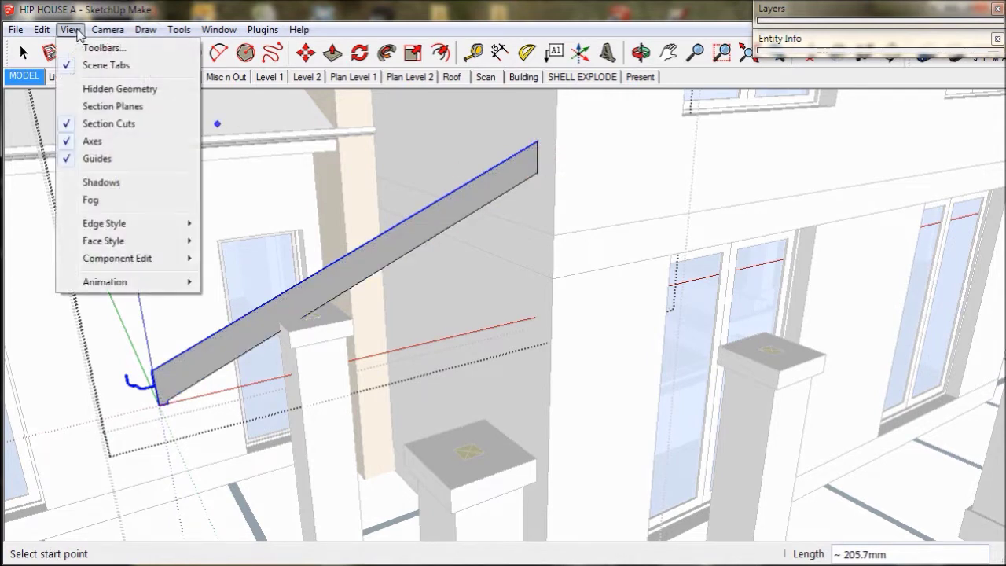
mouse_move(157, 258)
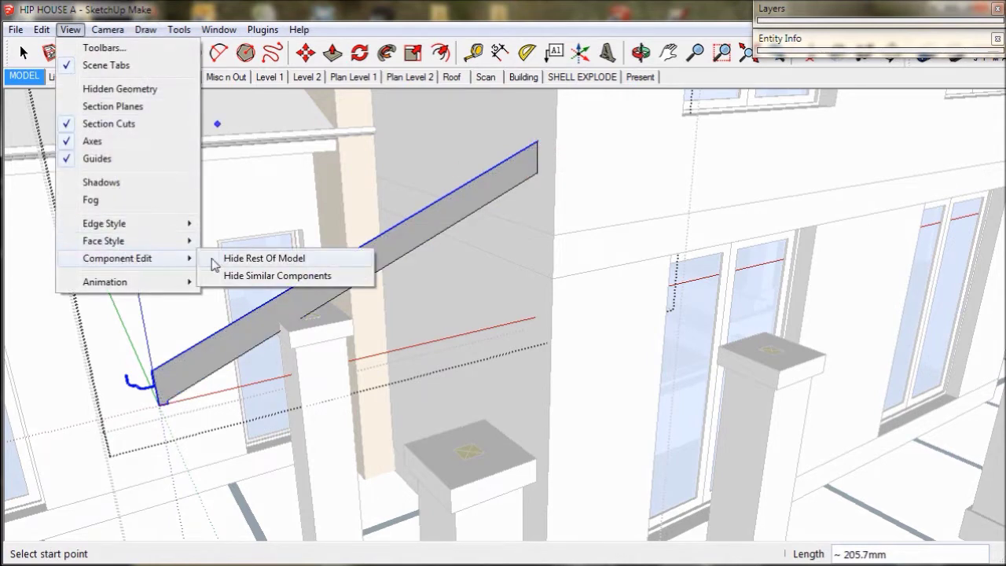
click(232, 259)
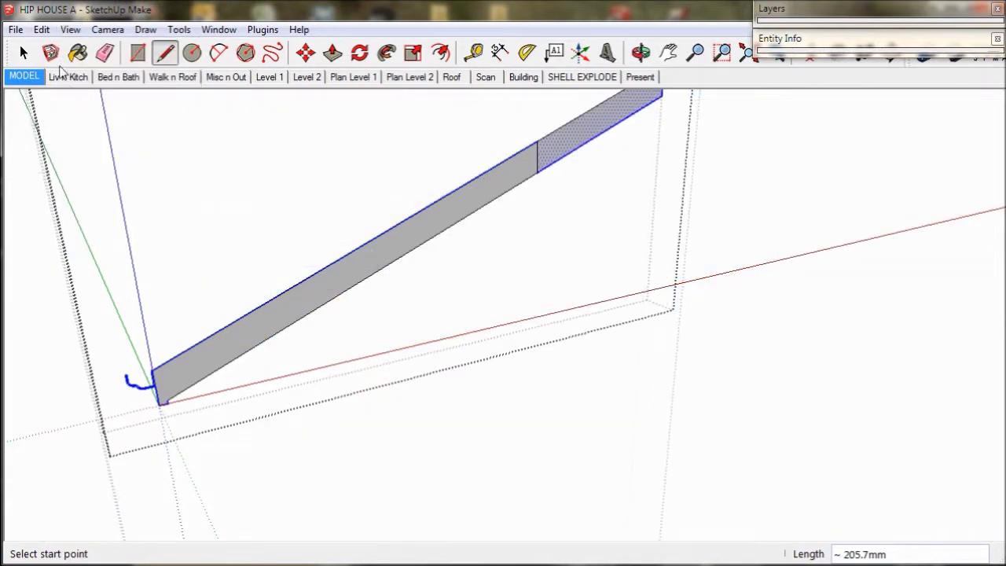
click(105, 52)
mouse_move(263, 202)
middle_down()
mouse_move(240, 240)
mouse_move(412, 202)
middle_up()
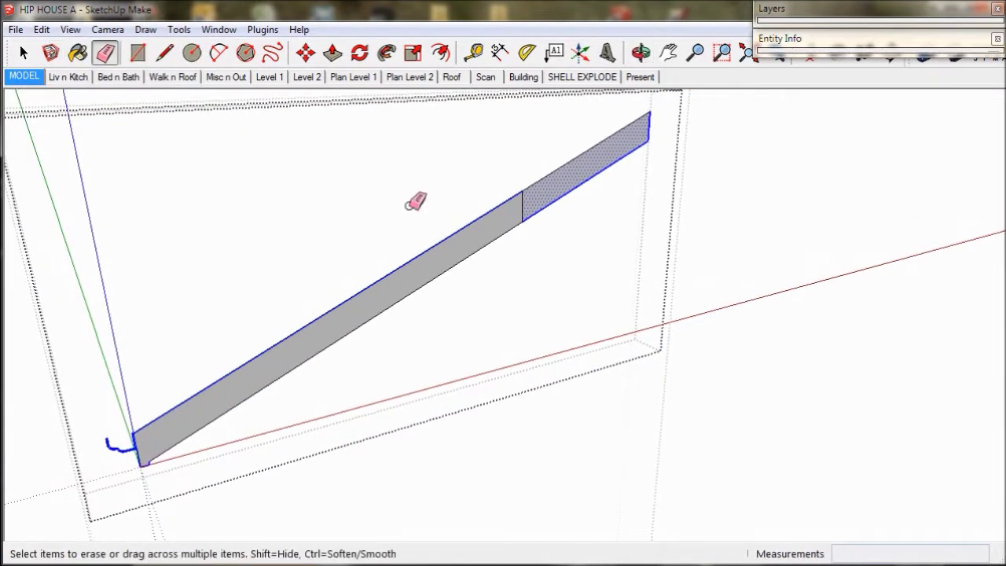
click(646, 126)
click(643, 156)
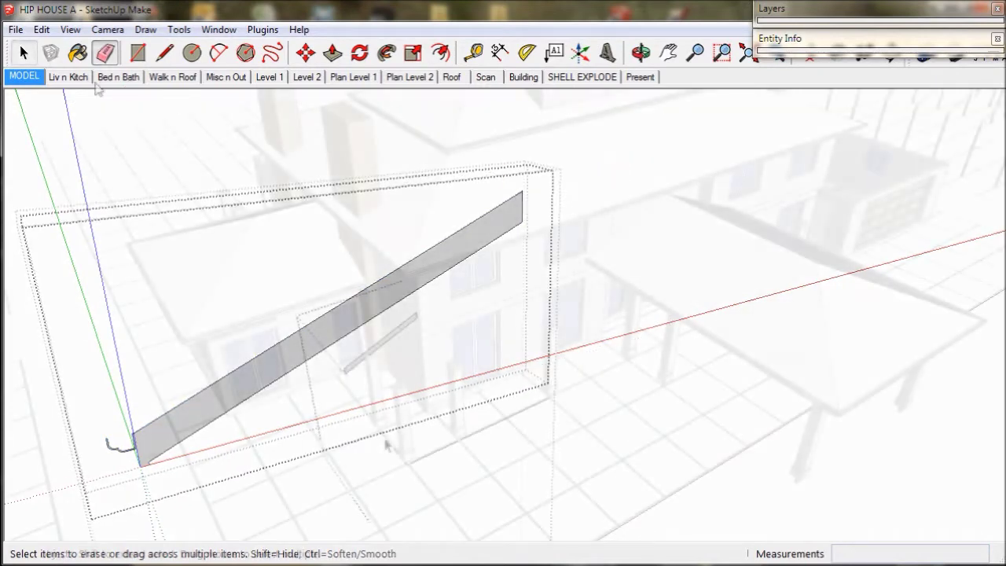
key(space)
Step: Sweep the trimmed beam profile along the porch path with Follow Me
mouse_move(423, 155)
middle_down()
mouse_move(393, 465)
mouse_move(432, 460)
middle_up()
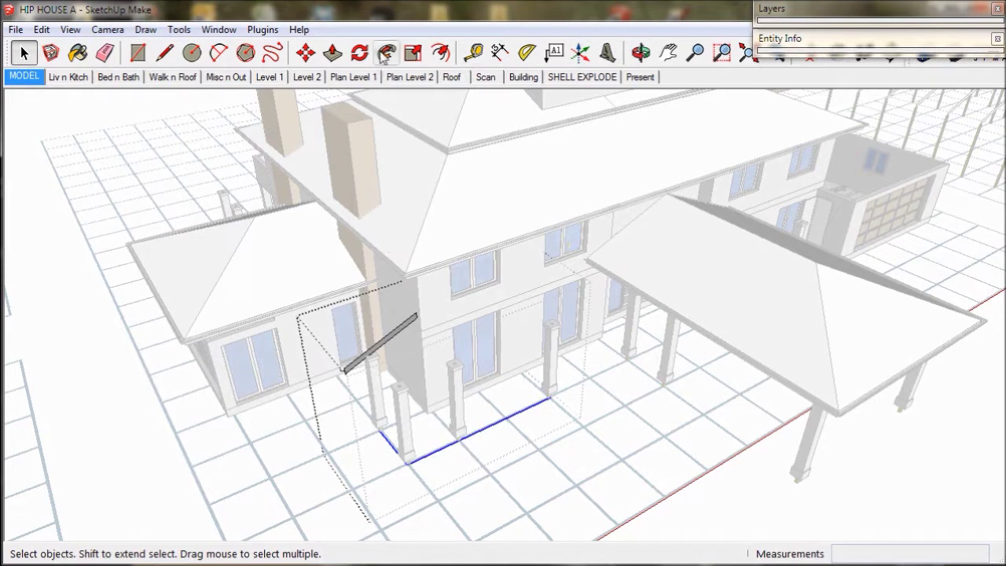
click(387, 52)
scroll(382, 350, up, 5)
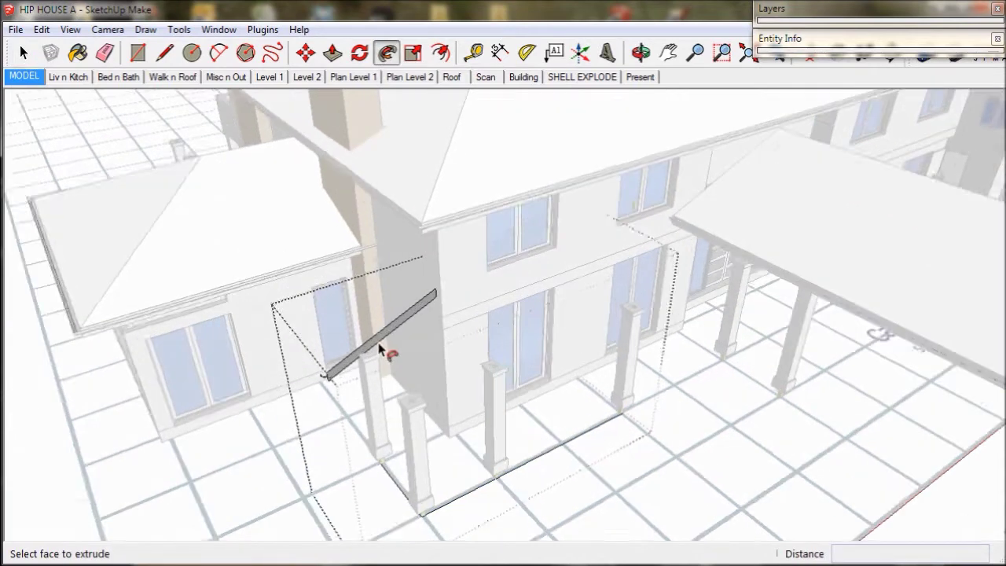
middle_drag(378, 350, 800, 355)
Step: Push/Pull the porch roof's end face out 3750 mm
click(333, 52)
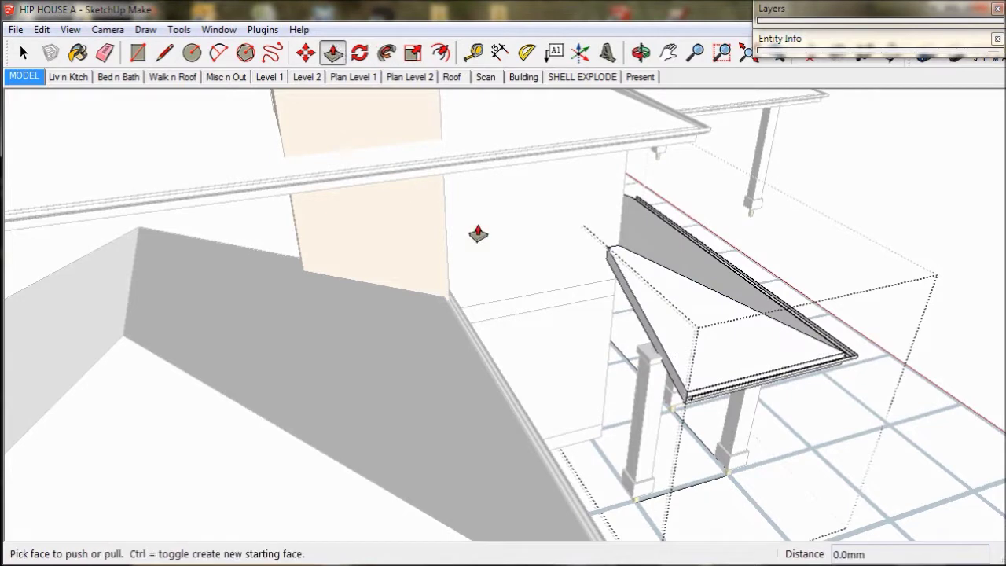
scroll(504, 252, up, 2)
drag(659, 297, 590, 271)
scroll(472, 287, down, 6)
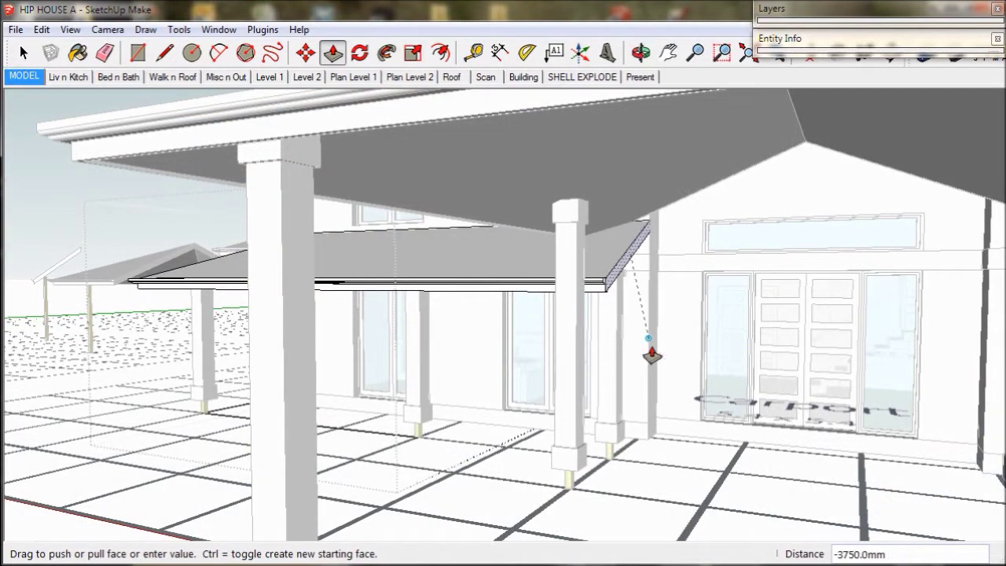
click(652, 356)
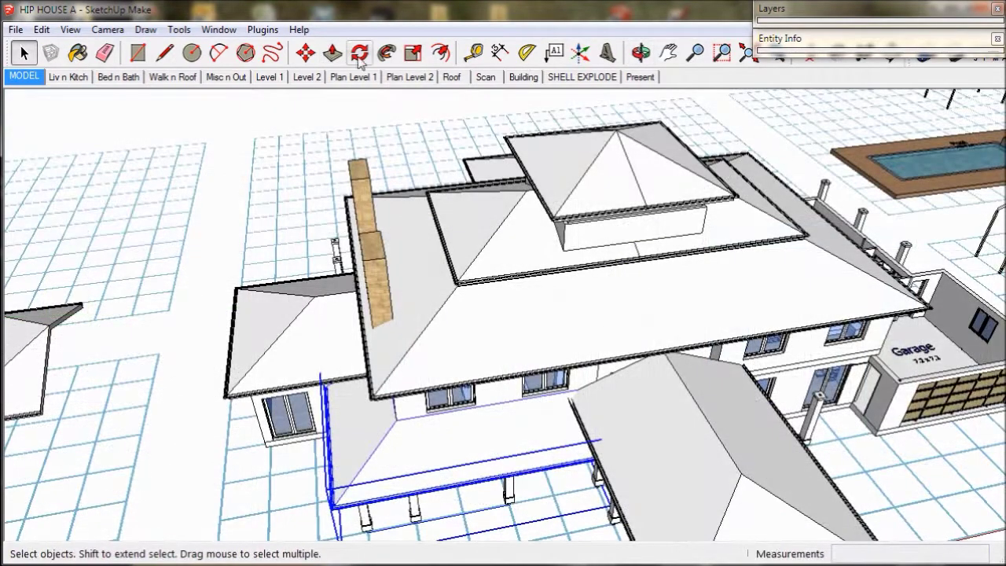
Step: Rotate the roof piece 90° about the top roof peak
click(360, 58)
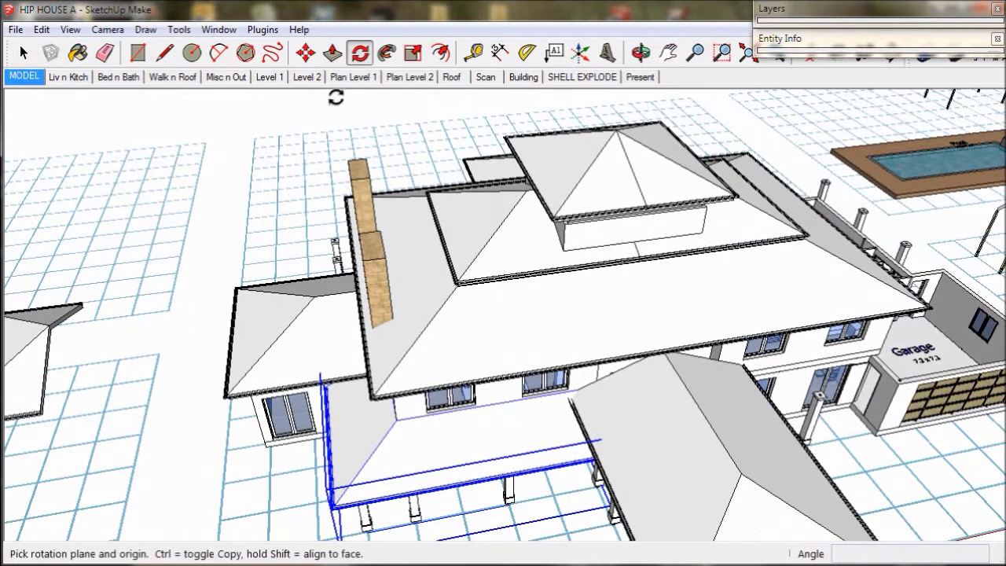
click(613, 134)
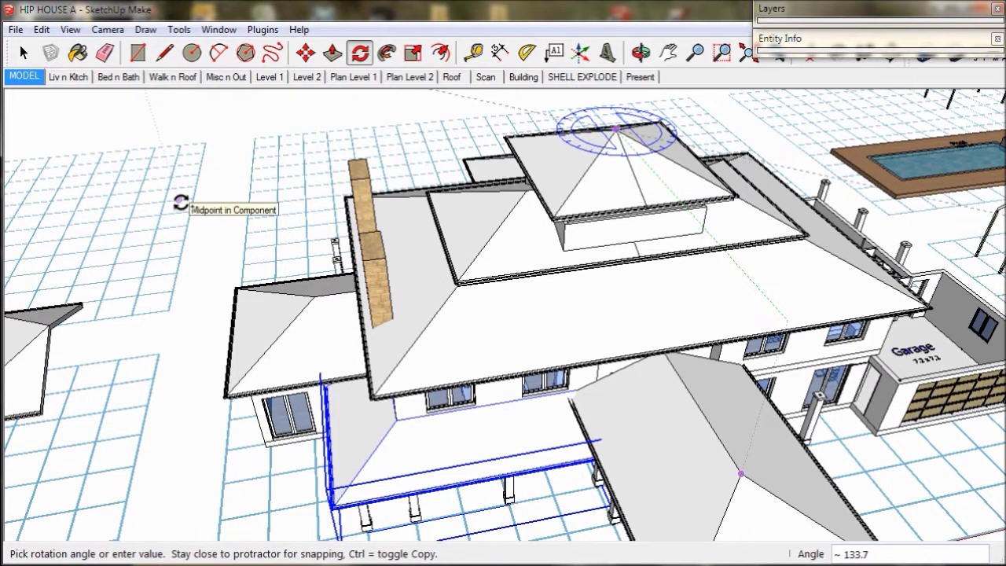
key(Return)
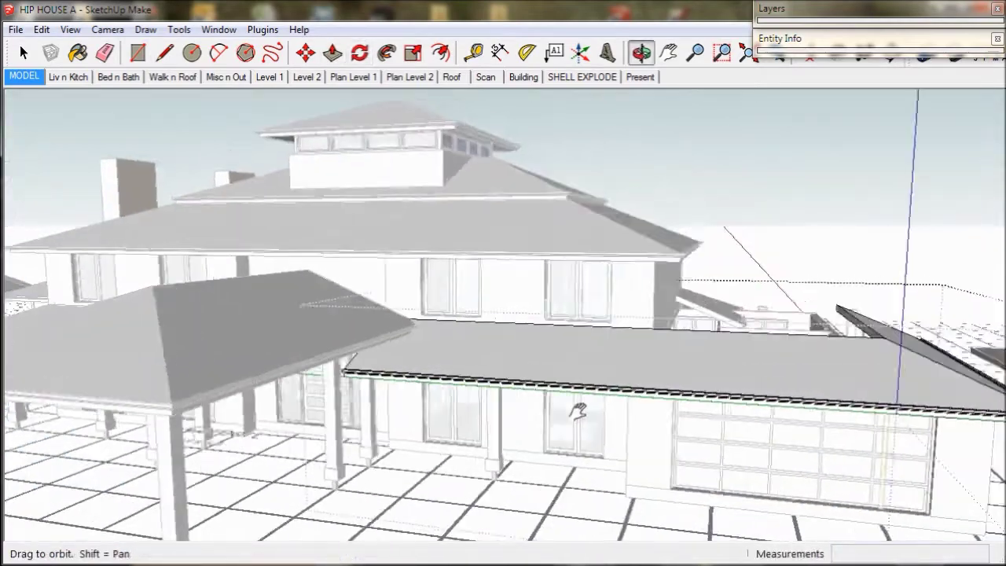
drag(578, 410, 348, 476)
Step: Raise the canopy face 1095 mm up to the roof
key(p)
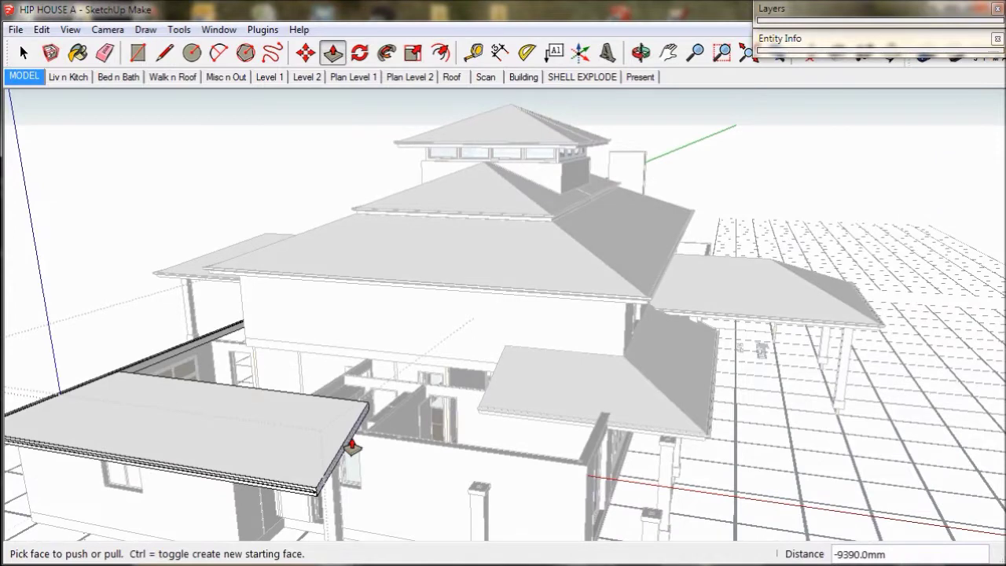
click(483, 172)
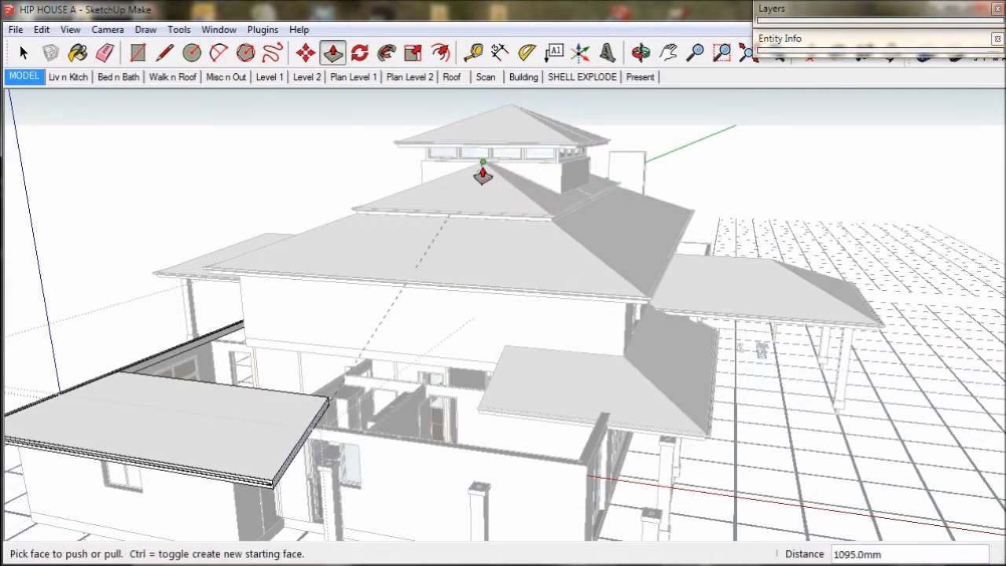
middle_drag(533, 367, 515, 341)
Step: Move the front veranda hip roof group 5400 mm along the veranda
key(space)
click(514, 341)
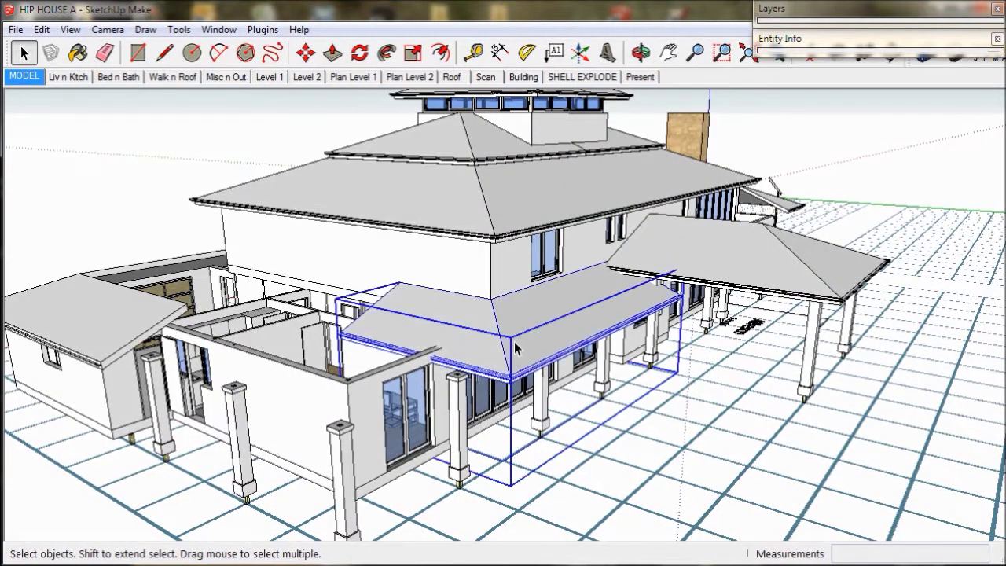
click(315, 59)
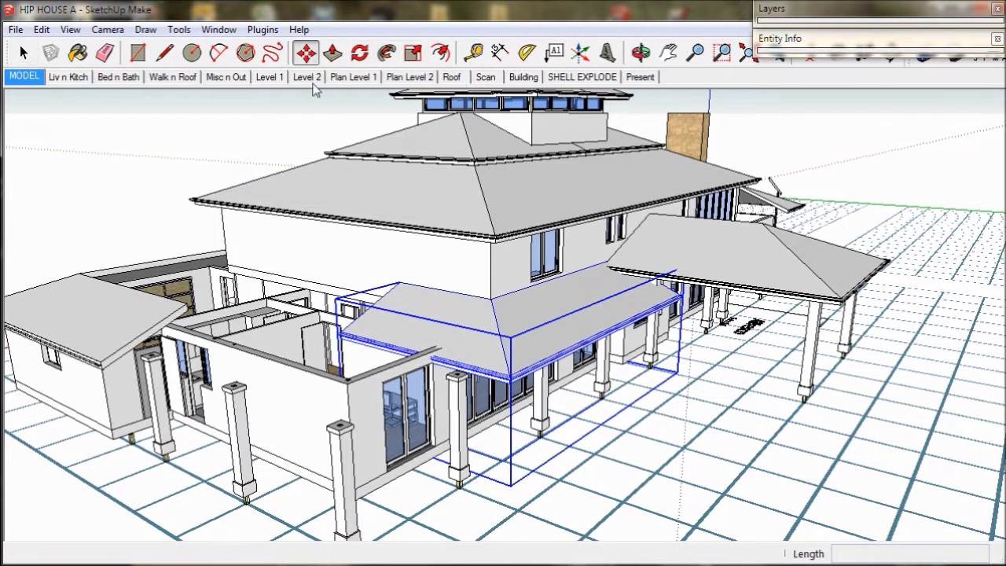
click(490, 300)
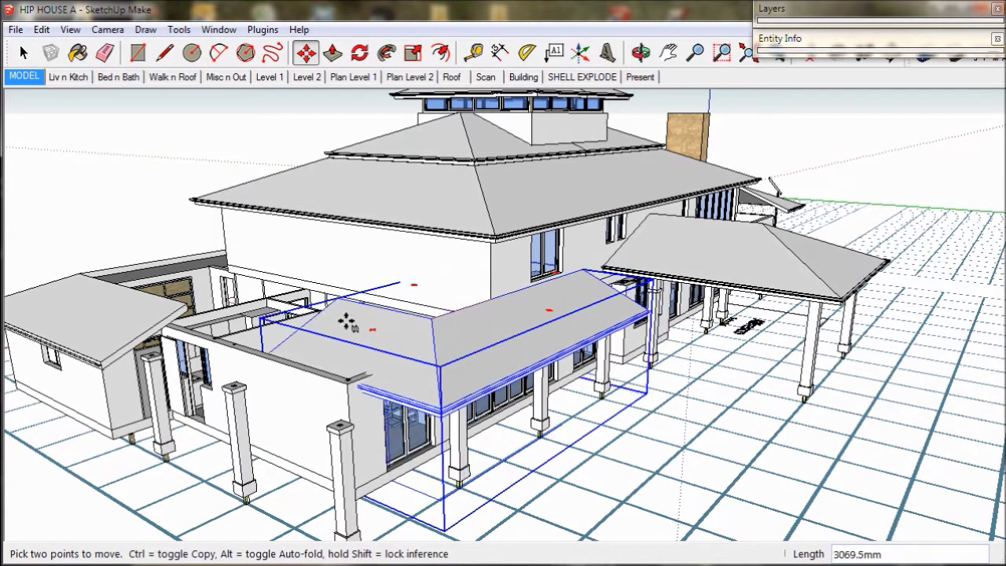
click(186, 303)
middle_drag(236, 436, 478, 479)
scroll(504, 487, up, 5)
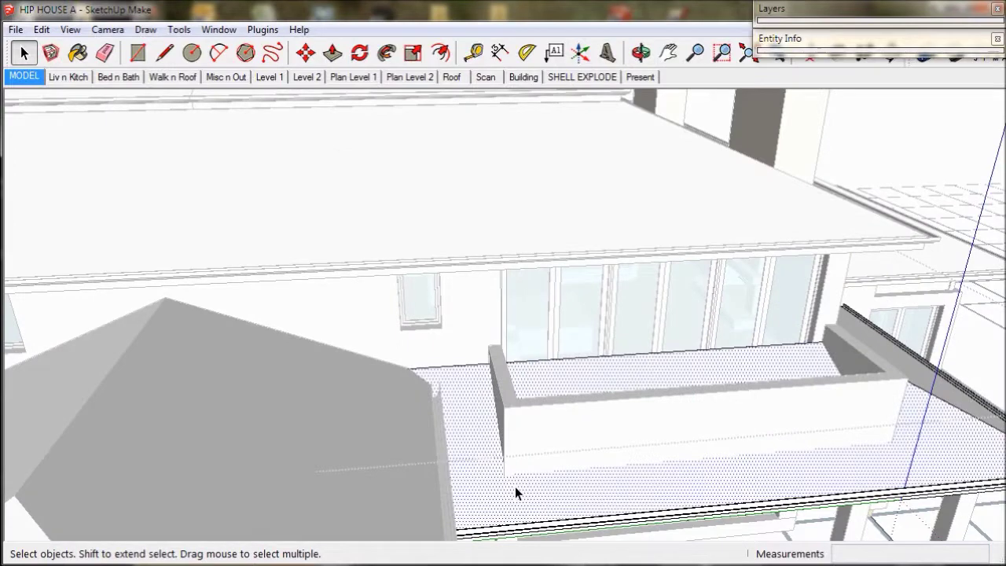
Step: Draw a 5640 mm line from the balcony wall corner across the floor and erase the stray edge
double_click(515, 493)
middle_drag(515, 493, 538, 420)
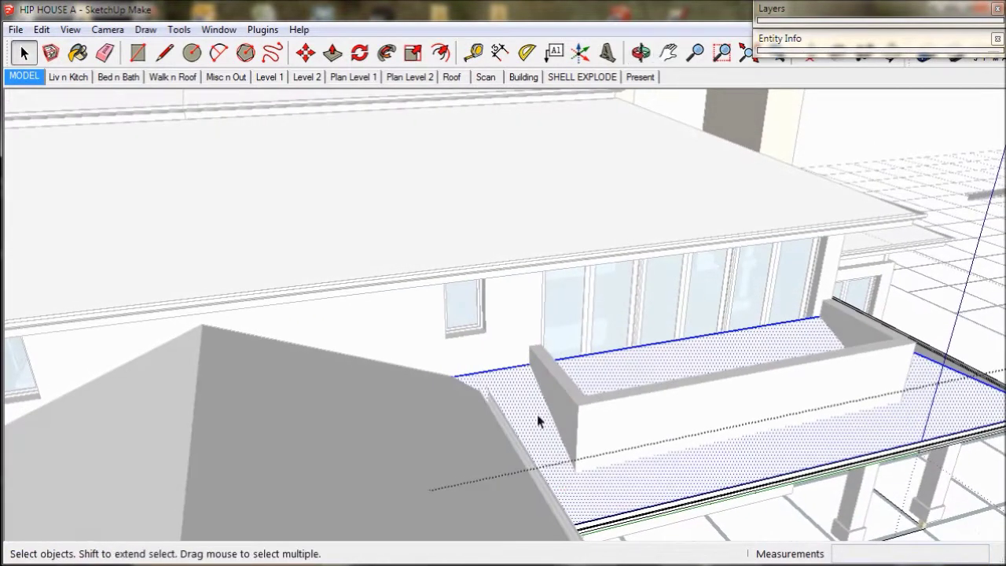
click(164, 52)
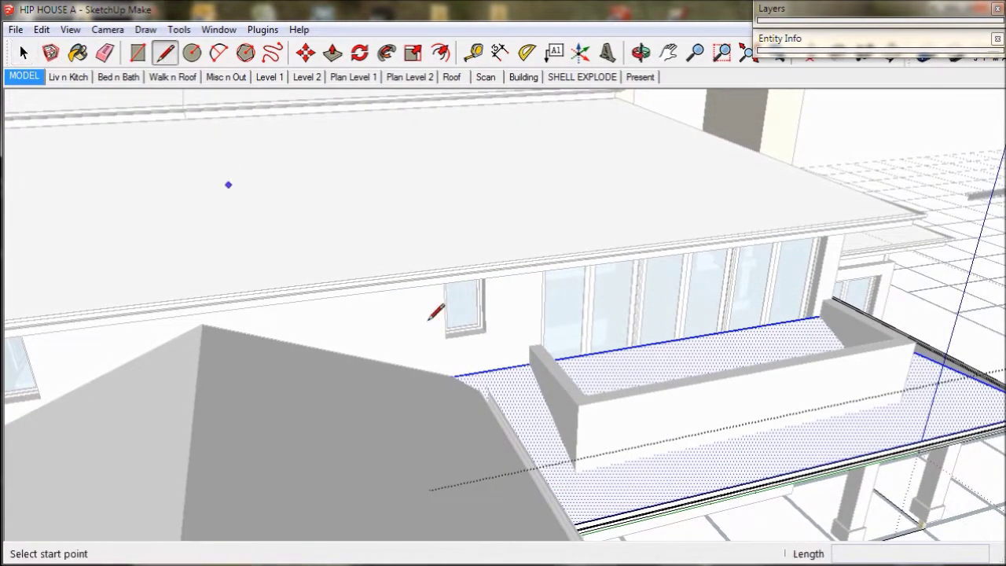
click(529, 364)
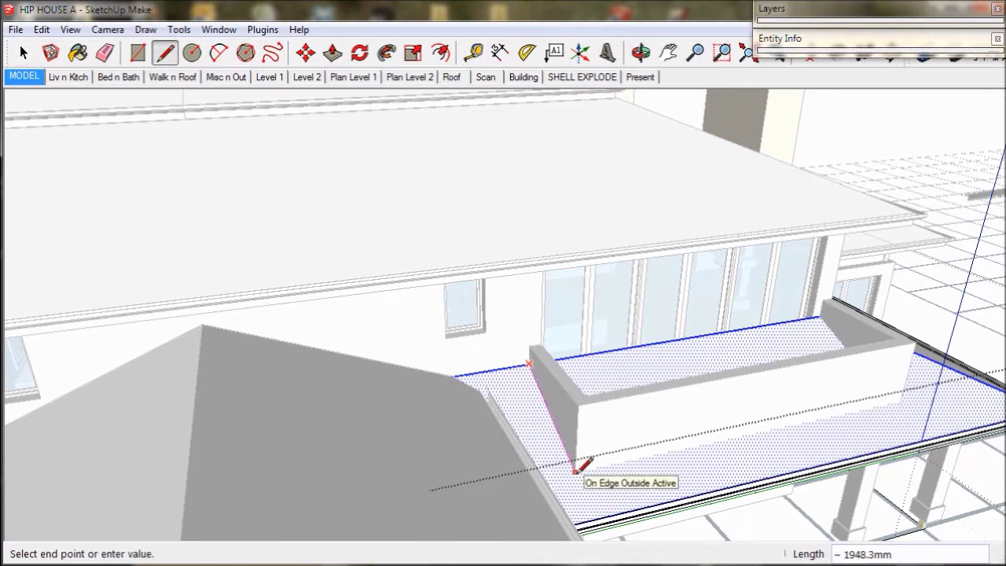
middle_drag(720, 453, 465, 422)
scroll(586, 477, up, 6)
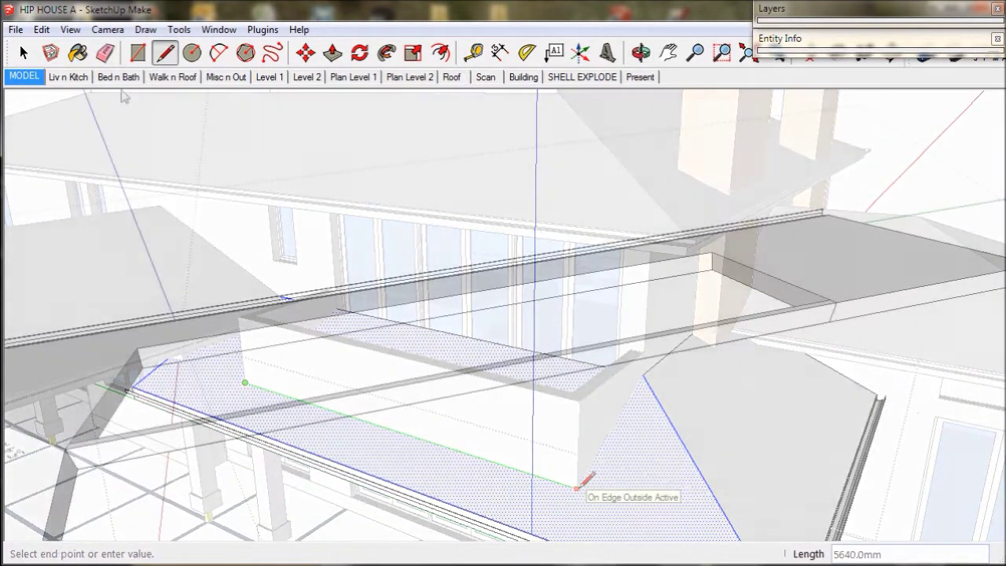
key(e)
click(461, 386)
Step: Rotate the profile rectangle about 180° and copy it onto the outline corner beside the Gym
scroll(464, 399, down, 8)
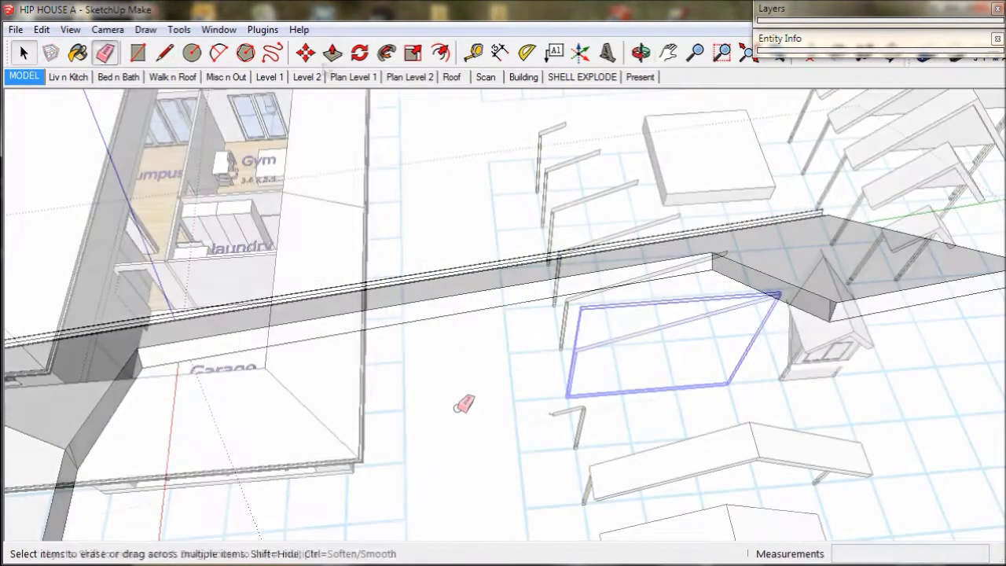
key(space)
click(305, 52)
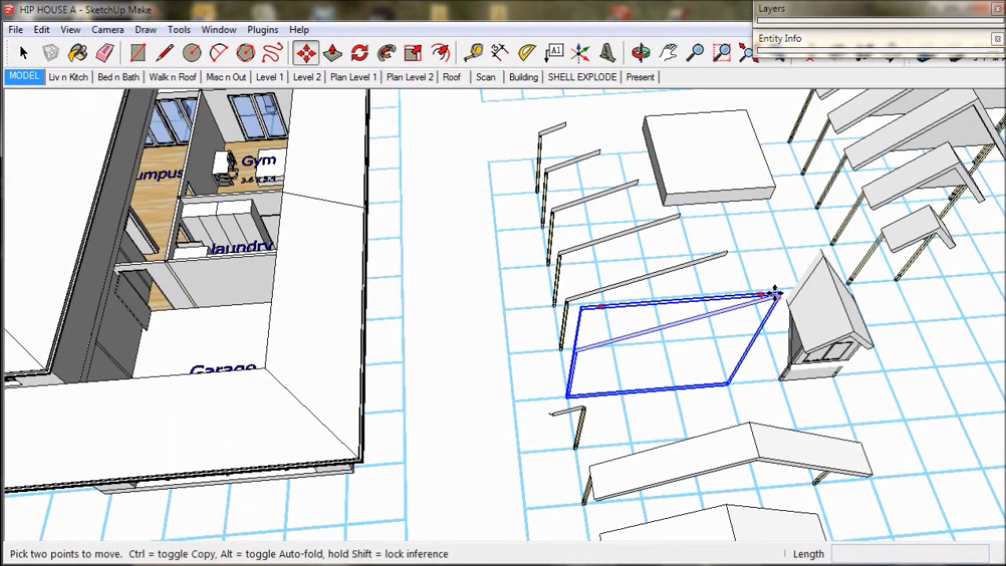
key(q)
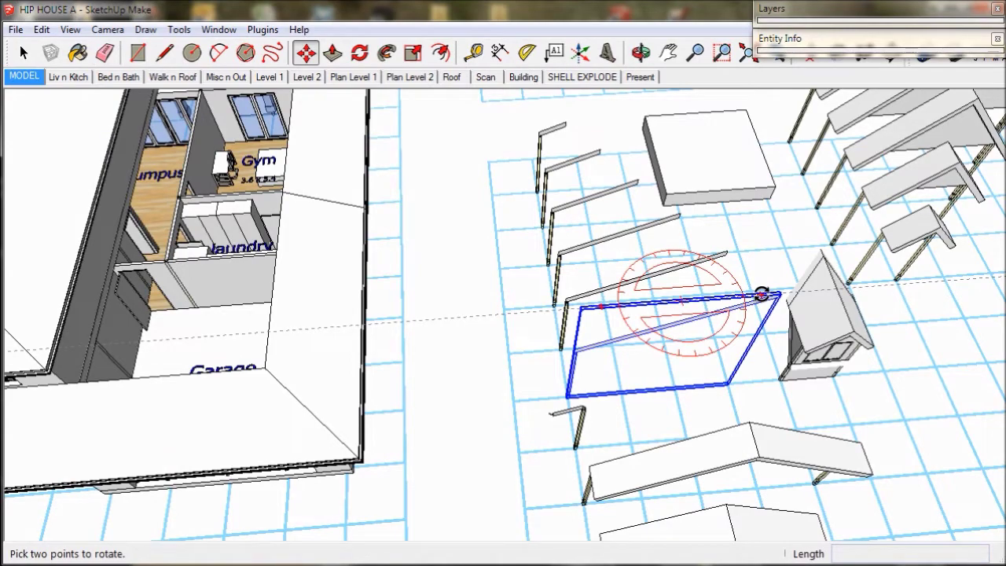
click(762, 294)
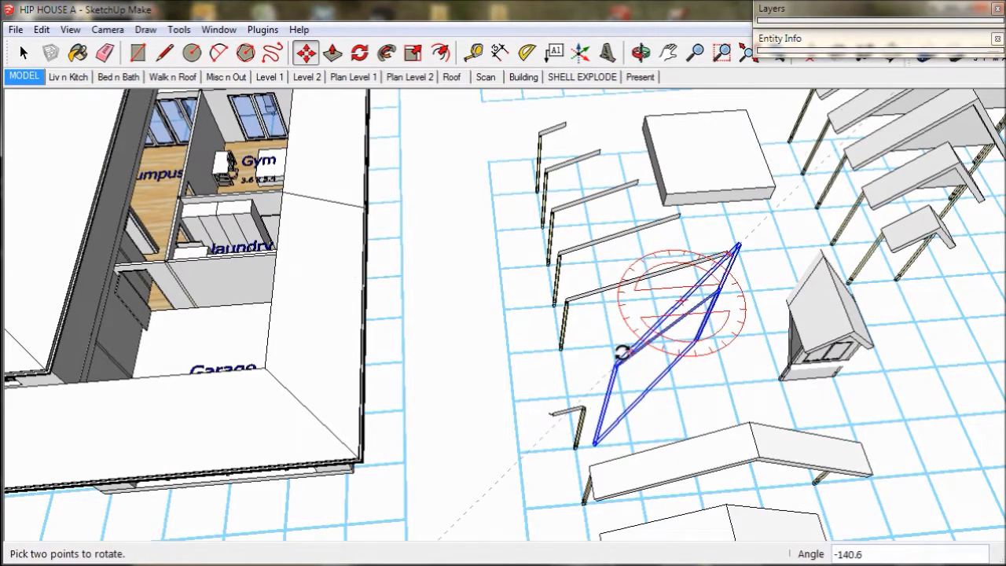
middle_drag(580, 333, 467, 384)
scroll(434, 333, up, 3)
scroll(434, 334, up, 2)
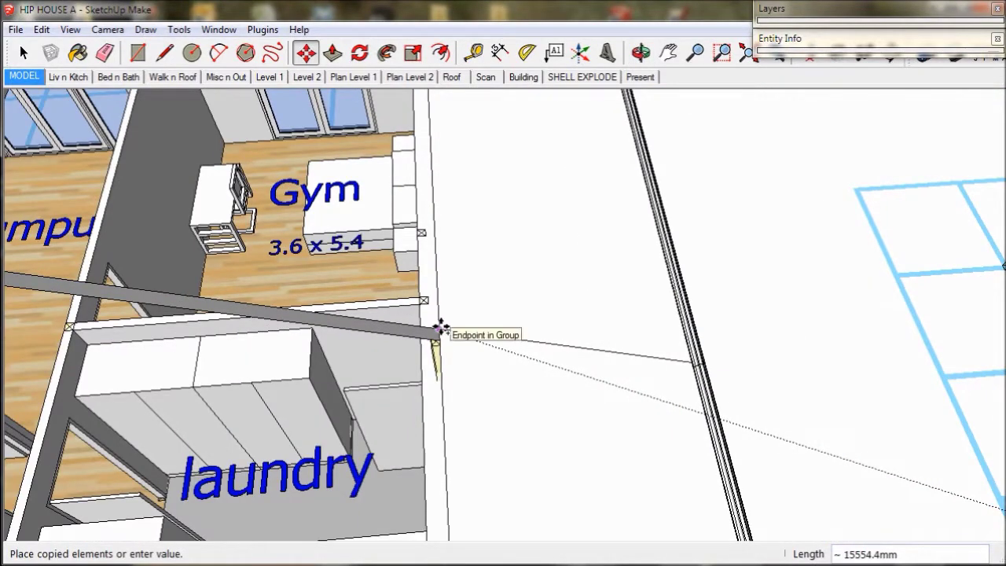
click(441, 328)
mouse_move(476, 330)
middle_down()
mouse_move(485, 297)
mouse_move(479, 326)
middle_up()
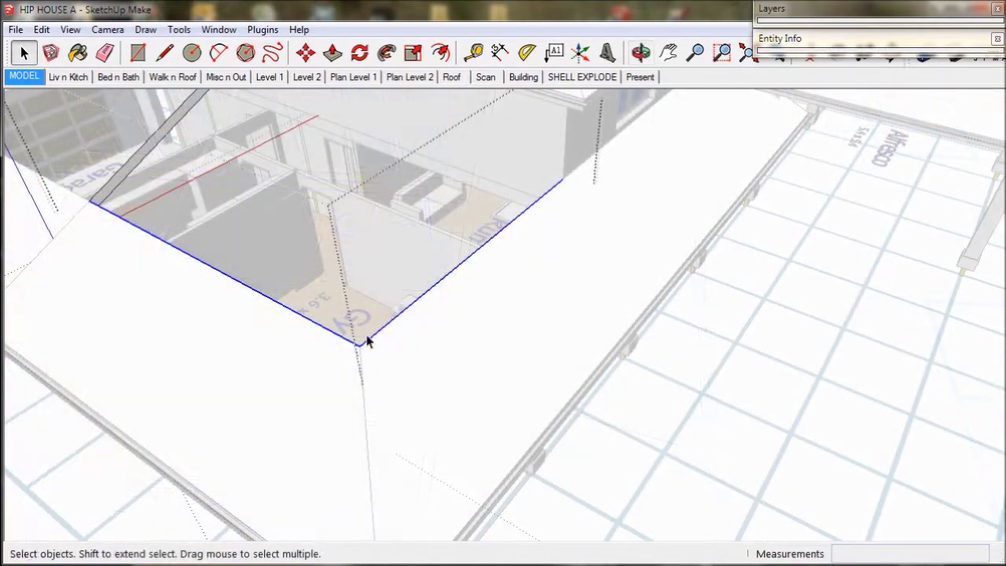
Step: Follow Me the profile around the outline into a hip roof and reverse its faces
click(387, 52)
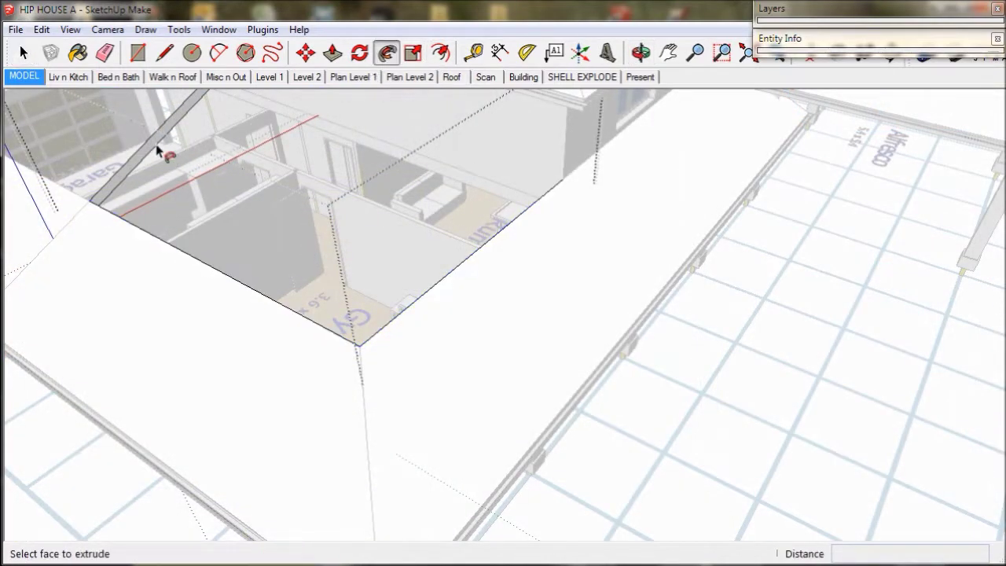
click(159, 165)
middle_drag(160, 169, 130, 184)
triple_click(323, 234)
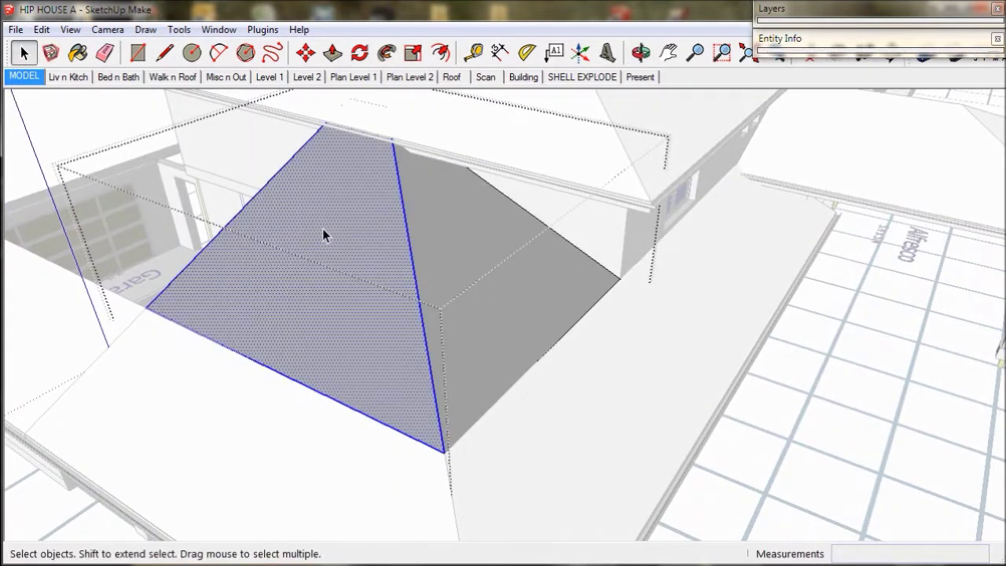
right_click(324, 232)
click(373, 402)
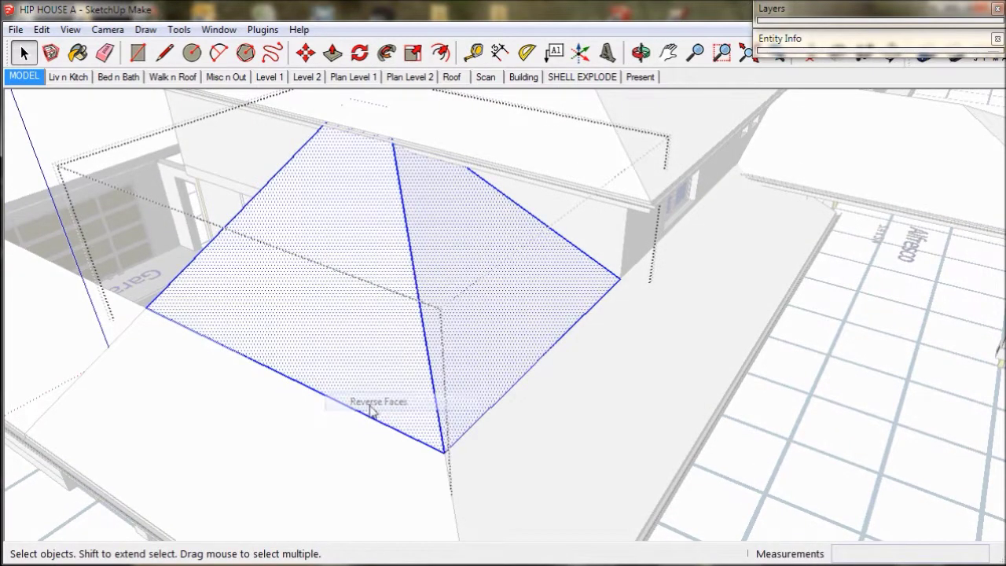
middle_drag(294, 367, 551, 382)
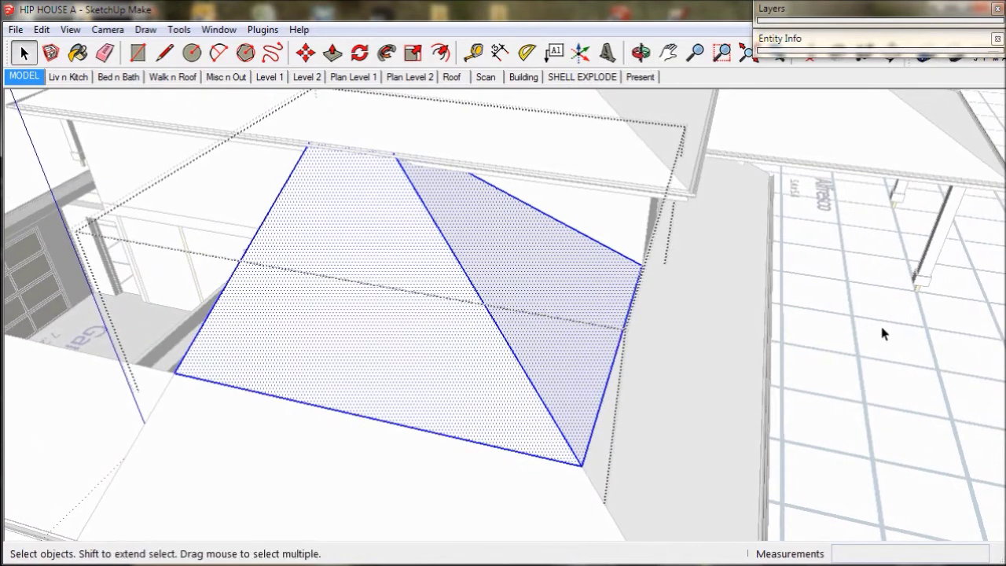
Step: Copy the hip roof group to the edge midpoint
key(ctrl+t)
scroll(388, 332, down, 5)
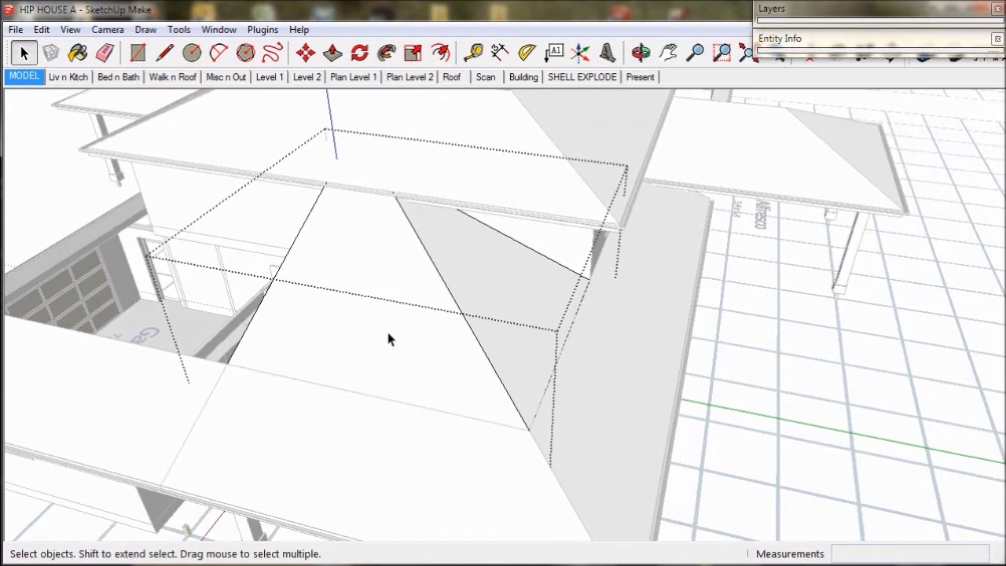
click(385, 331)
middle_drag(359, 378, 420, 386)
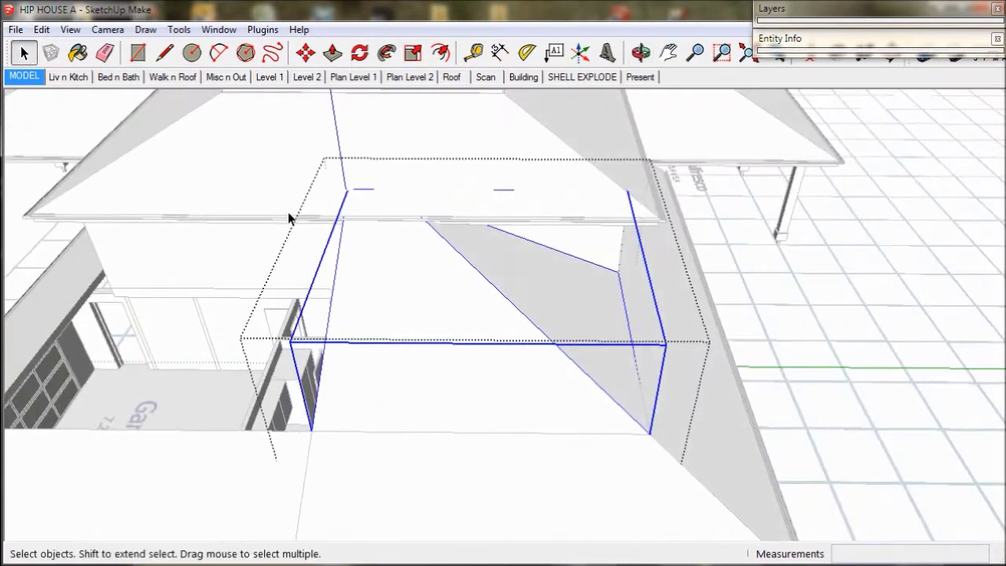
click(312, 60)
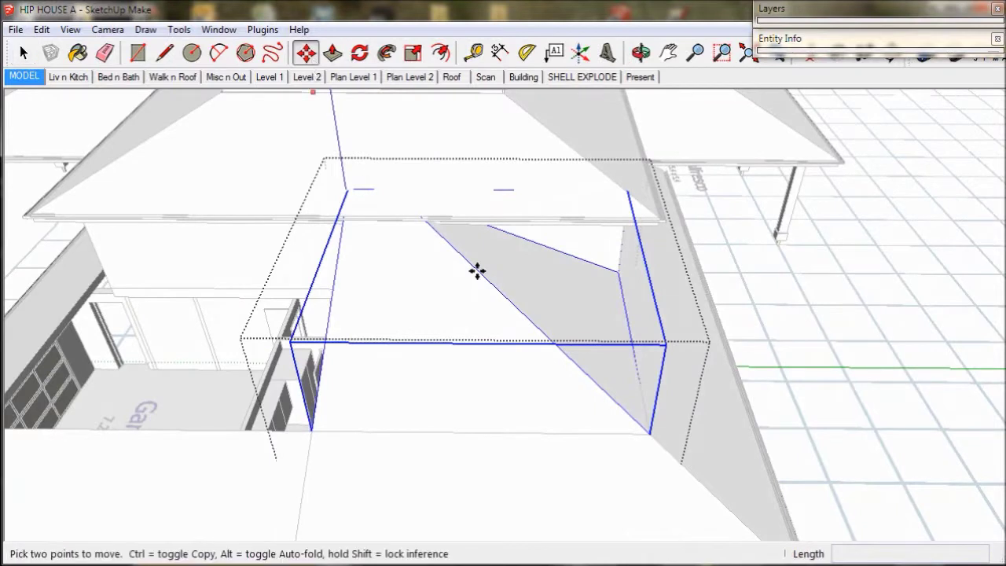
click(650, 433)
key(ctrl)
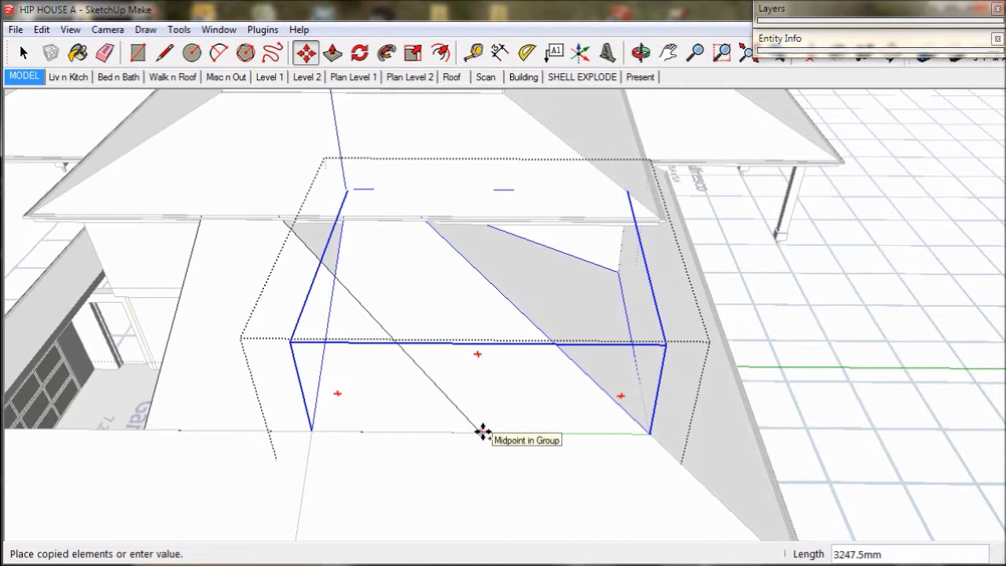
click(483, 432)
Step: Flip the copy along the group's green axis and move it 3247.5 mm alongside
right_click(297, 364)
mouse_move(350, 323)
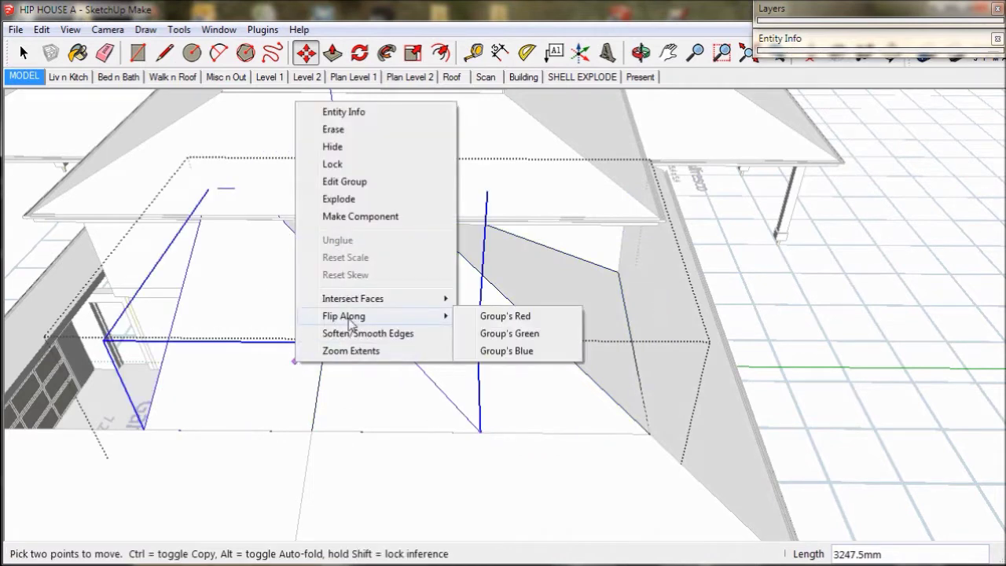
click(496, 334)
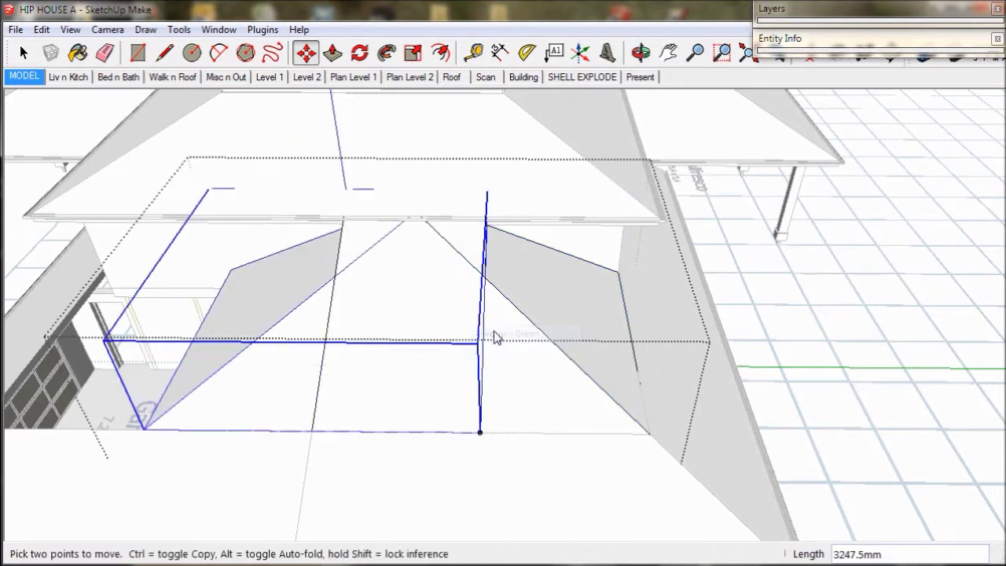
click(483, 432)
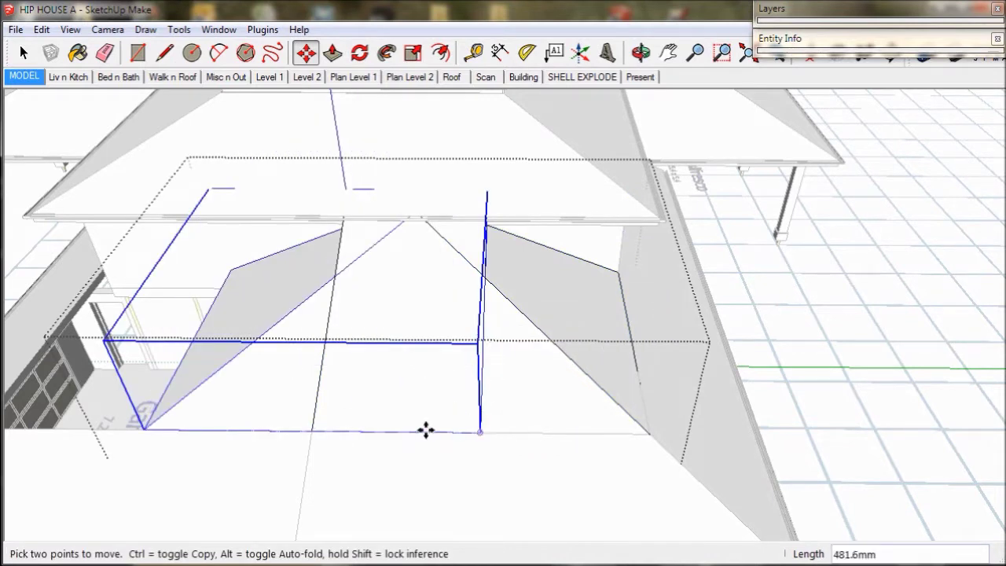
click(312, 432)
middle_drag(254, 427, 472, 409)
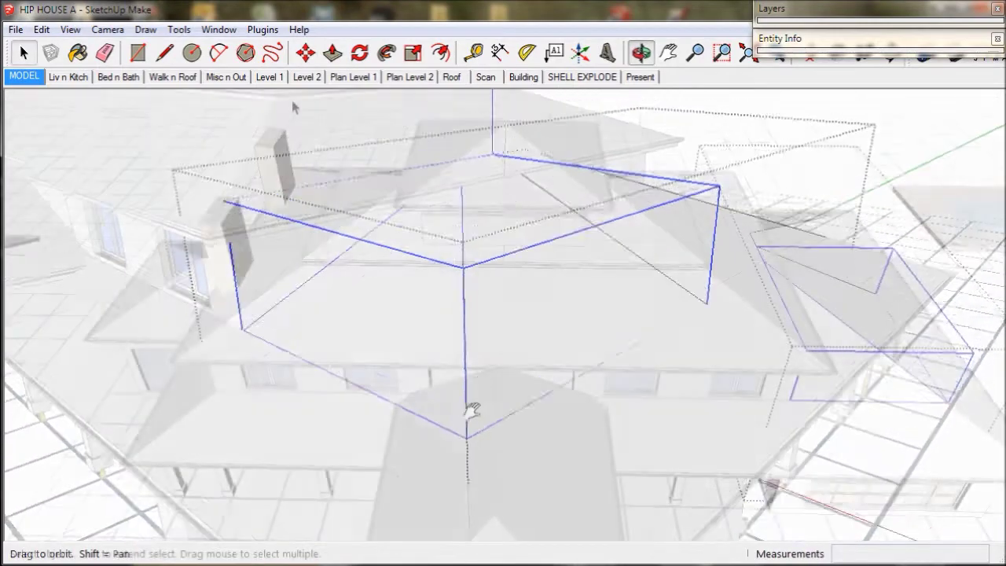